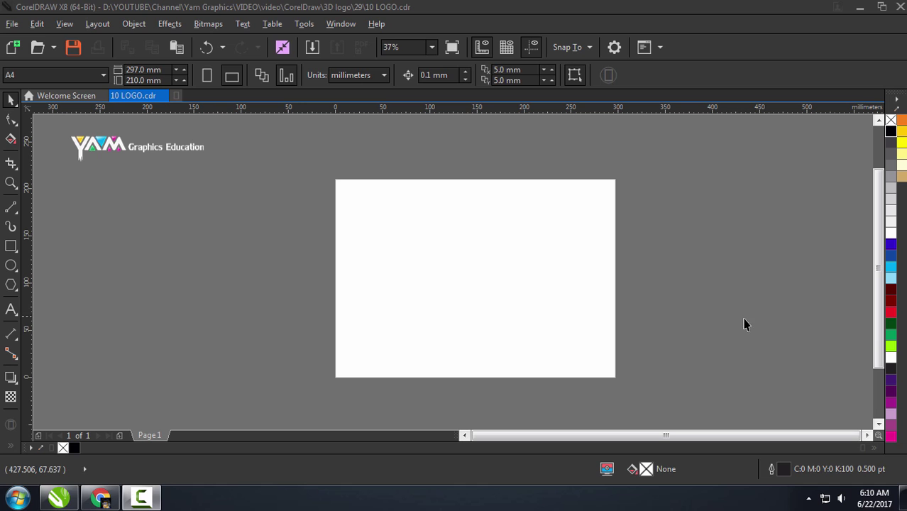
# Step: Type Pencil in Sentence case, set it in Impact, and enlarge it
pyautogui.click(10, 310)
pyautogui.click(421, 263)
pyautogui.write('PENCIL')
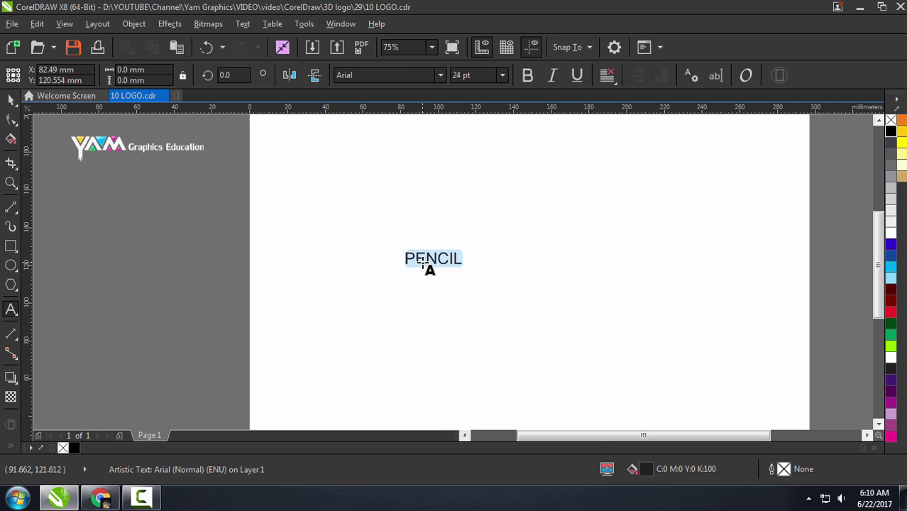
pyautogui.scroll(2, 429, 268)
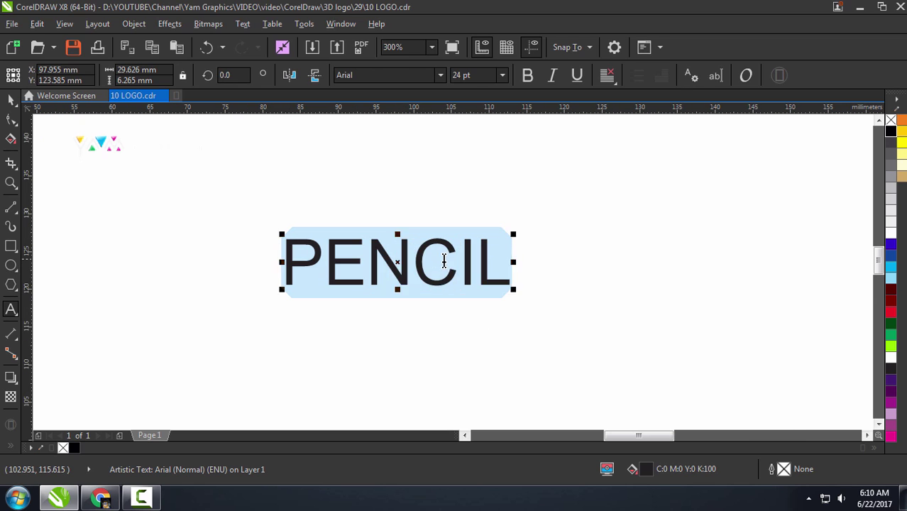
pyautogui.hotkey('shift', 'F3')
pyautogui.click(391, 294)
pyautogui.click(440, 74)
pyautogui.click(405, 117)
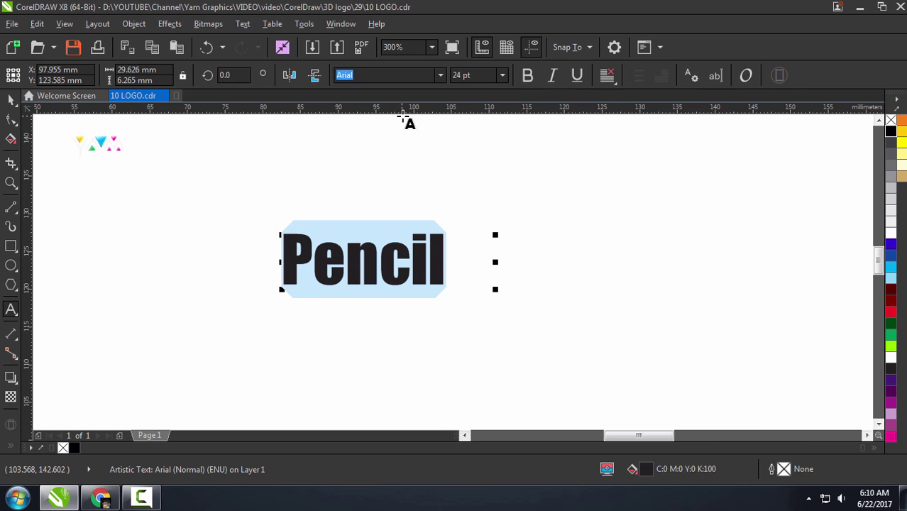
pyautogui.scroll(-2, 211, 190)
pyautogui.moveTo(472, 327)
pyautogui.mouseDown()
pyautogui.moveTo(558, 277)
pyautogui.moveTo(617, 300)
pyautogui.mouseUp()
pyautogui.click(559, 277)
pyautogui.click(431, 268)
# Step: Widen Pencil's letter spacing, centre it on the page, and convert it to curves
pyautogui.click(11, 119)
pyautogui.click(50, 118)
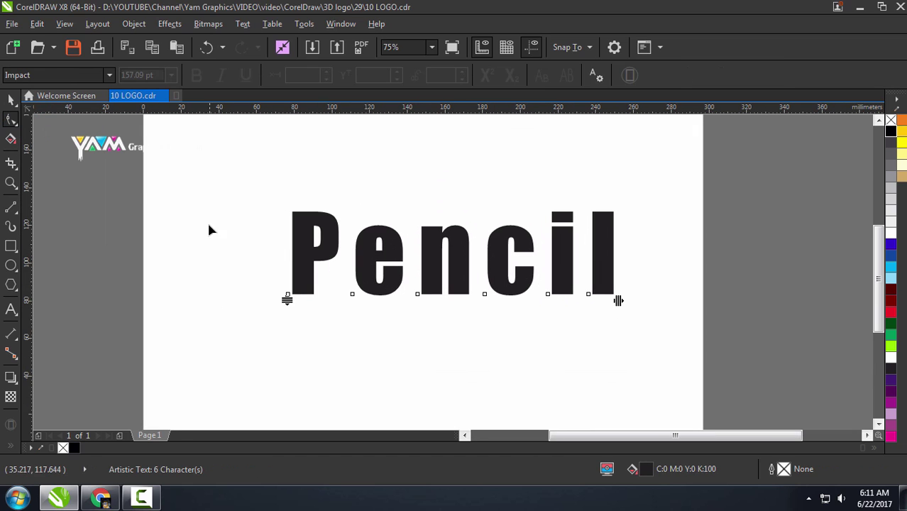
pyautogui.press('space')
pyautogui.press('p')
pyautogui.hotkey('ctrl', 'q')
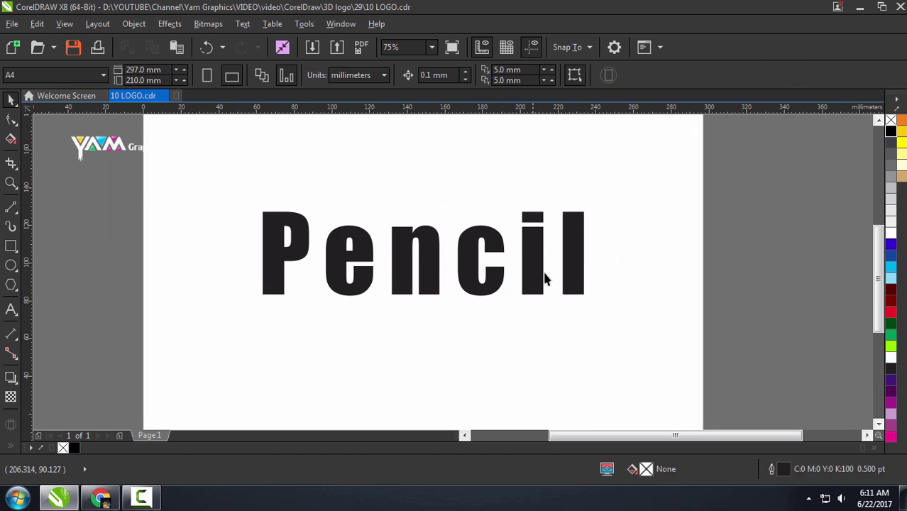
pyautogui.press('F10')
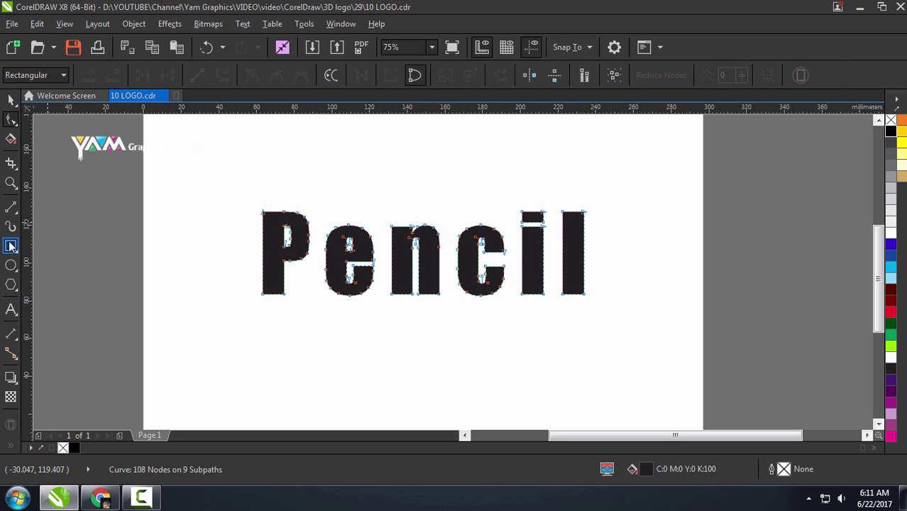
# Step: Turn a small rectangle below Pencil into a pencil-tip triangle
pyautogui.click(11, 246)
pyautogui.moveTo(532, 313)
pyautogui.mouseDown()
pyautogui.moveTo(572, 346)
pyautogui.moveTo(553, 346)
pyautogui.mouseUp()
pyautogui.press('F10')
pyautogui.hotkey('ctrl', 'q')
pyautogui.doubleClick(553, 347)
pyautogui.click(571, 313)
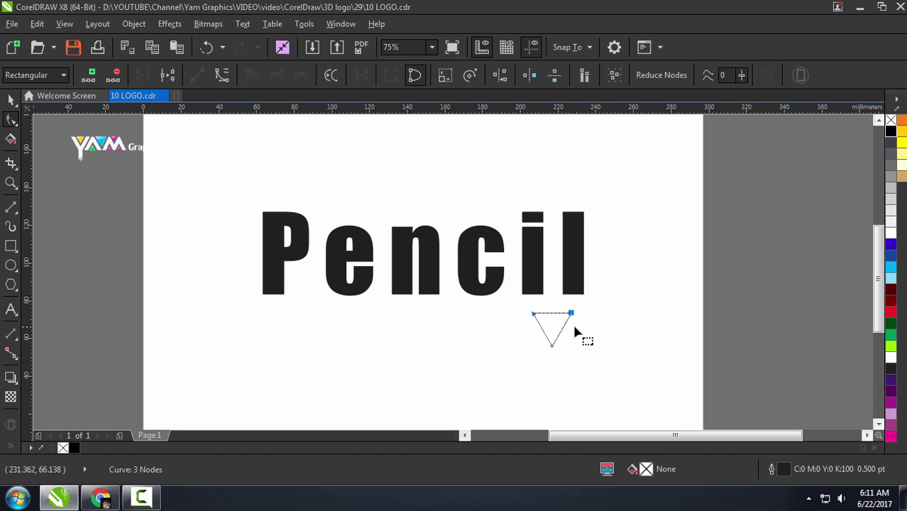
pyautogui.press('space')
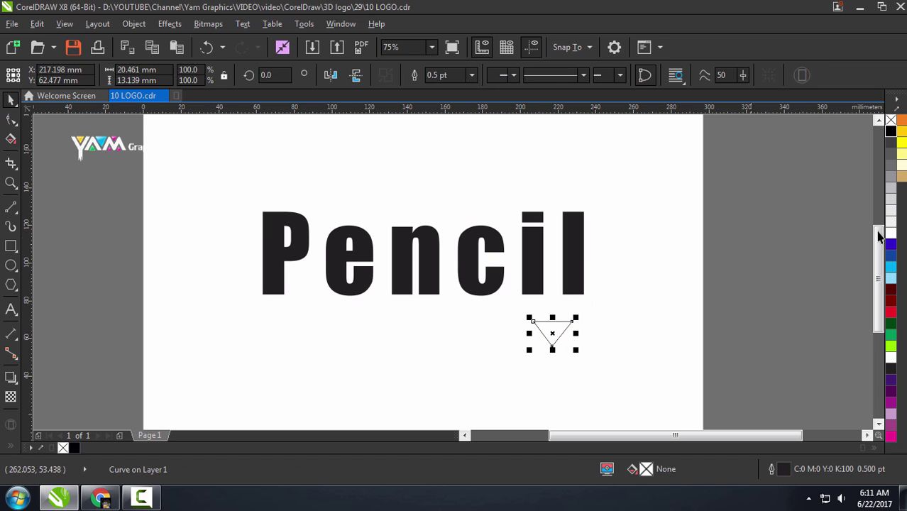
pyautogui.press('Tab')
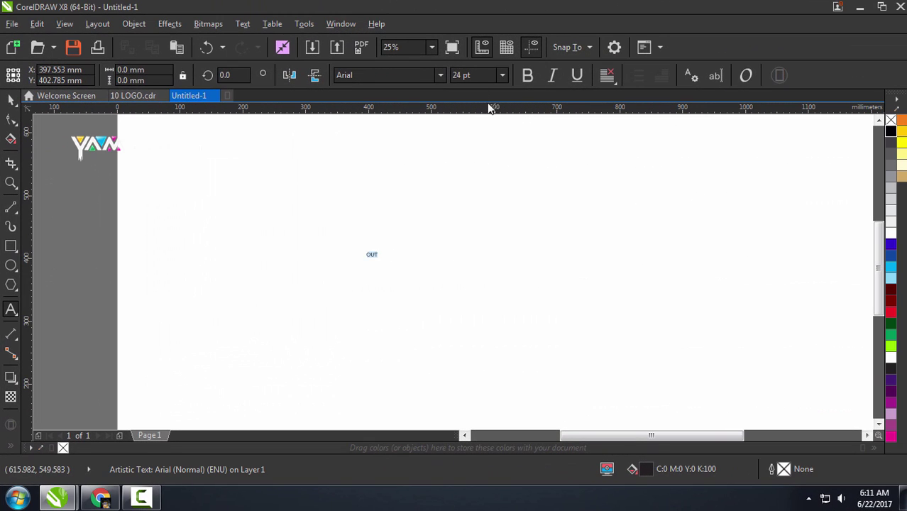
# Step: Set OUT to 200 pt and enlarge it to fill most of the page
pyautogui.click(469, 75)
pyautogui.write('200')
pyautogui.press('Return')
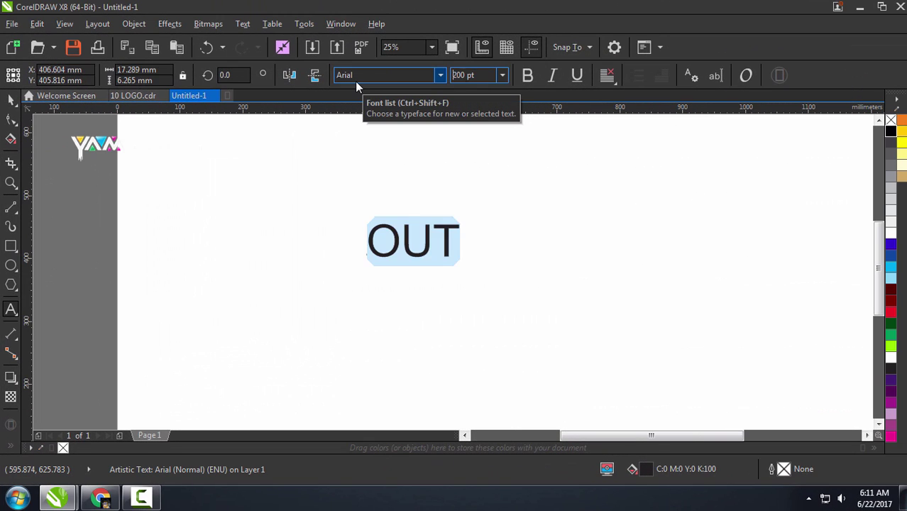
pyautogui.scroll(-1, 234, 317)
pyautogui.hotkey('ctrl', 'space')
pyautogui.moveTo(349, 292); pyautogui.dragTo(474, 348)
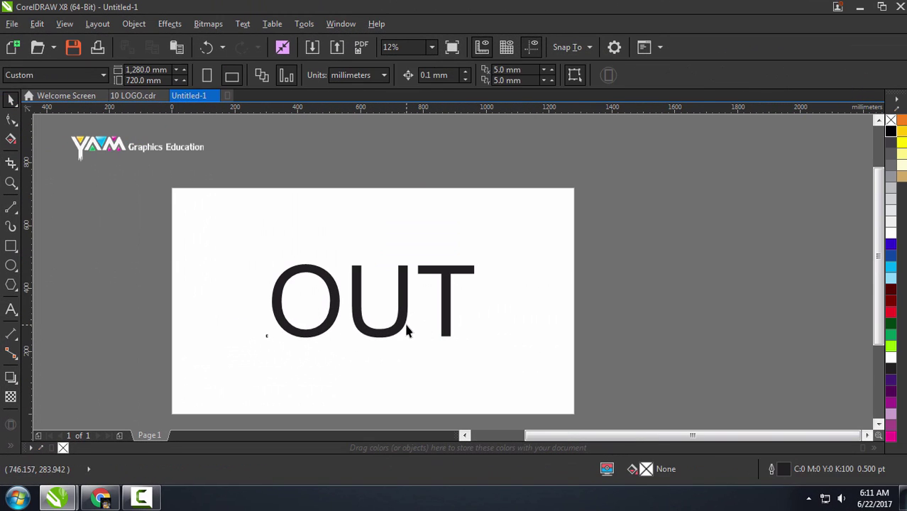
# Step: Make the word a bold lowercase out with wider letter spacing, converted to curves
pyautogui.hotkey('shift', 'F3')
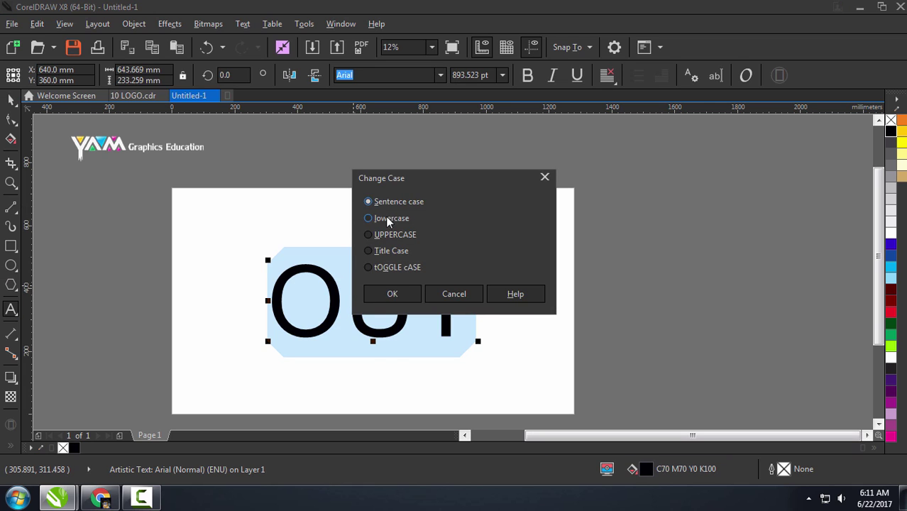
pyautogui.click(392, 293)
pyautogui.hotkey('ctrl', 'b')
pyautogui.press('F10')
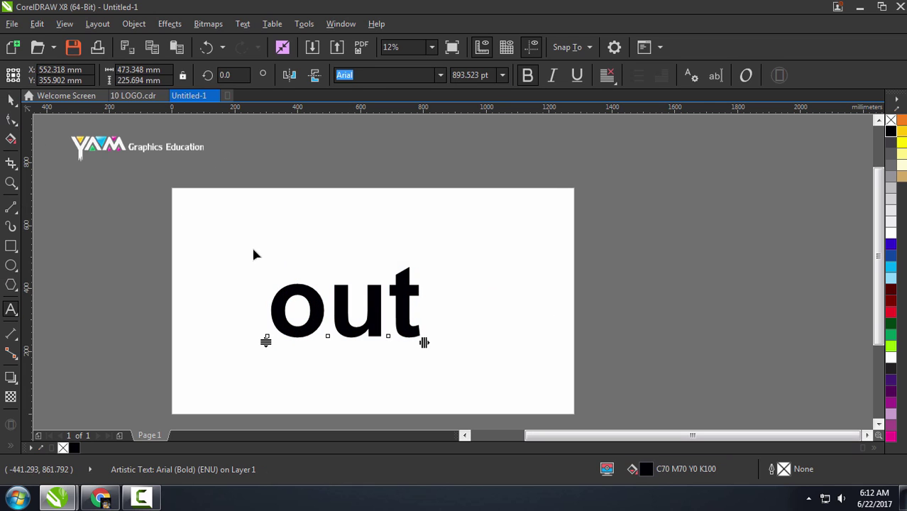
pyautogui.moveTo(423, 344); pyautogui.dragTo(444, 347)
pyautogui.click(10, 103)
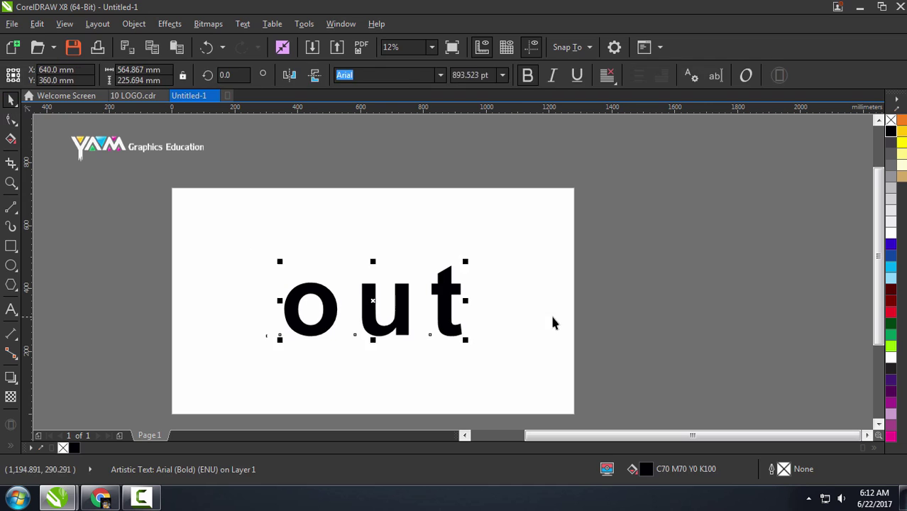
pyautogui.hotkey('ctrl', 'q')
# Step: Intersect a thin strip with out's middle, delete the strip, and shift the slice left
pyautogui.press('F6')
pyautogui.scroll(2, 307, 319)
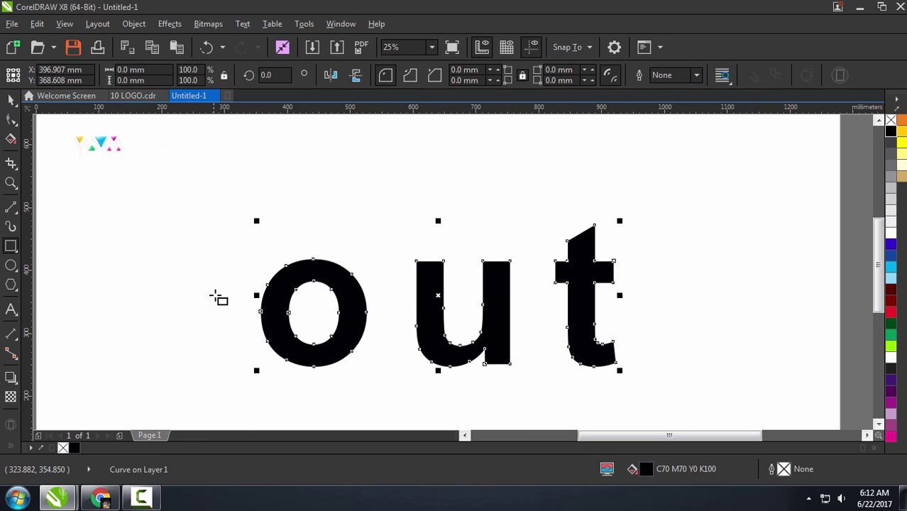
pyautogui.moveTo(236, 293); pyautogui.dragTo(616, 322)
pyautogui.keyDown('shift'); pyautogui.click(307, 264); pyautogui.keyUp('shift')
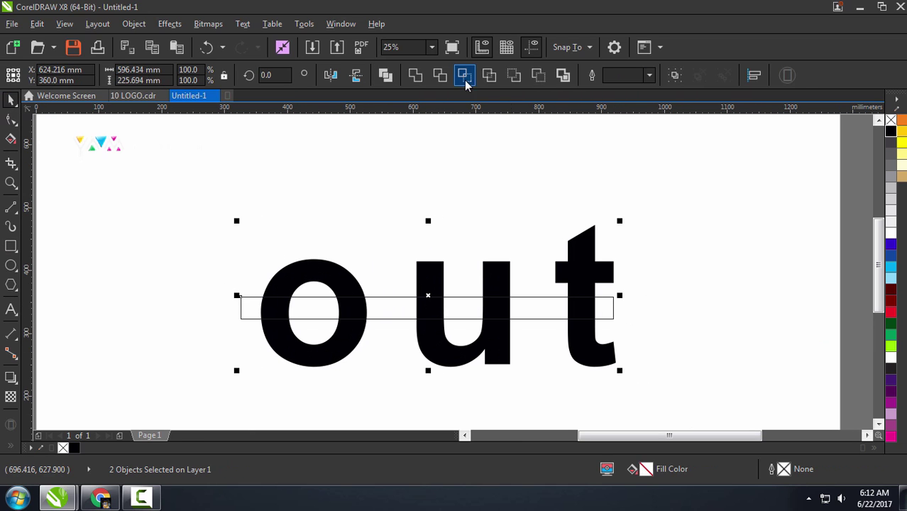
pyautogui.click(466, 75)
pyautogui.press('Delete')
pyautogui.click(581, 314)
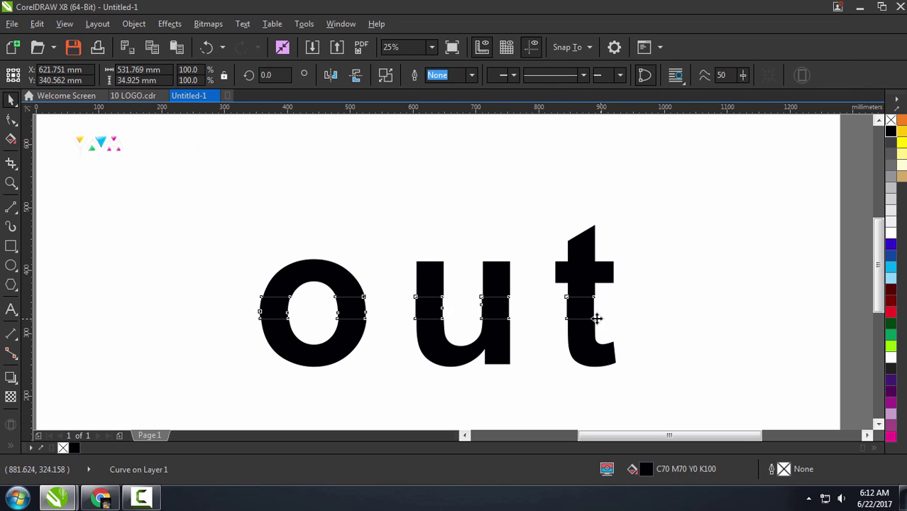
pyautogui.moveTo(597, 318); pyautogui.dragTo(557, 317)
pyautogui.click(623, 301)
pyautogui.scroll(-2, 623, 301)
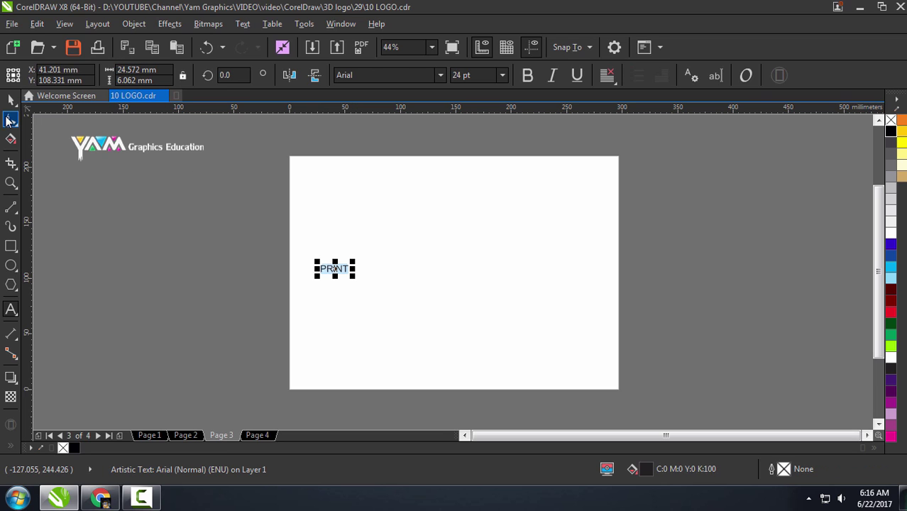
# Step: Enlarge PRINT, set it in Arial Black, and convert it to curves
pyautogui.moveTo(354, 260); pyautogui.dragTo(552, 254)
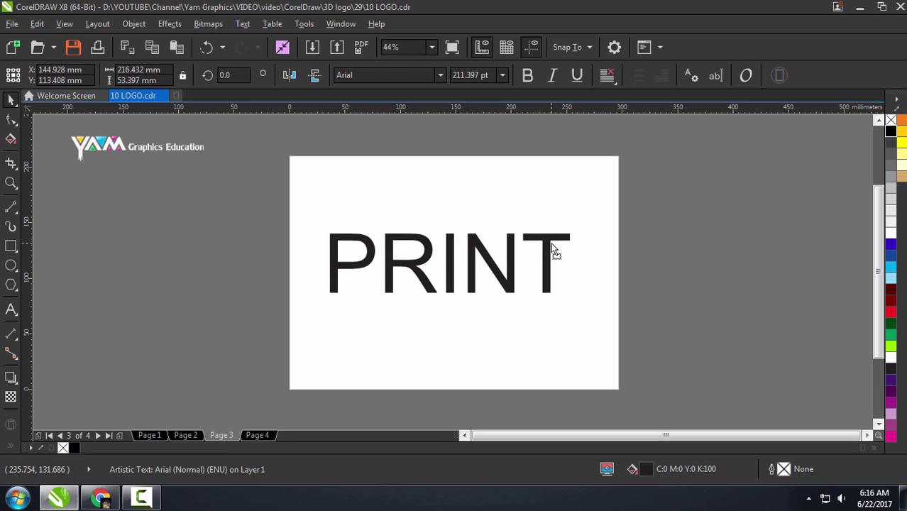
pyautogui.click(441, 74)
pyautogui.click(419, 116)
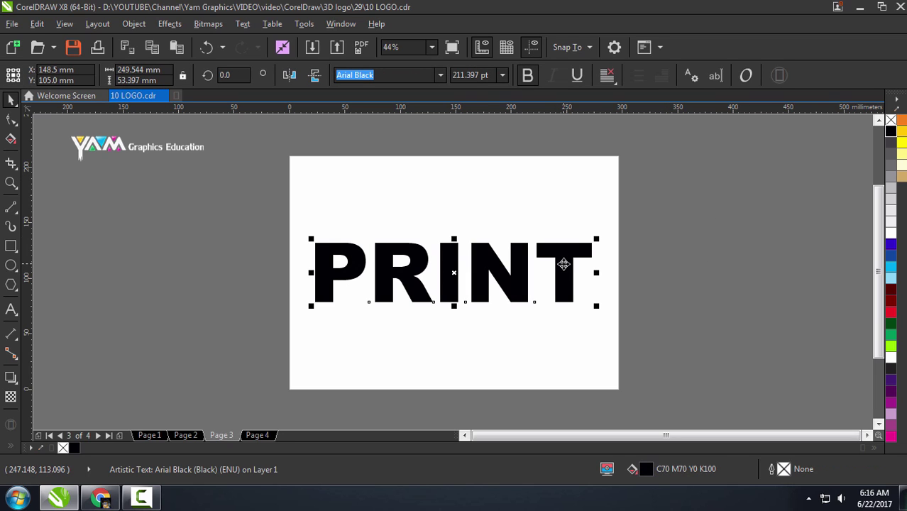
pyautogui.click(553, 274)
pyautogui.click(447, 273)
pyautogui.hotkey('ctrl', 'q')
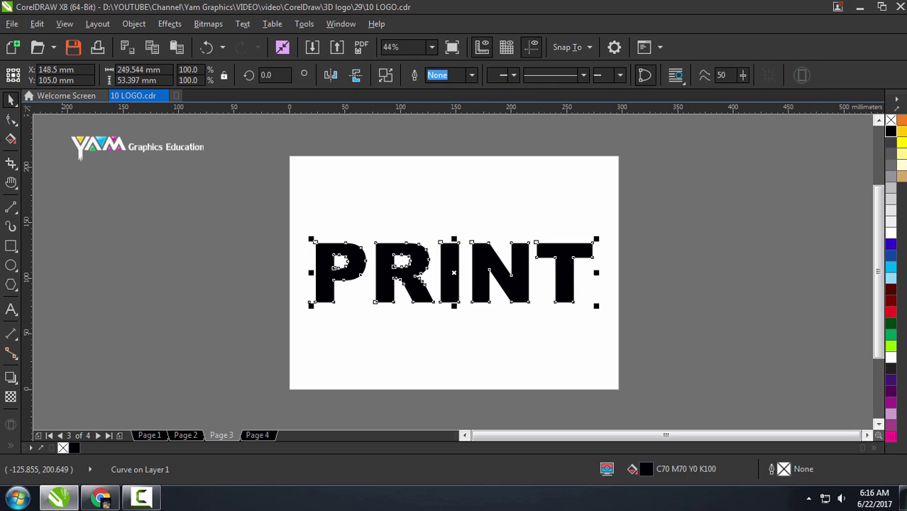
# Step: Remove the T's stem and make its crossbar taller by moving nodes
pyautogui.click(11, 119)
pyautogui.scroll(3, 529, 301)
pyautogui.moveTo(540, 312); pyautogui.dragTo(546, 220)
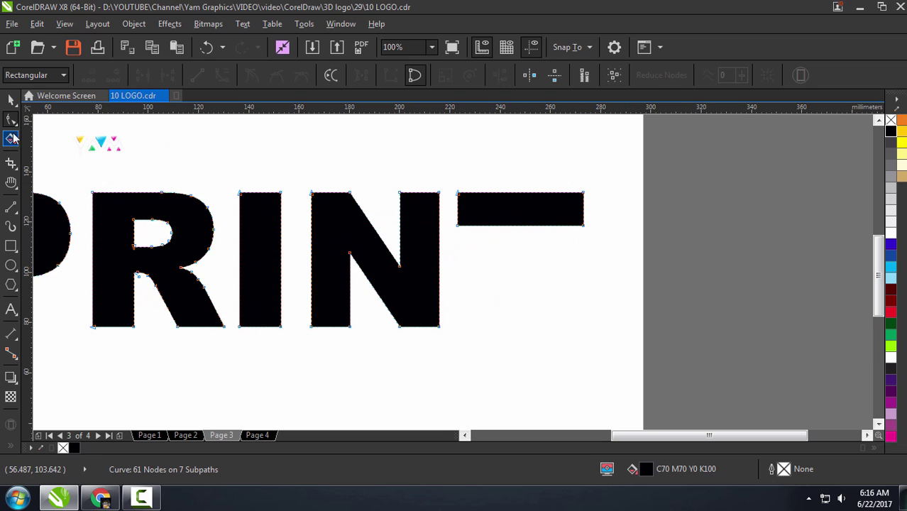
pyautogui.press('space')
pyautogui.press('space')
pyautogui.moveTo(618, 208); pyautogui.dragTo(583, 242)
# Step: Draw a box under the T's bar and add a black page-sized background rectangle
pyautogui.click(10, 244)
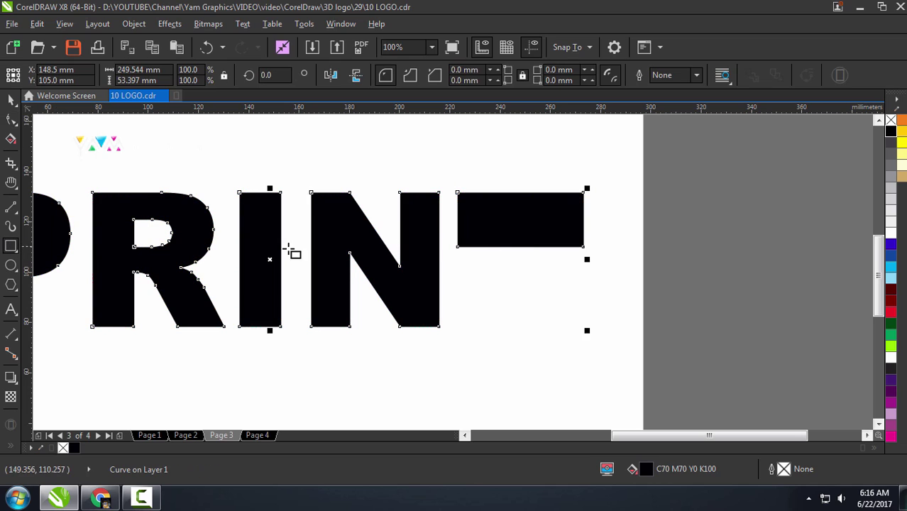
pyautogui.moveTo(475, 223); pyautogui.dragTo(567, 330)
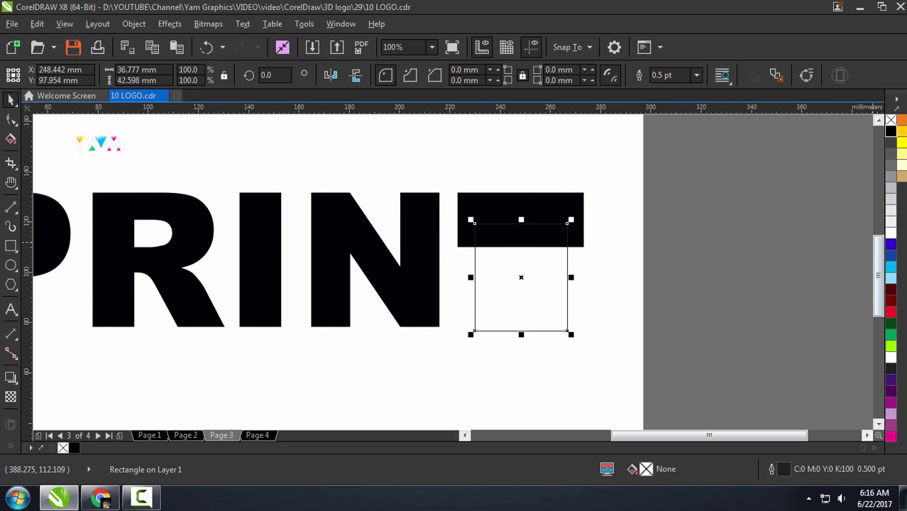
pyautogui.scroll(-2, 600, 240)
pyautogui.click(607, 233)
pyautogui.scroll(1, 607, 233)
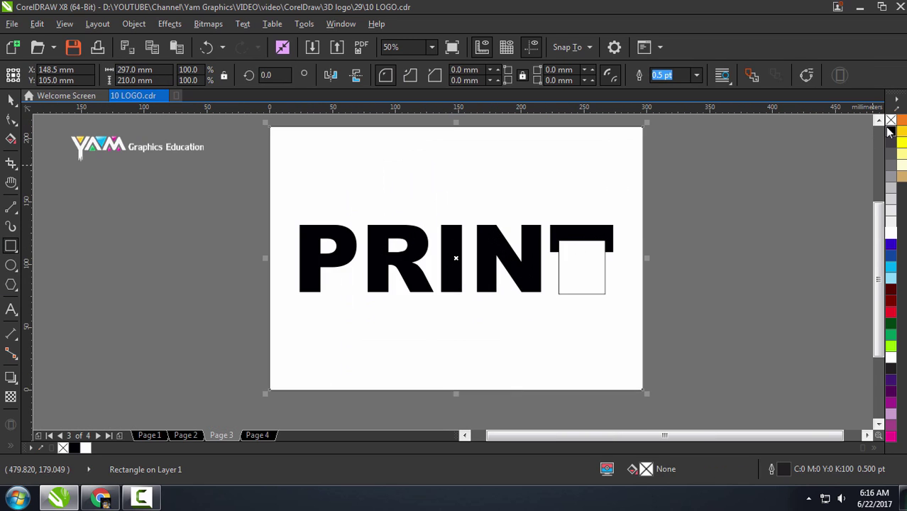
pyautogui.click(889, 131)
# Step: Make PRINT white and give the box a black 4.0 pt outline
pyautogui.click(454, 258)
pyautogui.click(891, 236)
pyautogui.click(599, 285)
pyautogui.scroll(1, 599, 285)
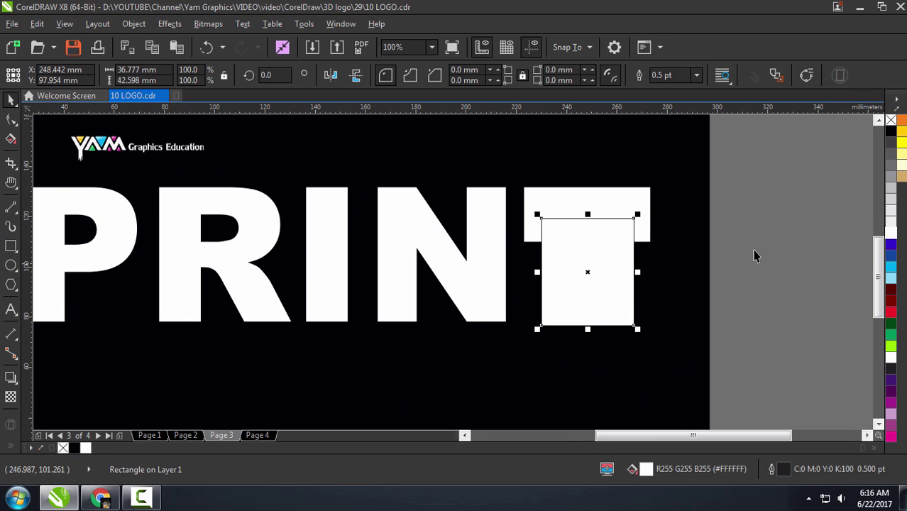
pyautogui.rightClick(891, 236)
pyautogui.click(696, 75)
pyautogui.click(666, 124)
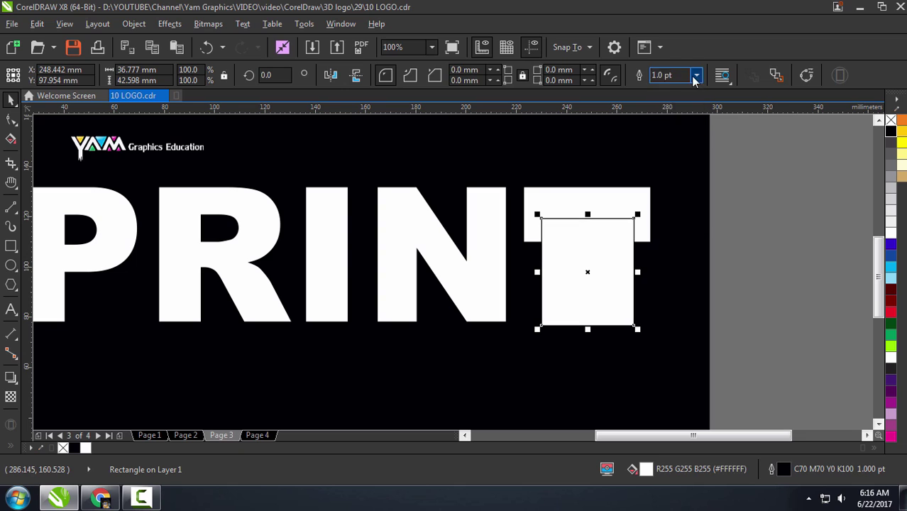
pyautogui.click(696, 75)
pyautogui.click(680, 173)
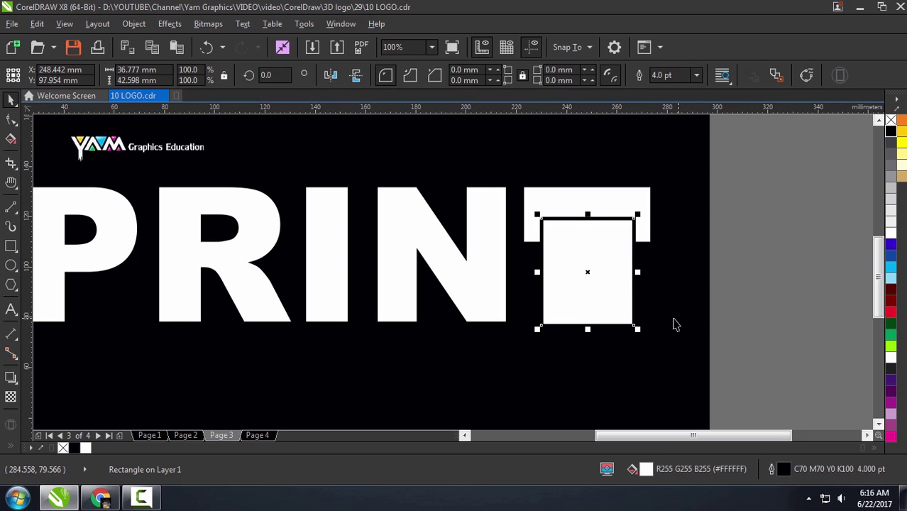
# Step: Make a triangular flap with a 4.0 pt outline, shrunk to 30%
pyautogui.hotkey('ctrl', 'q')
pyautogui.click(11, 245)
pyautogui.moveTo(680, 291)
pyautogui.mouseDown()
pyautogui.moveTo(633, 358)
pyautogui.moveTo(600, 369)
pyautogui.moveTo(662, 348)
pyautogui.mouseUp()
pyautogui.press('Delete')
pyautogui.click(11, 99)
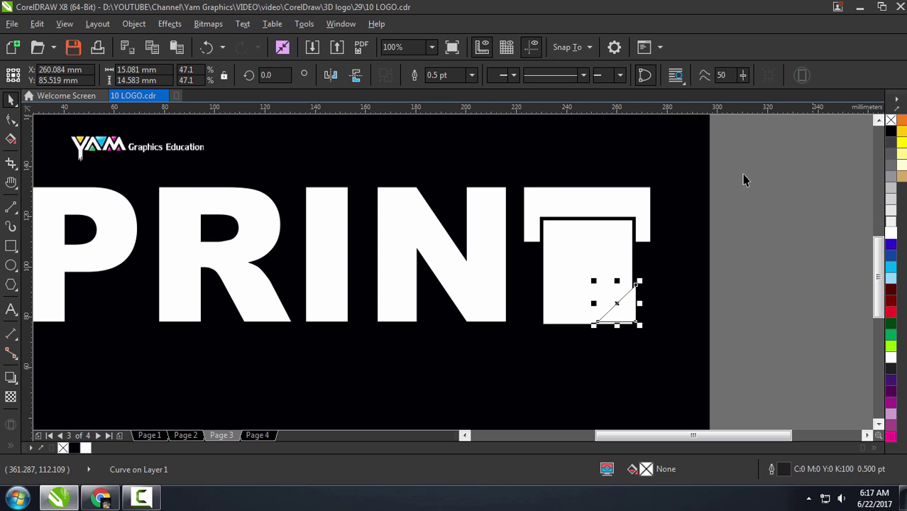
pyautogui.click(471, 75)
pyautogui.click(441, 171)
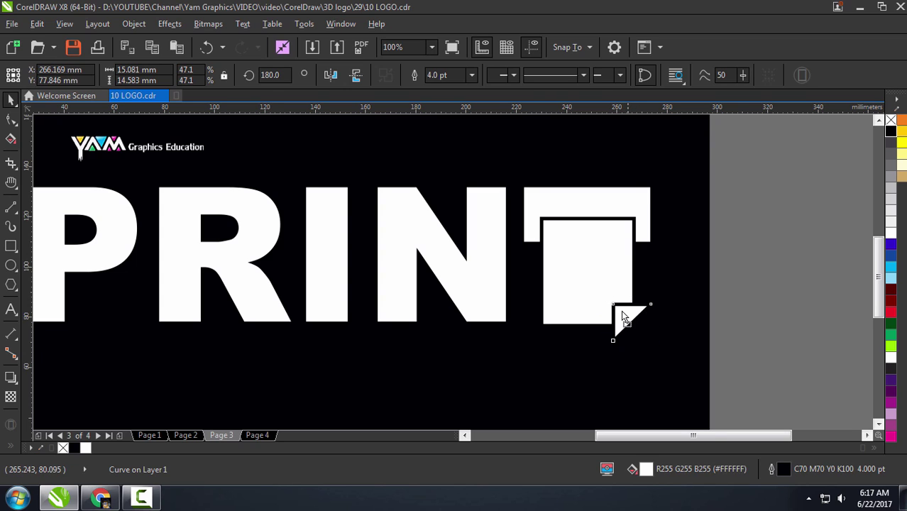
pyautogui.scroll(2, 622, 297)
pyautogui.moveTo(654, 270)
pyautogui.mouseDown()
pyautogui.moveTo(628, 323)
pyautogui.moveTo(637, 323)
pyautogui.mouseUp()
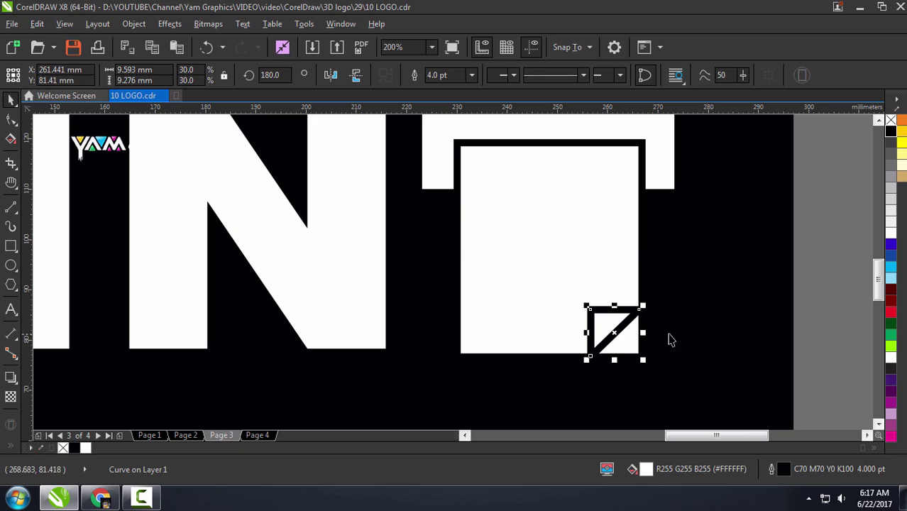
# Step: Delete the box's bottom-right corner node and preview PRINT full screen
pyautogui.click(634, 345)
pyautogui.click(12, 122)
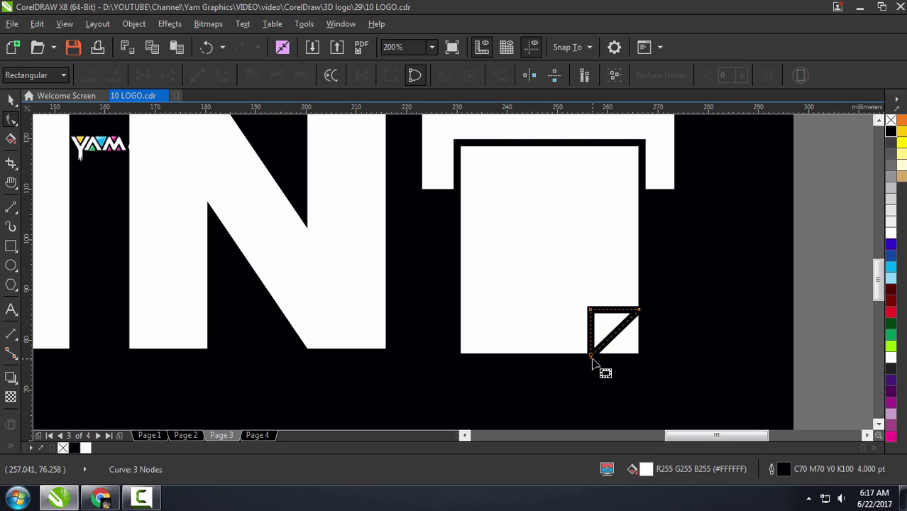
pyautogui.doubleClick(642, 357)
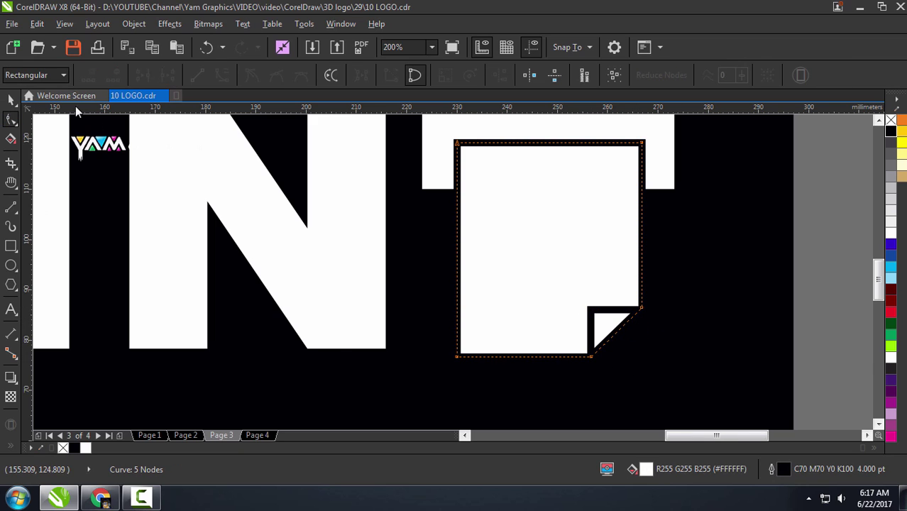
pyautogui.press('space')
pyautogui.scroll(-5, 646, 300)
pyautogui.scroll(-2, 632, 298)
pyautogui.press('z')
pyautogui.moveTo(468, 250); pyautogui.dragTo(642, 317)
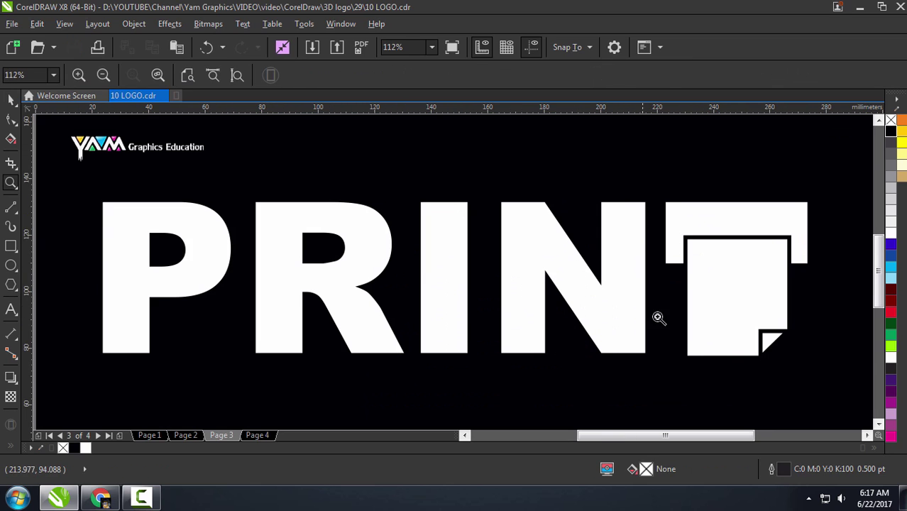
pyautogui.press('F9')
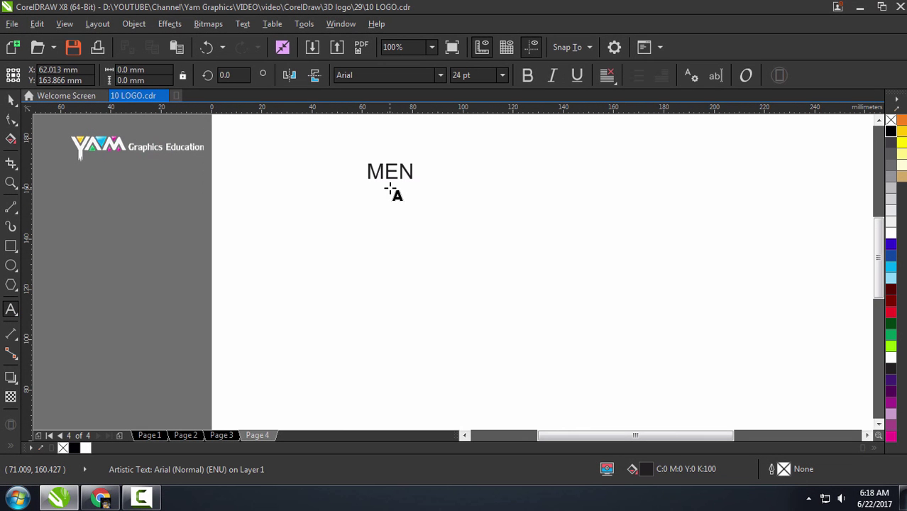
# Step: Type MEN and WOMEN in Arial Black, enlarged to about 100 pt
pyautogui.write('MEN')
pyautogui.hotkey('ctrl', 'a')
pyautogui.hotkey('shift', 'F3')
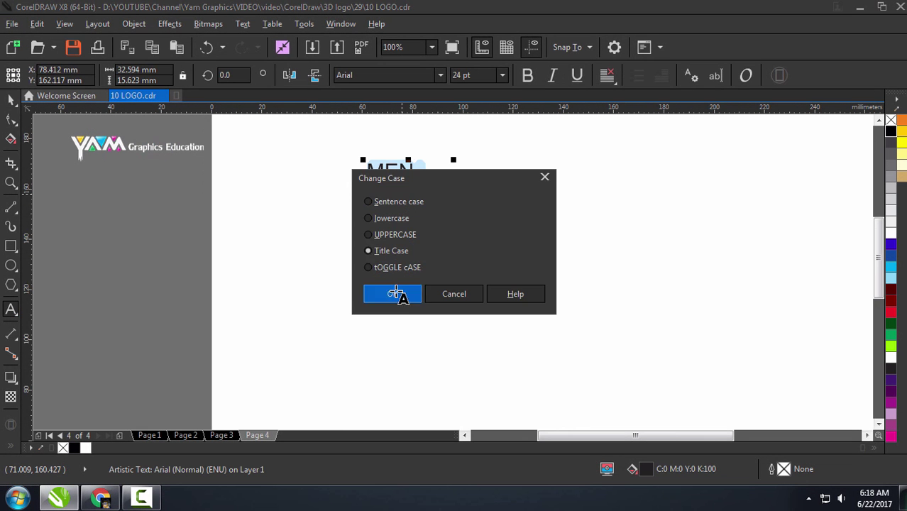
pyautogui.click(392, 293)
pyautogui.hotkey('ctrl', 'space')
pyautogui.click(440, 75)
pyautogui.click(397, 65)
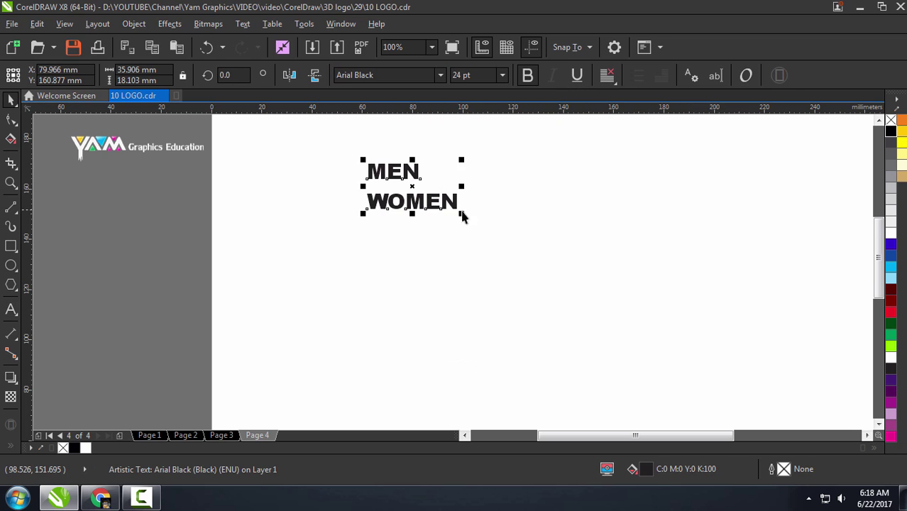
pyautogui.moveTo(461, 213); pyautogui.dragTo(774, 385)
# Step: Place WOMEN below MEN, fill WOMEN red and MEN black
pyautogui.scroll(-2, 480, 236)
pyautogui.moveTo(534, 282); pyautogui.dragTo(539, 330)
pyautogui.moveTo(522, 213); pyautogui.dragTo(581, 208)
pyautogui.keyDown('shift'); pyautogui.click(539, 330); pyautogui.keyUp('shift')
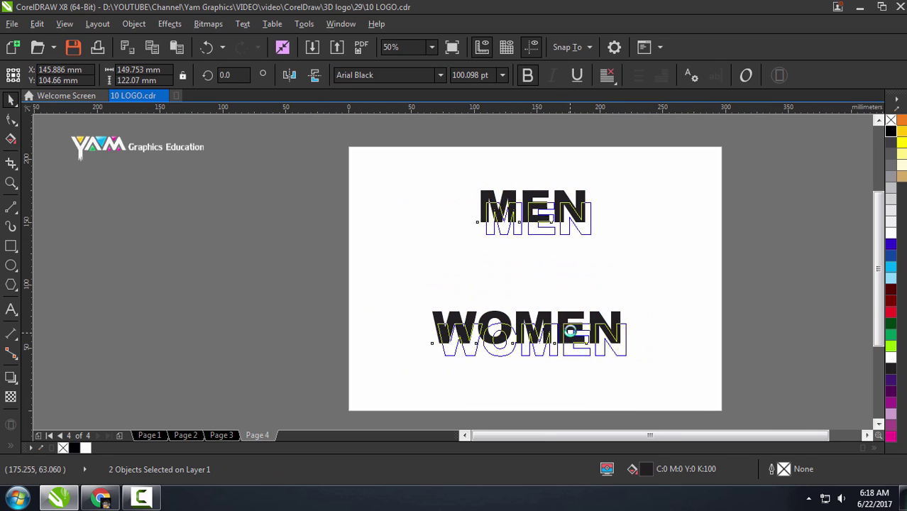
pyautogui.moveTo(539, 331); pyautogui.dragTo(539, 345)
pyautogui.click(890, 312)
pyautogui.click(538, 220)
pyautogui.click(891, 131)
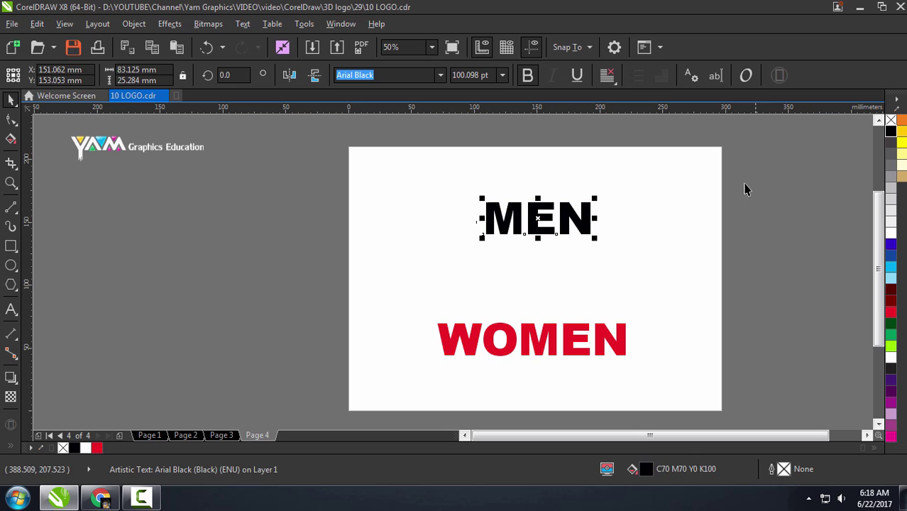
# Step: Convert MEN to curves and select the M's bottom nodes
pyautogui.press('F10')
pyautogui.hotkey('ctrl', 'q')
pyautogui.scroll(2, 495, 232)
pyautogui.moveTo(434, 251)
pyautogui.mouseDown()
pyautogui.moveTo(545, 220)
pyautogui.moveTo(553, 257)
pyautogui.mouseUp()
# Step: Draw a black circle head above the M
pyautogui.click(11, 99)
pyautogui.scroll(-2, 451, 221)
pyautogui.scroll(2, 451, 221)
pyautogui.press('F7')
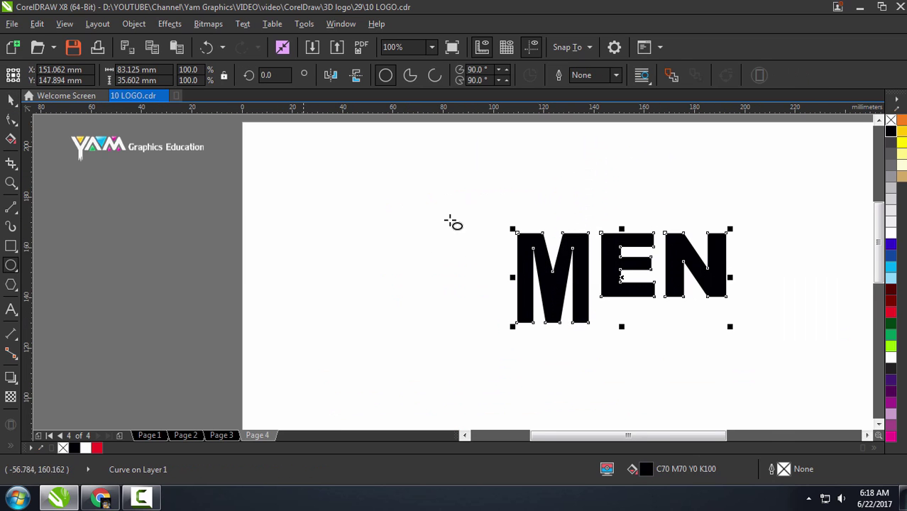
pyautogui.moveTo(533, 184)
pyautogui.mouseDown()
pyautogui.moveTo(578, 228)
pyautogui.moveTo(564, 216)
pyautogui.mouseUp()
pyautogui.press('space')
pyautogui.click(890, 131)
# Step: Draw a tapered black leg, add a mirrored copy, and group both legs
pyautogui.press('F6')
pyautogui.scroll(-2, 398, 265)
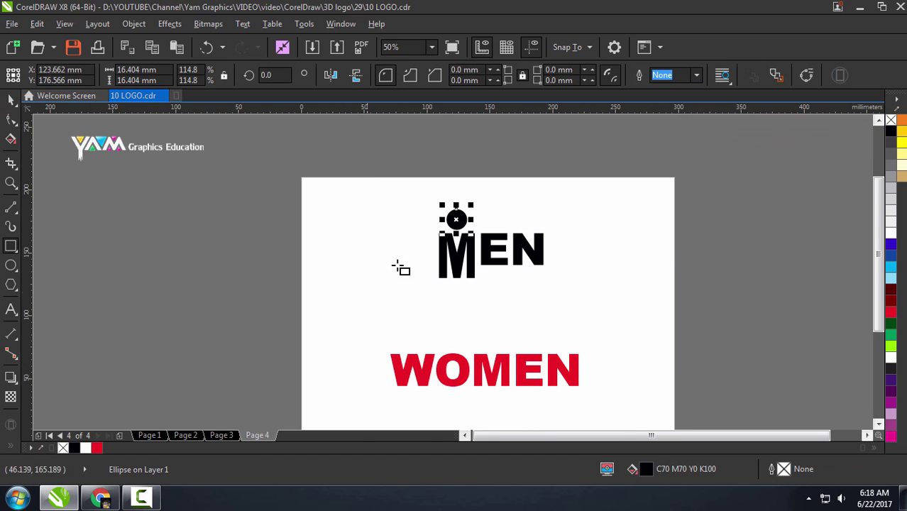
pyautogui.scroll(2, 450, 293)
pyautogui.moveTo(439, 273)
pyautogui.mouseDown()
pyautogui.moveTo(462, 406)
pyautogui.moveTo(443, 405)
pyautogui.mouseUp()
pyautogui.hotkey('ctrl', 'q')
pyautogui.press('F10')
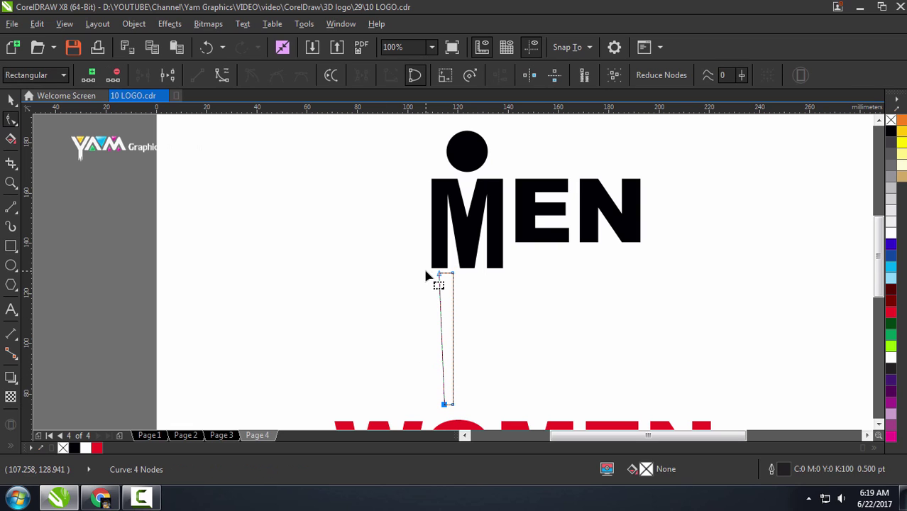
pyautogui.moveTo(434, 284); pyautogui.dragTo(431, 284)
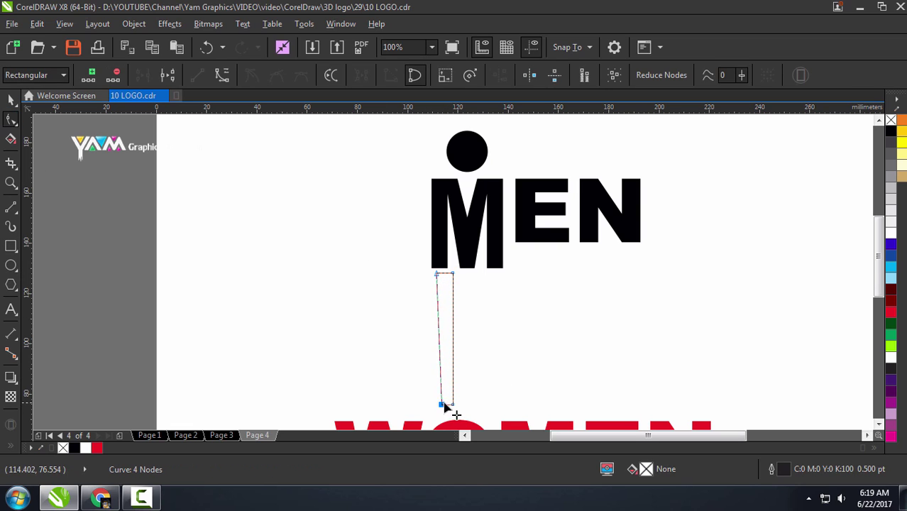
pyautogui.click(11, 99)
pyautogui.click(890, 132)
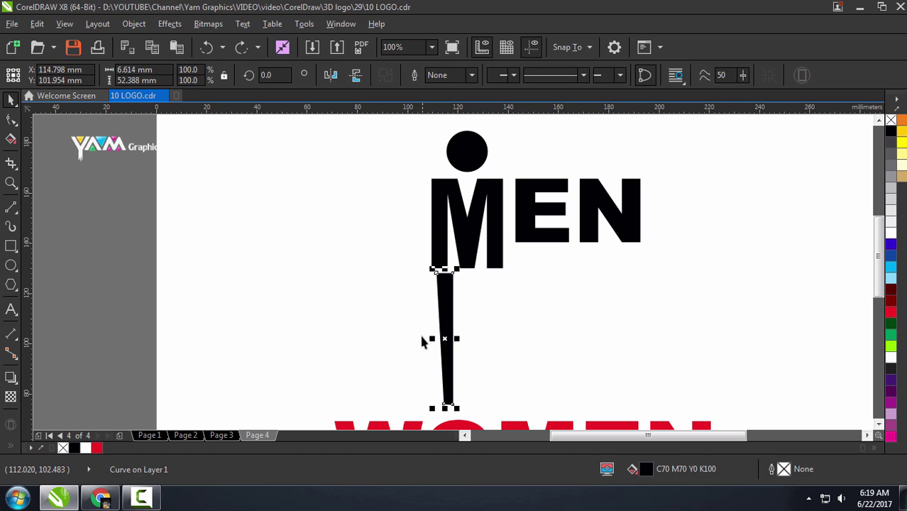
pyautogui.moveTo(425, 339); pyautogui.dragTo(486, 324)
pyautogui.keyDown('shift'); pyautogui.click(440, 334); pyautogui.keyUp('shift')
pyautogui.hotkey('ctrl', 'g')
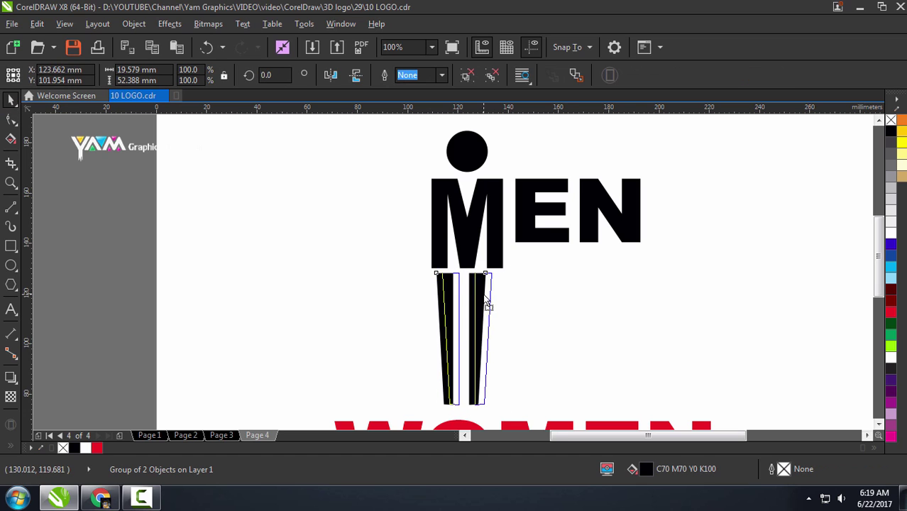
# Step: Move the man figure and MEN left, with WOMEN beside them
pyautogui.scroll(-5, 472, 314)
pyautogui.moveTo(457, 256); pyautogui.dragTo(395, 245)
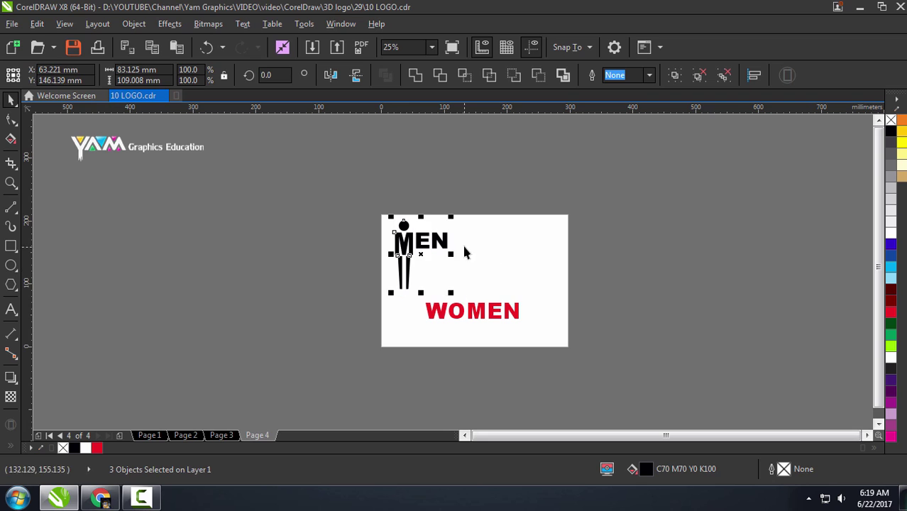
pyautogui.moveTo(472, 310); pyautogui.dragTo(505, 237)
pyautogui.scroll(2, 505, 237)
pyautogui.click(530, 219)
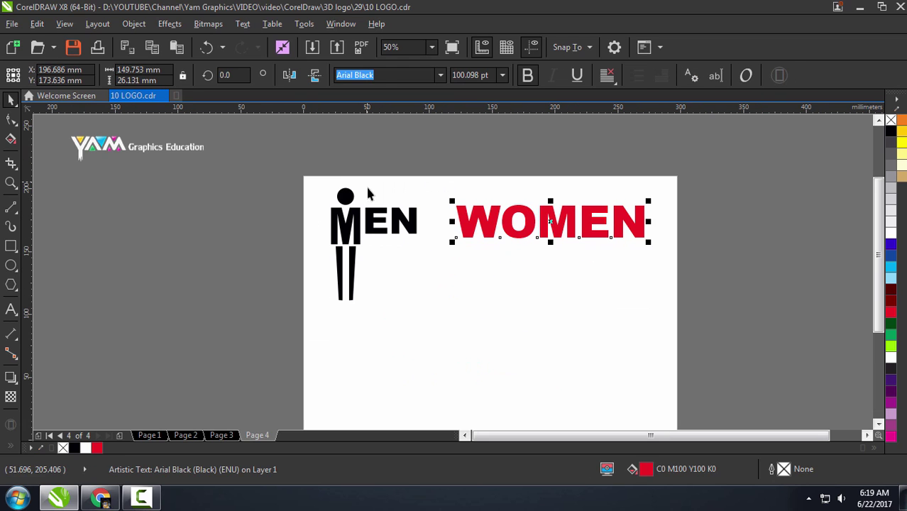
# Step: Copy the man's head circle above the W and fill WOMEN and the head magenta
pyautogui.press('F7')
pyautogui.moveTo(489, 182)
pyautogui.mouseDown()
pyautogui.moveTo(505, 199)
pyautogui.moveTo(351, 196)
pyautogui.mouseUp()
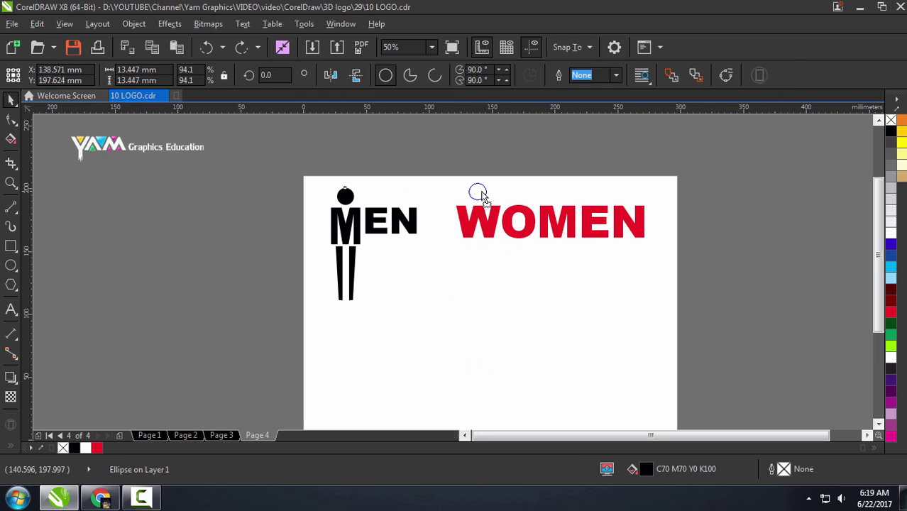
pyautogui.moveTo(481, 195); pyautogui.dragTo(481, 195)
pyautogui.keyDown('shift'); pyautogui.click(599, 227); pyautogui.keyUp('shift')
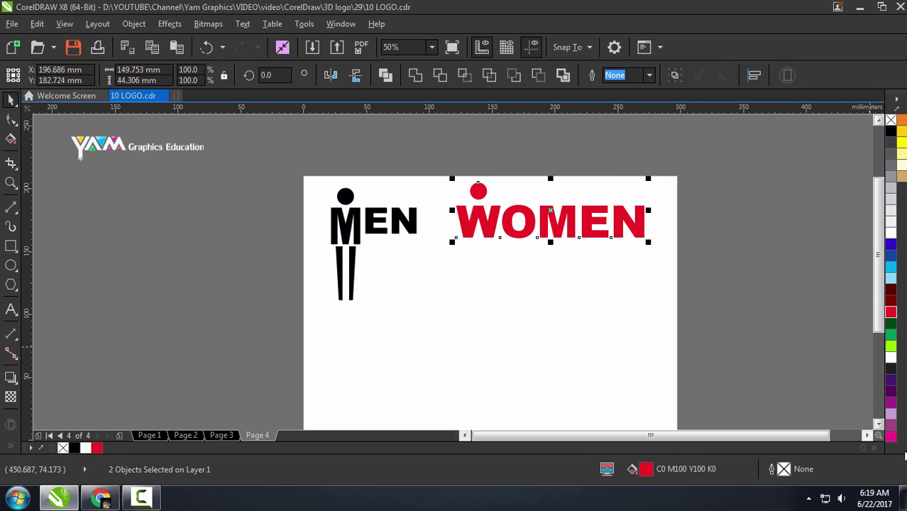
pyautogui.click(891, 394)
pyautogui.scroll(2, 496, 202)
pyautogui.click(538, 205)
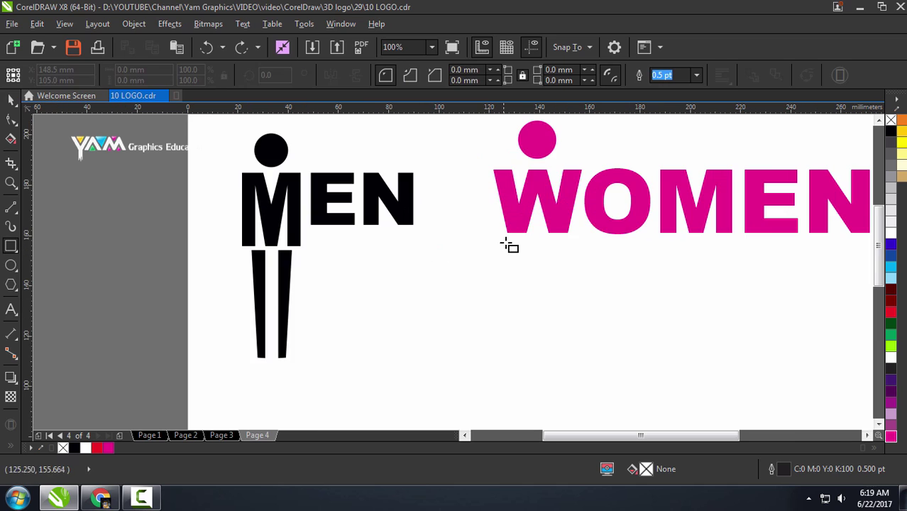
# Step: Draw a rectangle under the W and reshape it into a magenta trapezoid skirt
pyautogui.moveTo(506, 234); pyautogui.dragTo(567, 298)
pyautogui.hotkey('ctrl', 'q')
pyautogui.press('F10')
pyautogui.moveTo(506, 298); pyautogui.dragTo(500, 297)
pyautogui.moveTo(568, 298)
pyautogui.mouseDown()
pyautogui.moveTo(587, 304)
pyautogui.moveTo(568, 298)
pyautogui.mouseUp()
pyautogui.press('space')
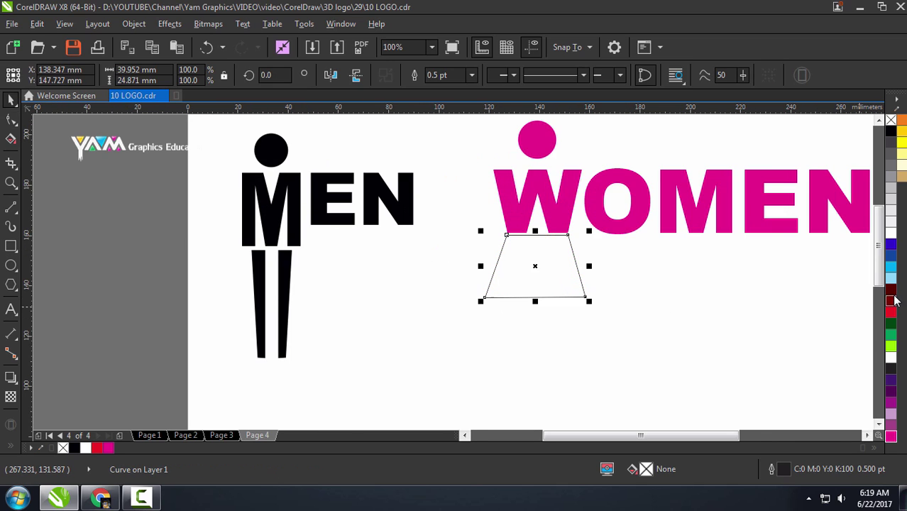
pyautogui.click(890, 435)
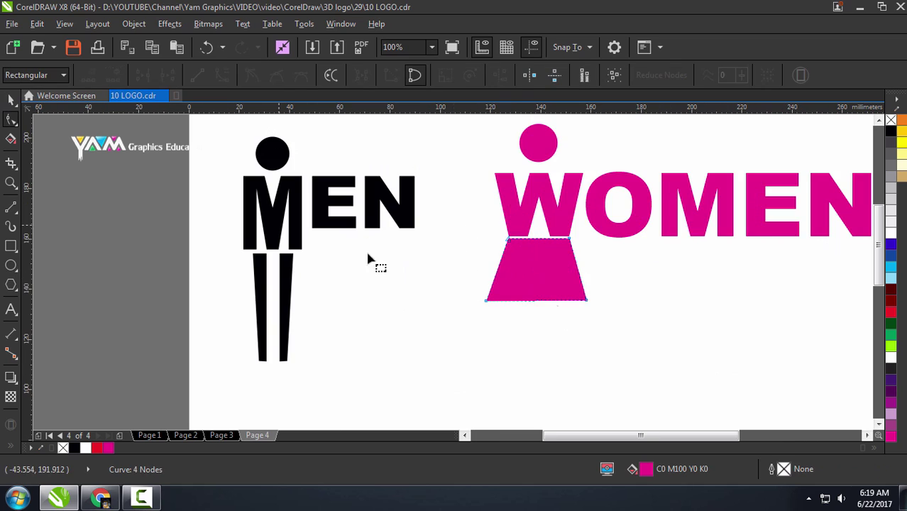
pyautogui.moveTo(586, 300); pyautogui.dragTo(589, 302)
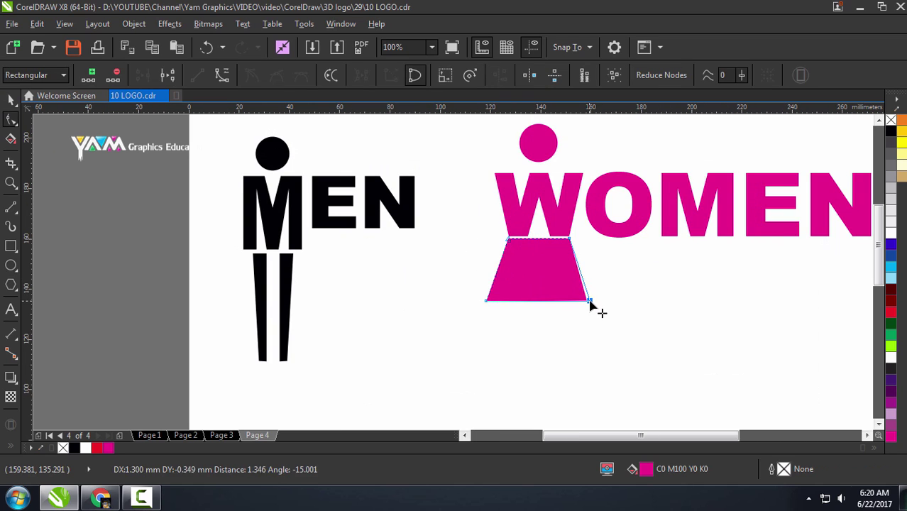
pyautogui.press('space')
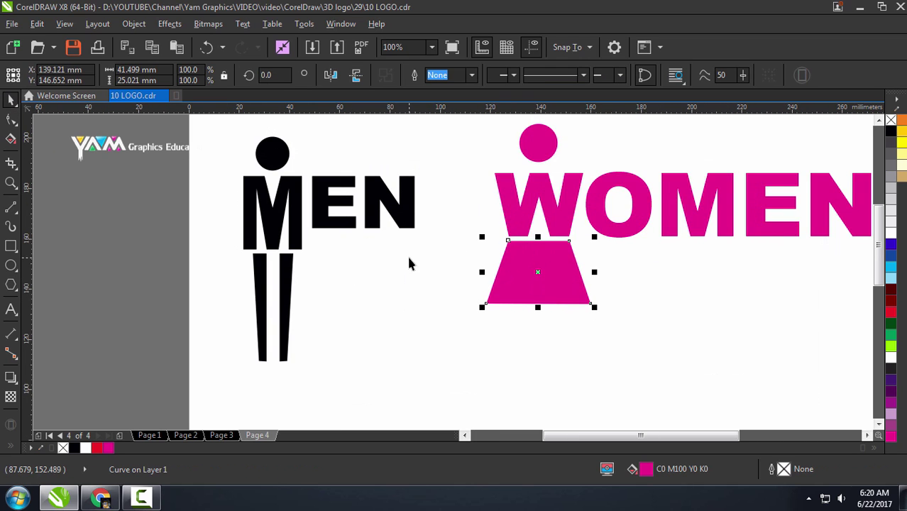
# Step: Copy the man's legs beneath the skirt and group the two legs together
pyautogui.scroll(-1, 408, 264)
pyautogui.moveTo(340, 279); pyautogui.dragTo(474, 304)
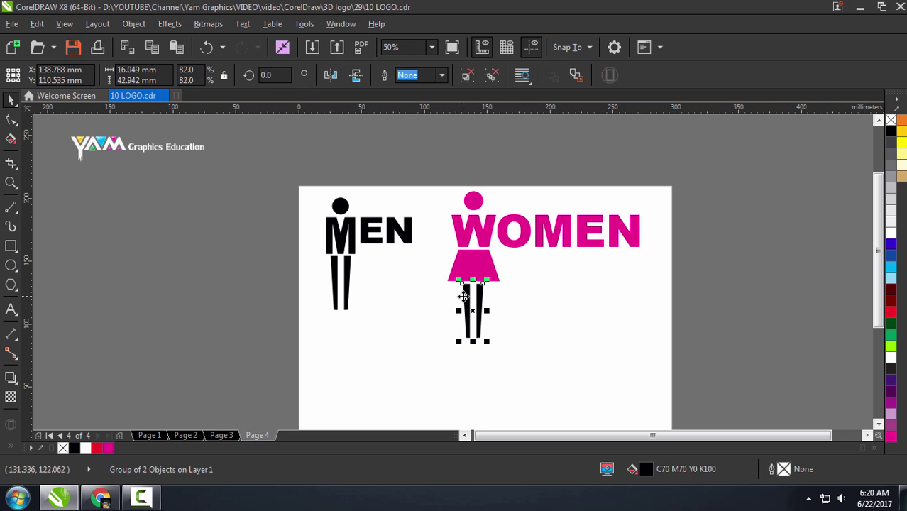
pyautogui.press('Escape')
pyautogui.scroll(1, 482, 301)
pyautogui.click(478, 303)
pyautogui.keyDown('shift'); pyautogui.click(484, 284); pyautogui.keyUp('shift')
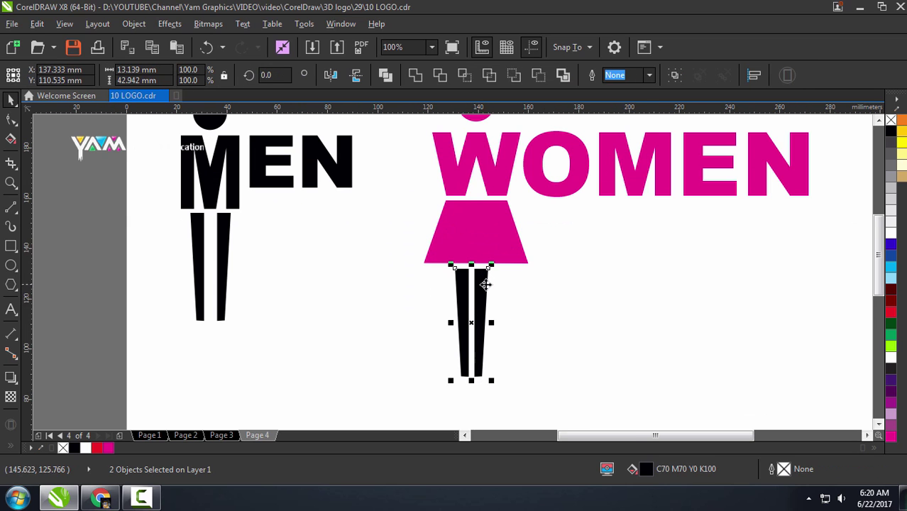
pyautogui.hotkey('ctrl', 'f')
pyautogui.press('Escape')
pyautogui.hotkey('ctrl', 'g')
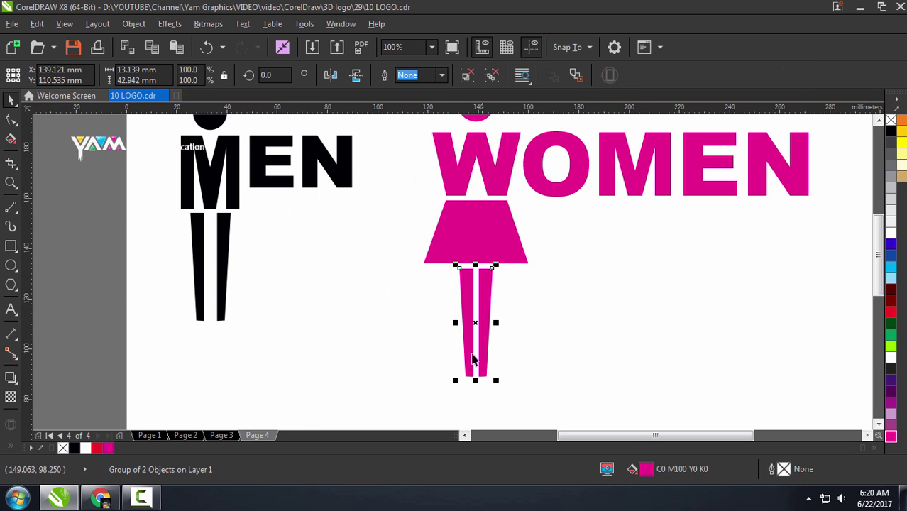
pyautogui.scroll(-1, 496, 299)
pyautogui.press('z')
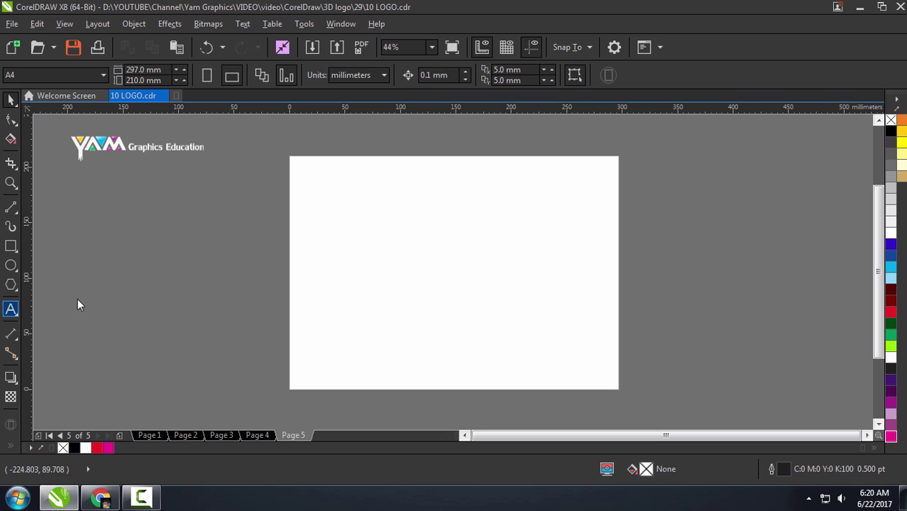
# Step: Make SLEEP lowercase, enlarge, centre and fill it black, then convert to curves
pyautogui.click(362, 265)
pyautogui.write('SLEEP')
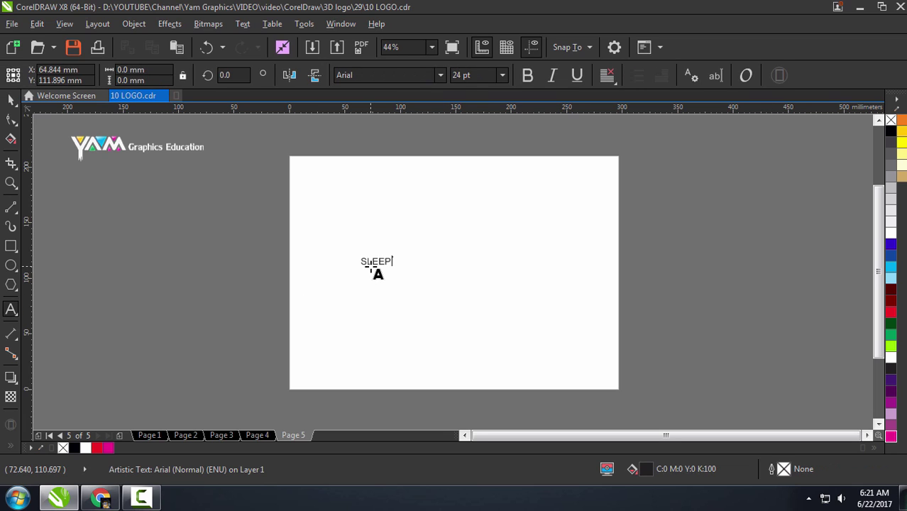
pyautogui.hotkey('shift', 'F3')
pyautogui.press('Return')
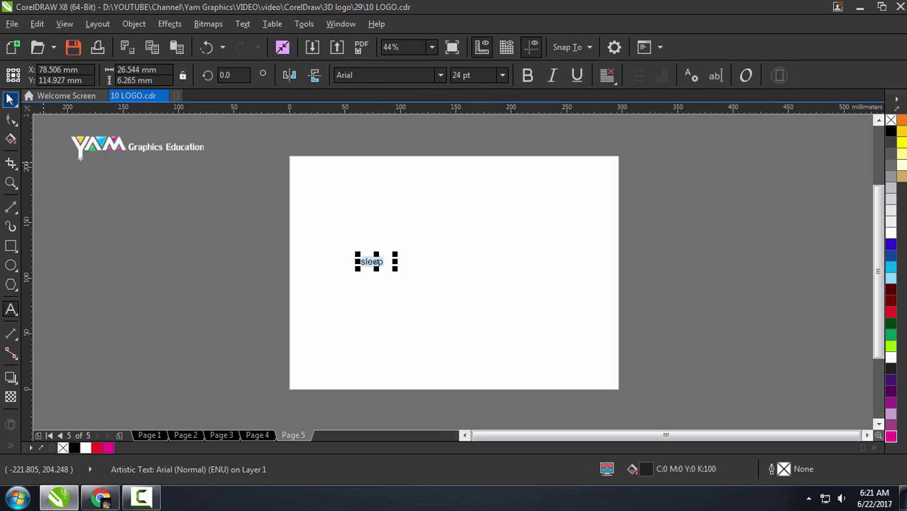
pyautogui.moveTo(393, 271); pyautogui.dragTo(565, 333)
pyautogui.press('p')
pyautogui.click(891, 141)
pyautogui.scroll(2, 489, 303)
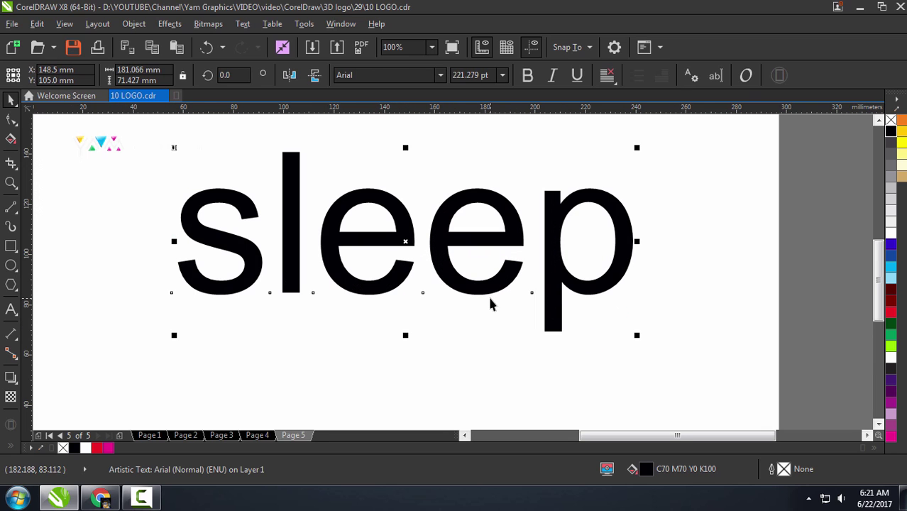
pyautogui.scroll(-2, 468, 276)
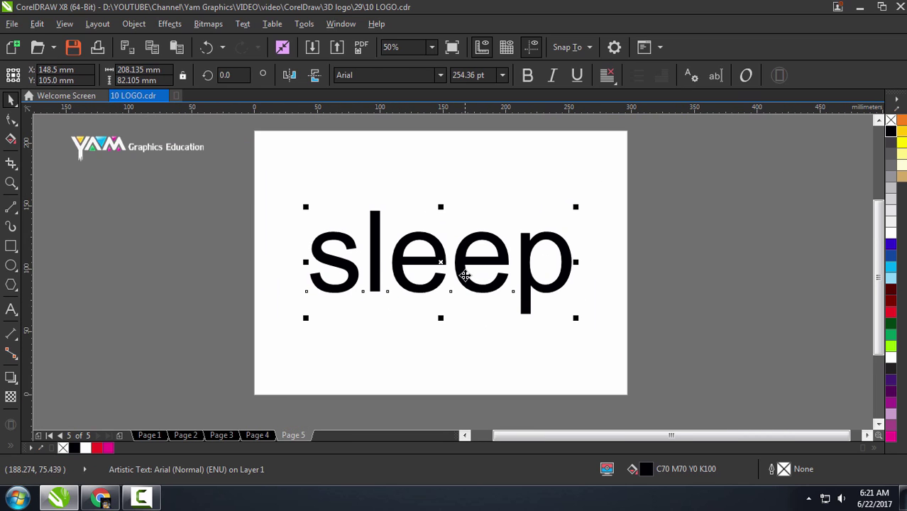
pyautogui.scroll(2, 468, 272)
pyautogui.hotkey('ctrl', 'q')
# Step: Bend both e crossbars downward by moving their top and bottom edges
pyautogui.click(10, 121)
pyautogui.scroll(2, 382, 242)
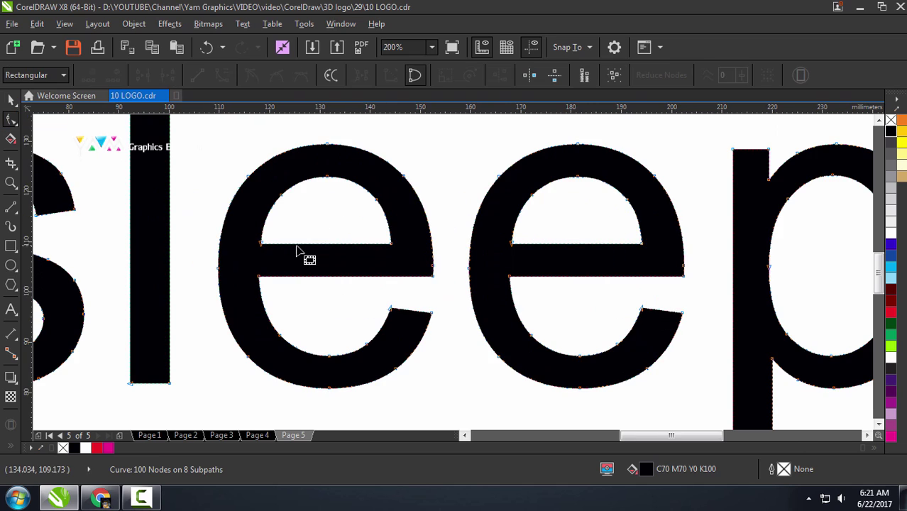
pyautogui.moveTo(196, 219); pyautogui.dragTo(713, 304)
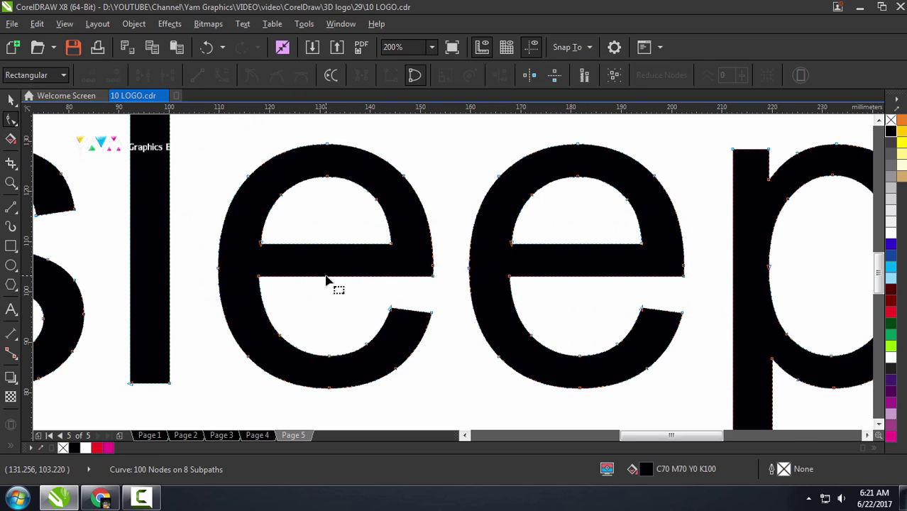
pyautogui.moveTo(326, 279); pyautogui.dragTo(326, 292)
pyautogui.moveTo(329, 245); pyautogui.dragTo(335, 261)
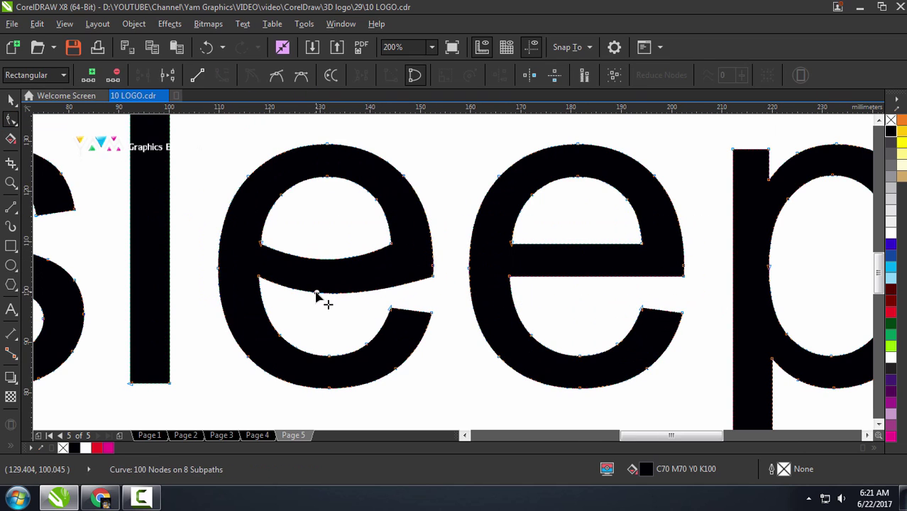
pyautogui.moveTo(580, 277); pyautogui.dragTo(581, 290)
pyautogui.moveTo(586, 245); pyautogui.dragTo(585, 259)
# Step: Draw a small rectangle across the lower crossbar end and convert it to curves
pyautogui.press('F6')
pyautogui.moveTo(392, 280); pyautogui.dragTo(420, 323)
pyautogui.hotkey('ctrl', 'q')
pyautogui.press('F10')
pyautogui.scroll(1, 382, 278)
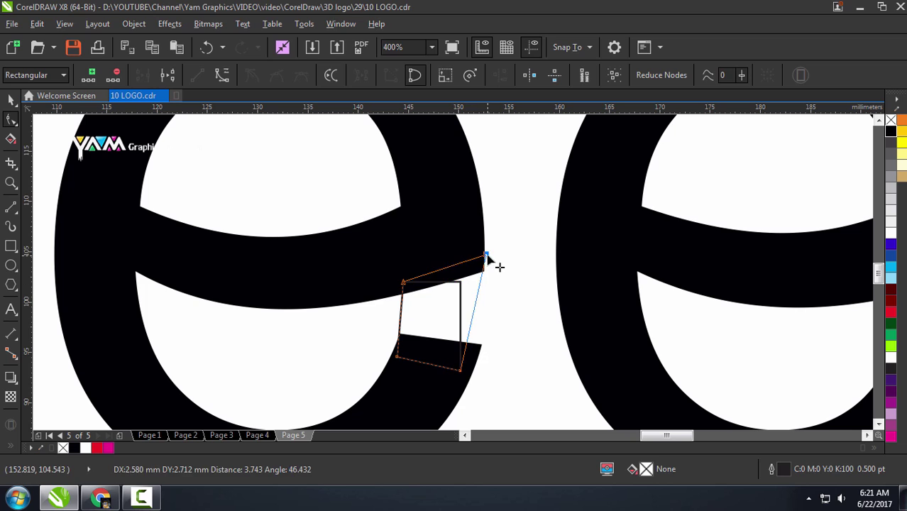
# Step: Reshape the small piece by moving its corners and curving its edges into an arc
pyautogui.moveTo(486, 257); pyautogui.dragTo(483, 254)
pyautogui.moveTo(461, 368); pyautogui.dragTo(480, 349)
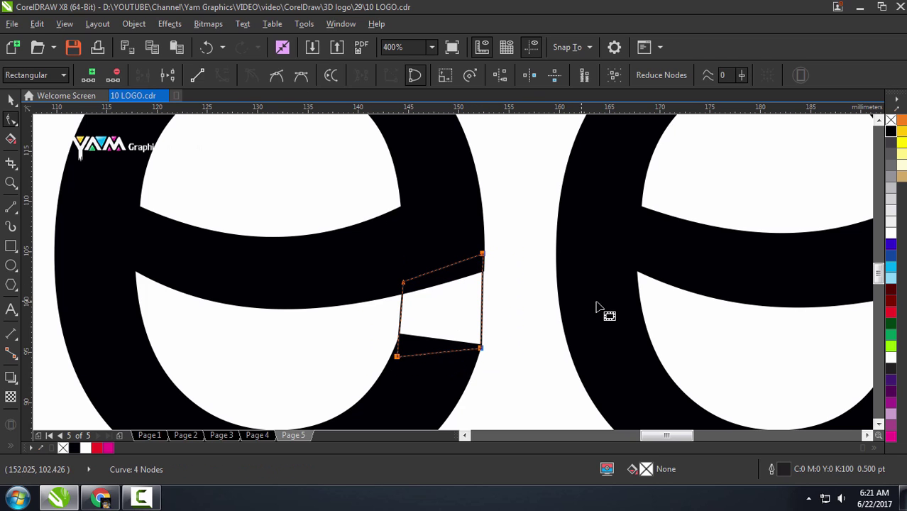
pyautogui.moveTo(483, 304); pyautogui.dragTo(489, 308)
pyautogui.moveTo(480, 349); pyautogui.dragTo(475, 354)
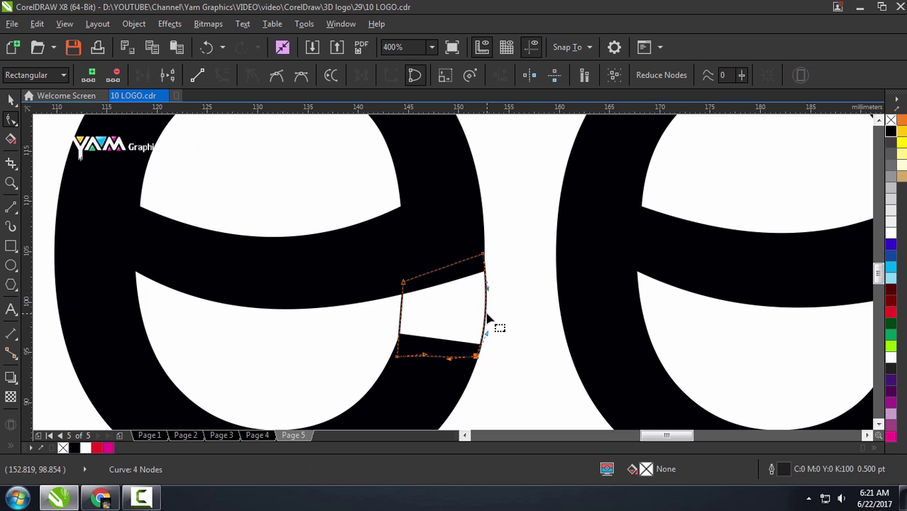
pyautogui.moveTo(483, 254)
pyautogui.mouseDown()
pyautogui.moveTo(491, 237)
pyautogui.moveTo(483, 216)
pyautogui.mouseUp()
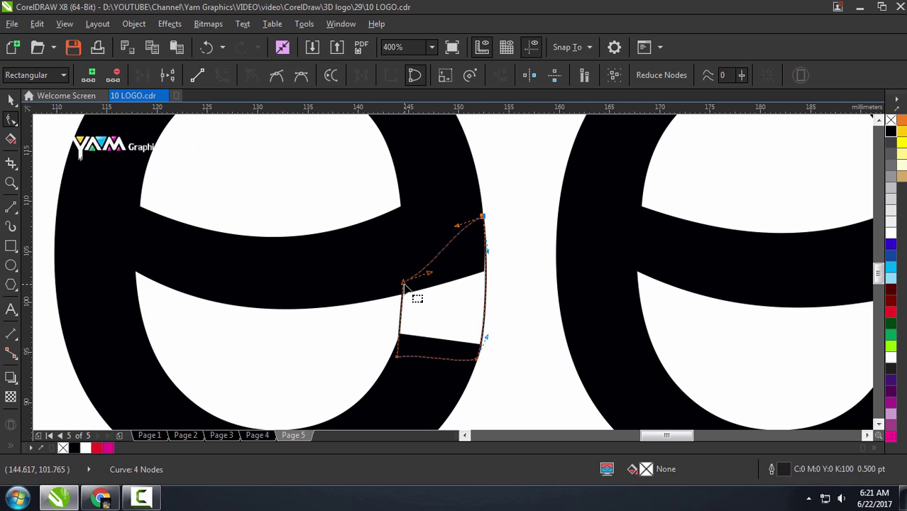
pyautogui.moveTo(396, 357); pyautogui.dragTo(392, 354)
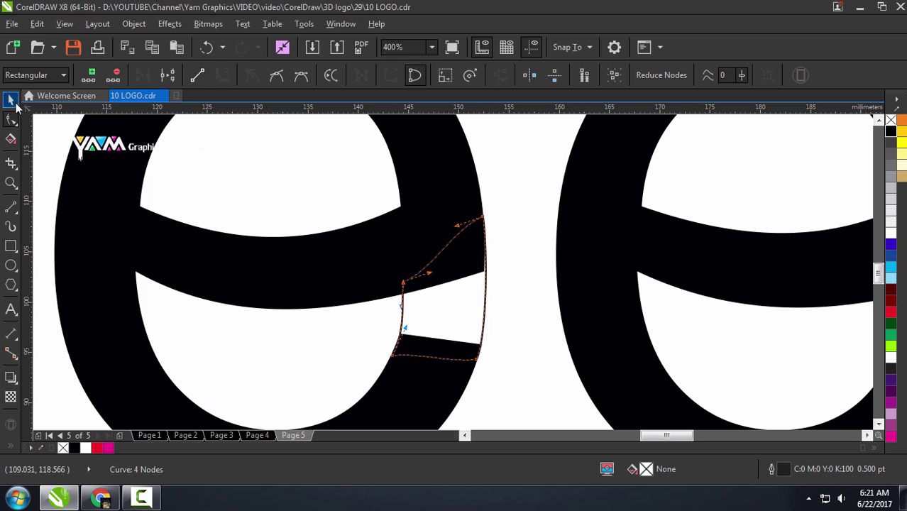
# Step: Move the curved piece onto the second e and zoom out to the whole page
pyautogui.click(11, 100)
pyautogui.scroll(-2, 250, 198)
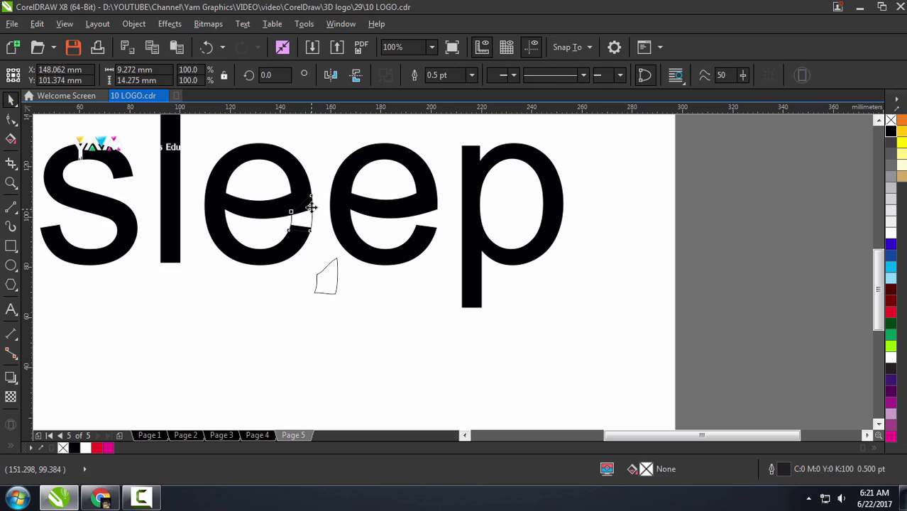
pyautogui.keyDown('shift'); pyautogui.click(311, 207); pyautogui.keyUp('shift')
pyautogui.moveTo(311, 213); pyautogui.dragTo(445, 225)
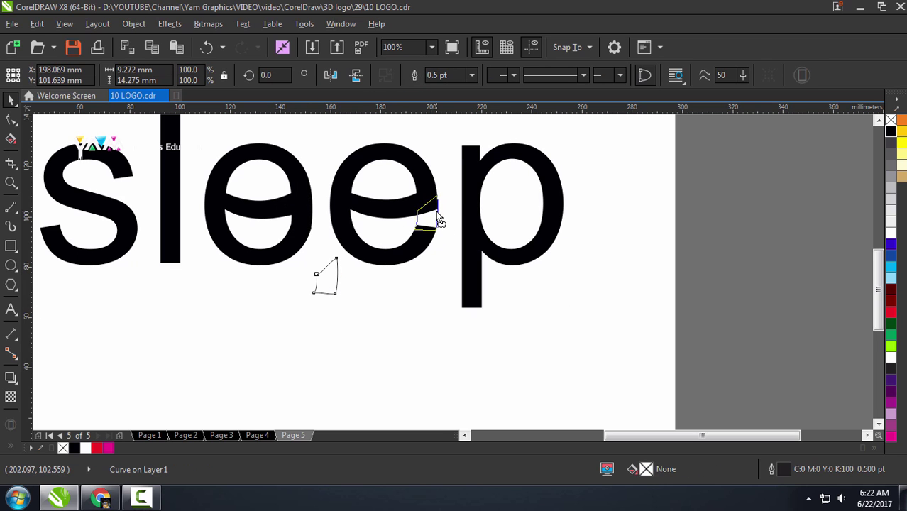
pyautogui.press('z')
pyautogui.scroll(-2, 404, 248)
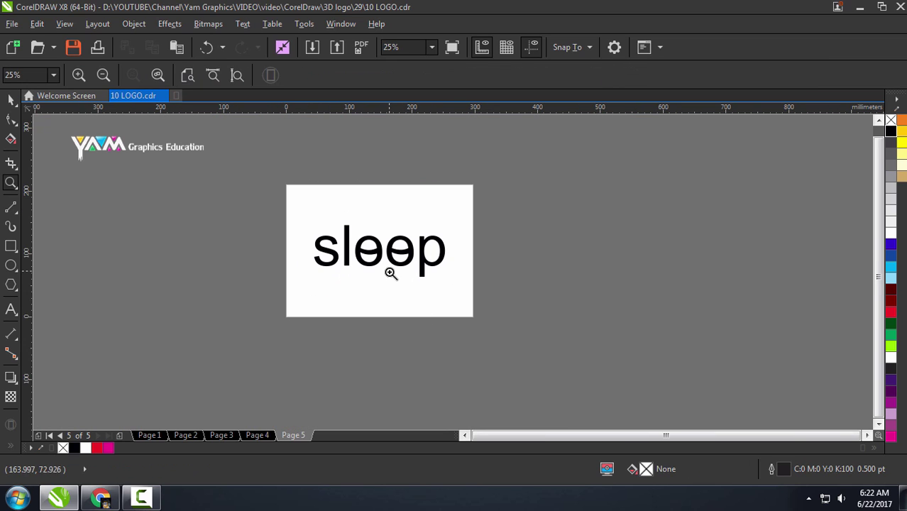
# Step: Choose the distortion brush for smoothing and zoom in on the word sleep
pyautogui.click(16, 127)
pyautogui.click(44, 138)
pyautogui.scroll(2, 352, 257)
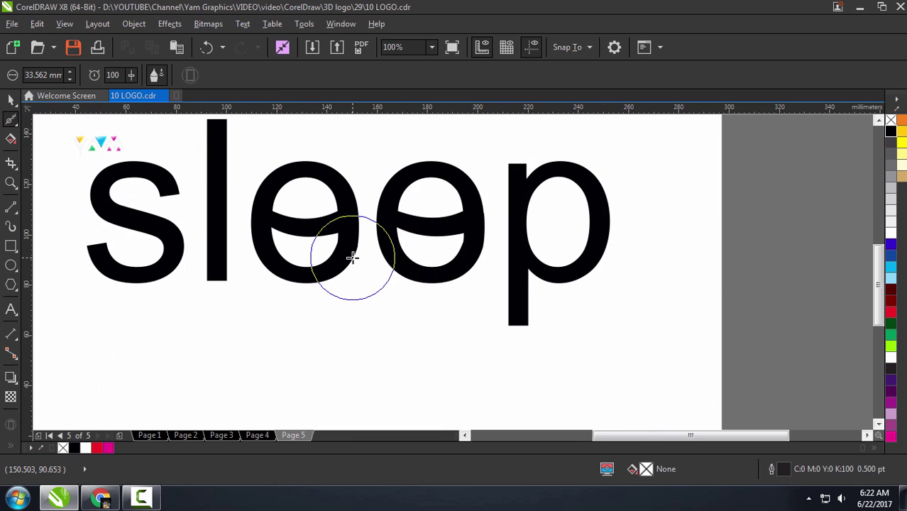
pyautogui.scroll(1, 348, 241)
pyautogui.scroll(-3, 426, 234)
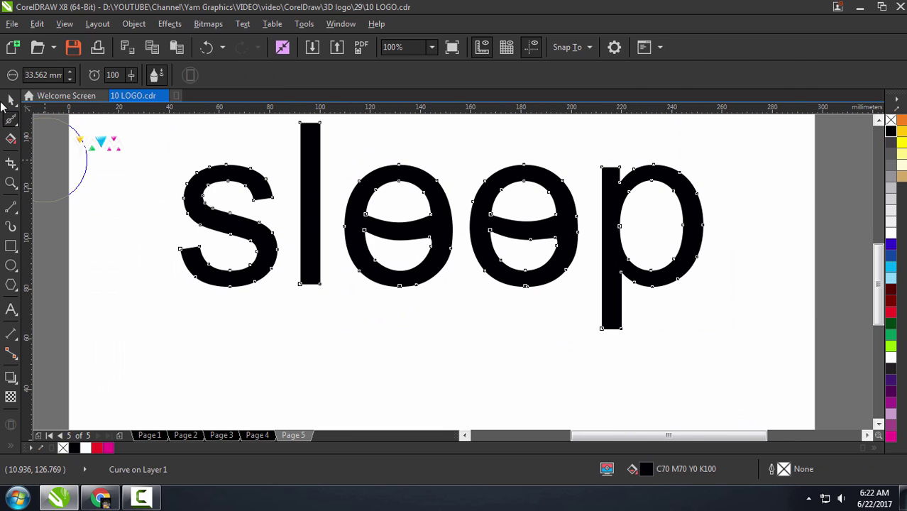
pyautogui.press('z')
pyautogui.scroll(-2, 308, 229)
pyautogui.moveTo(382, 261); pyautogui.dragTo(379, 259)
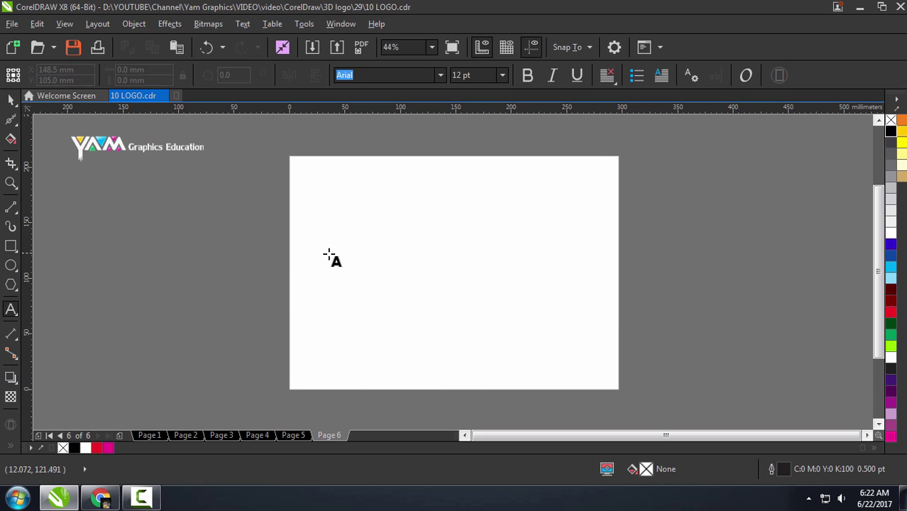
# Step: Change the FREEDOM text to Title Case Freedom and enlarge it
pyautogui.click(330, 255)
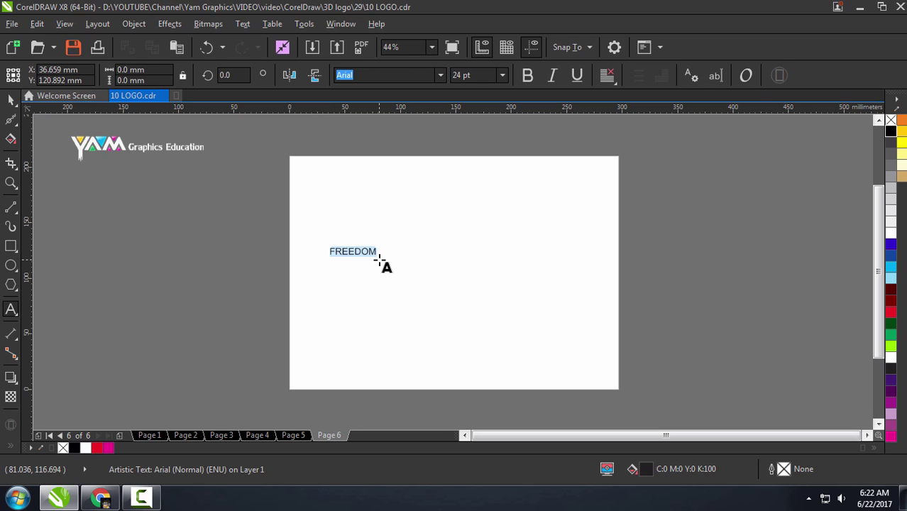
pyautogui.hotkey('shift', 'F3')
pyautogui.click(391, 293)
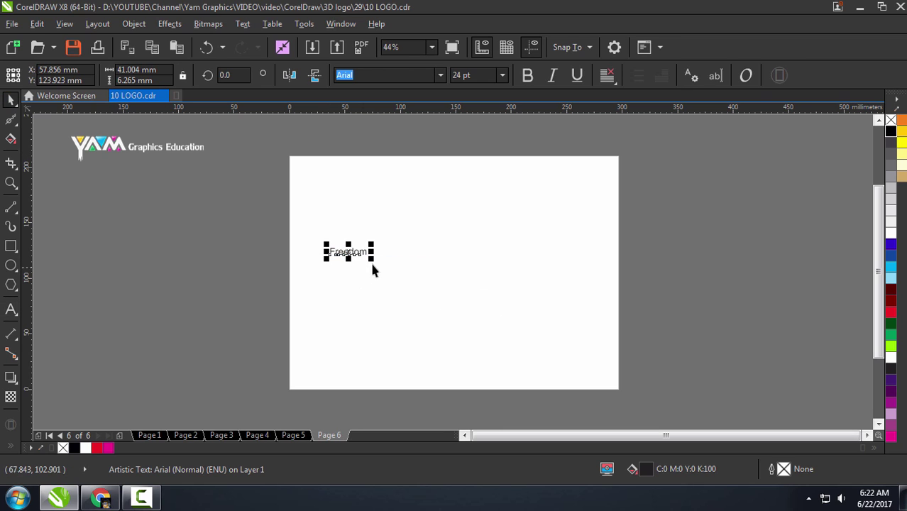
pyautogui.moveTo(373, 261); pyautogui.dragTo(578, 377)
# Step: Set Freedom in Times New Roman Bold, enlarge it across the page and convert to curves
pyautogui.click(440, 74)
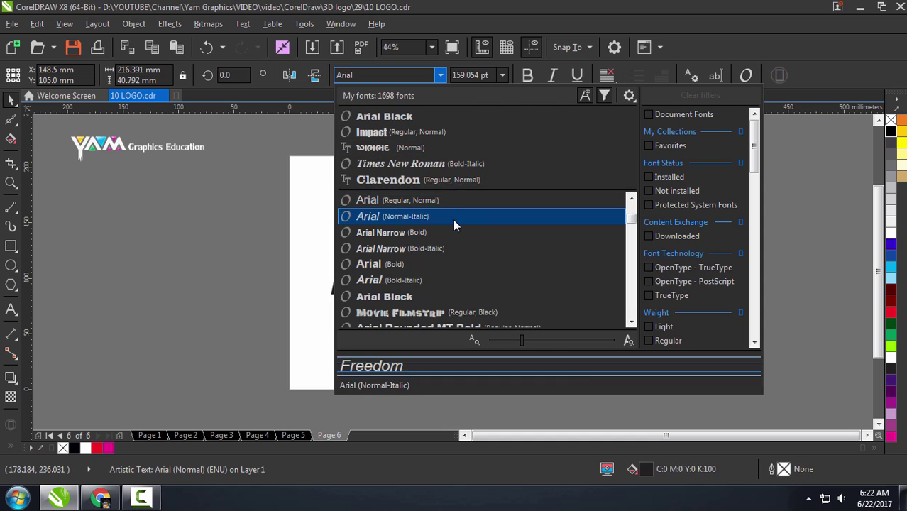
pyautogui.scroll(-10, 451, 219)
pyautogui.click(426, 248)
pyautogui.moveTo(567, 305); pyautogui.dragTo(588, 315)
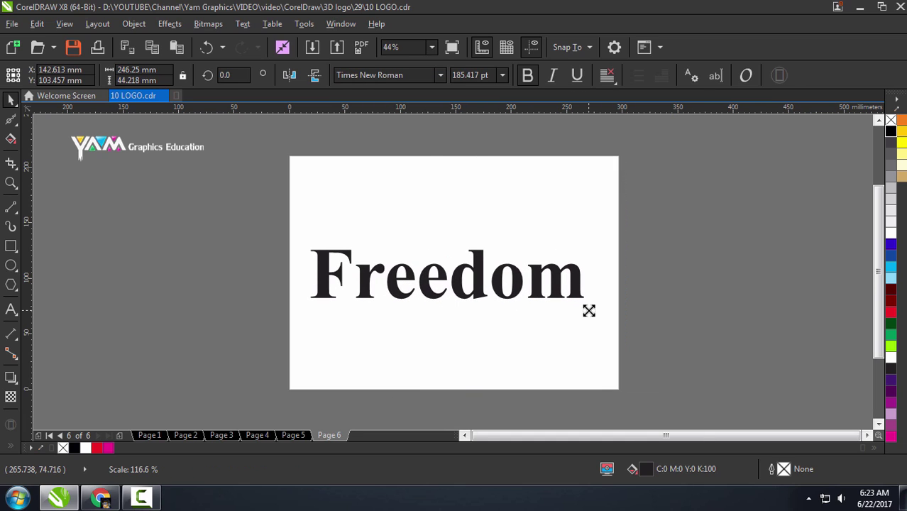
pyautogui.hotkey('ctrl', 'q')
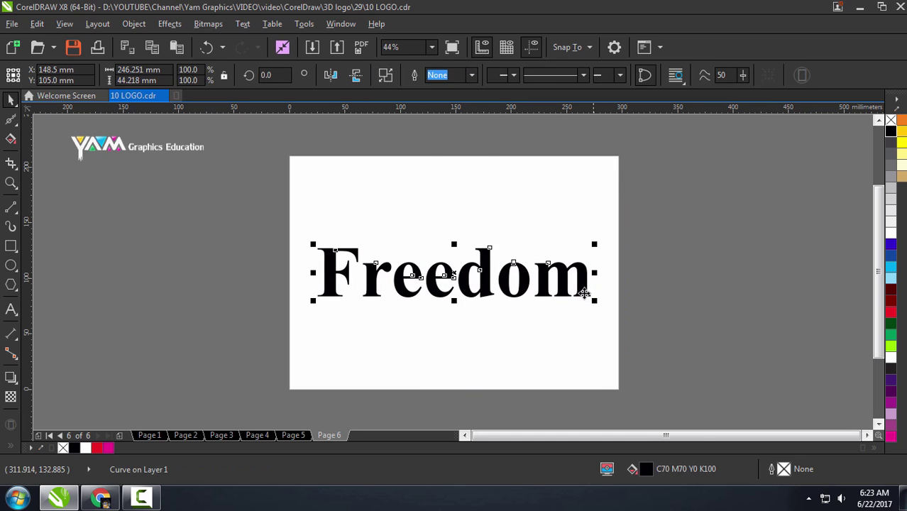
pyautogui.scroll(2, 583, 273)
pyautogui.click(10, 245)
# Step: Draw a rectangle above the m and reshape it into a cutting shape over its top
pyautogui.moveTo(666, 186)
pyautogui.mouseDown()
pyautogui.moveTo(517, 250)
pyautogui.moveTo(504, 241)
pyautogui.mouseUp()
pyautogui.click(11, 120)
pyautogui.click(43, 118)
pyautogui.hotkey('ctrl', 'q')
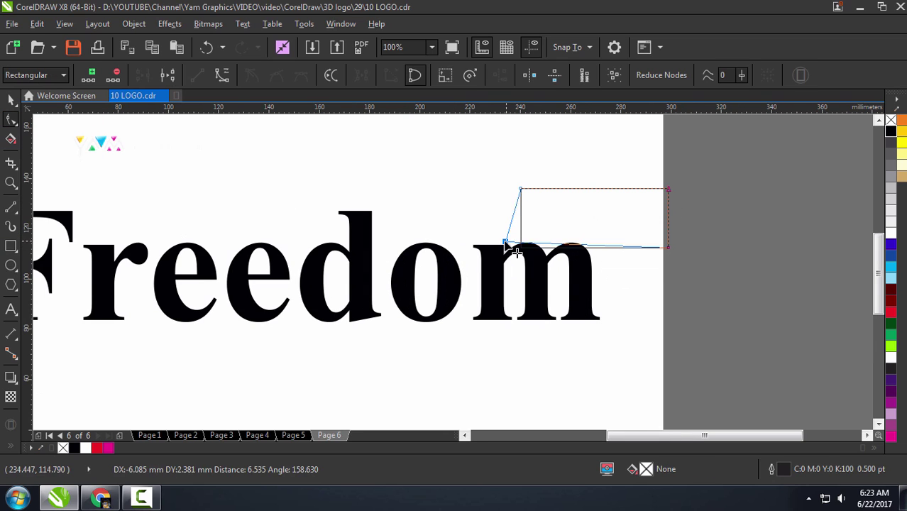
pyautogui.moveTo(667, 250); pyautogui.dragTo(623, 290)
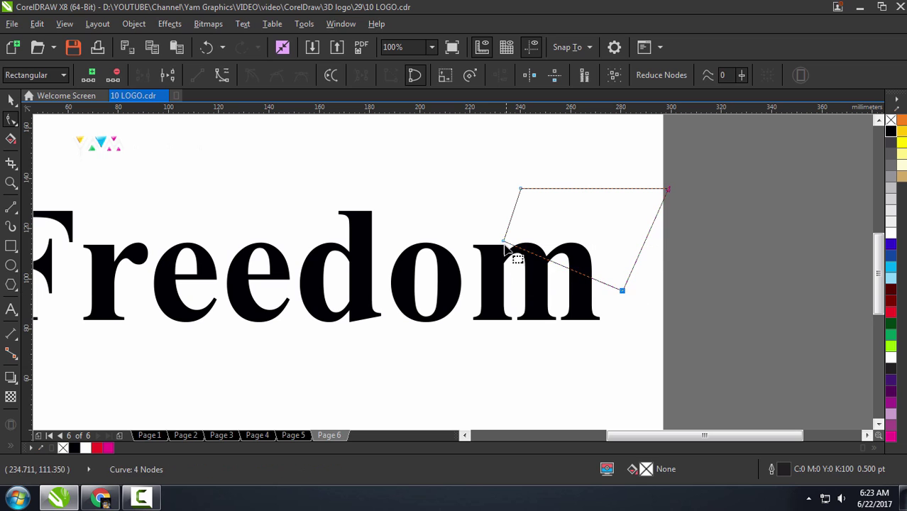
pyautogui.moveTo(504, 242); pyautogui.dragTo(506, 252)
pyautogui.scroll(1, 536, 261)
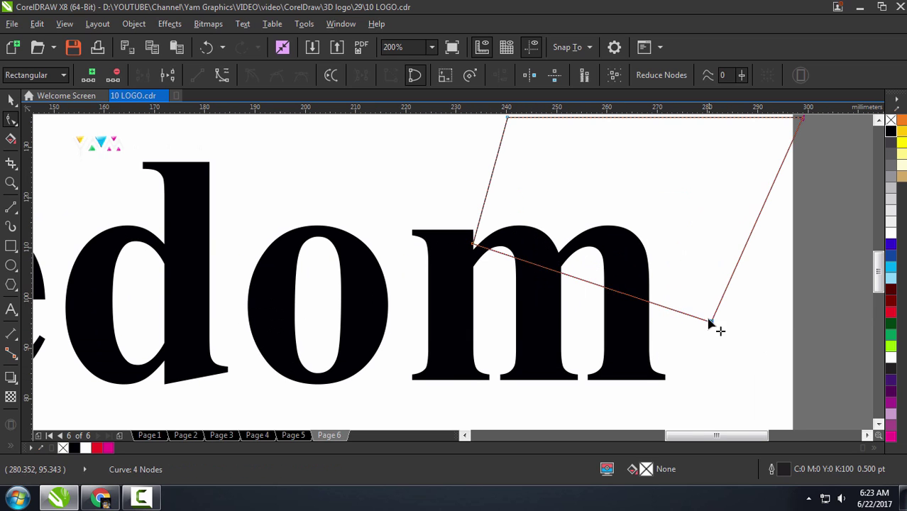
pyautogui.moveTo(710, 323); pyautogui.dragTo(654, 294)
pyautogui.moveTo(472, 244); pyautogui.dragTo(473, 248)
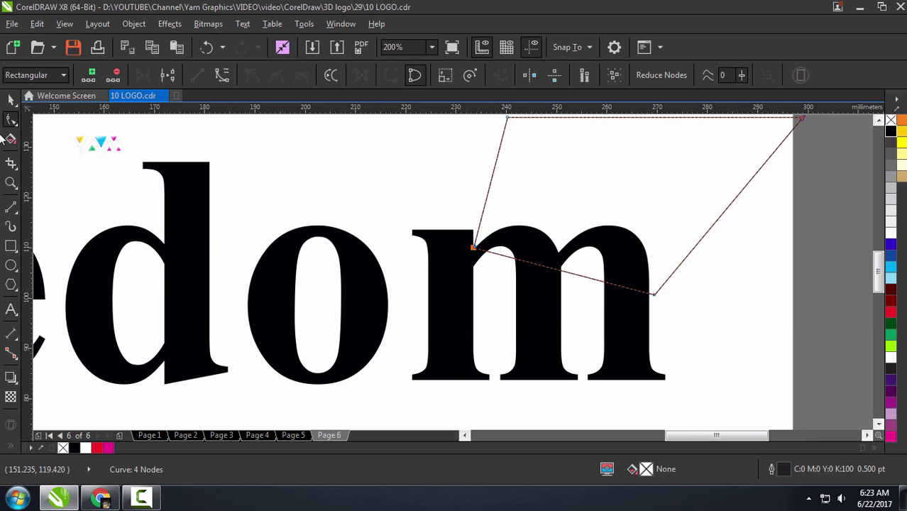
# Step: Cut the shape out of the m and lift its top arch up and to the right
pyautogui.click(11, 99)
pyautogui.keyDown('shift'); pyautogui.click(526, 318); pyautogui.keyUp('shift')
pyautogui.press('Escape')
pyautogui.scroll(-1, 600, 339)
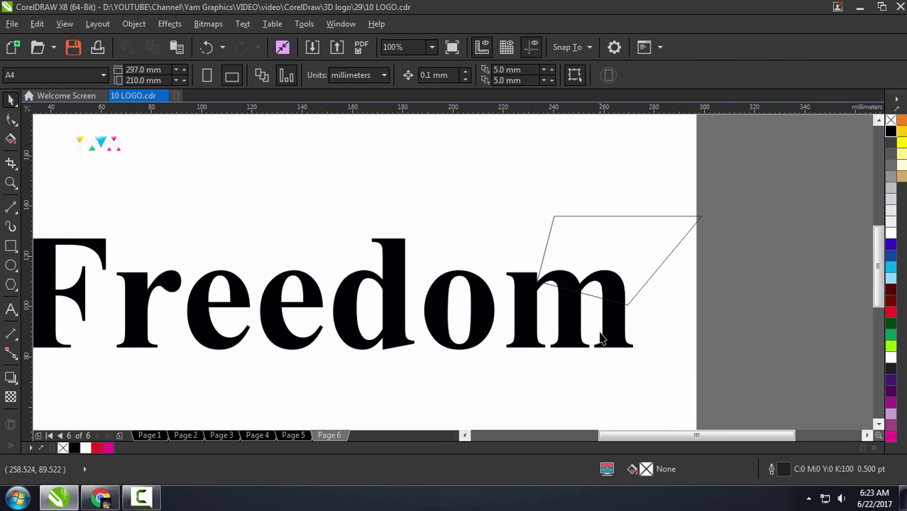
pyautogui.click(600, 339)
pyautogui.keyDown('shift'); pyautogui.click(648, 264); pyautogui.keyUp('shift')
pyautogui.click(545, 84)
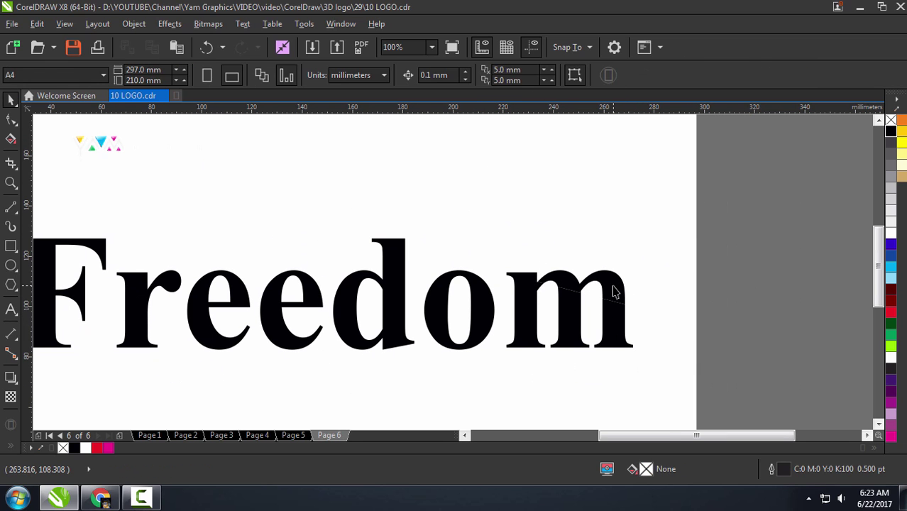
pyautogui.moveTo(614, 292); pyautogui.dragTo(662, 228)
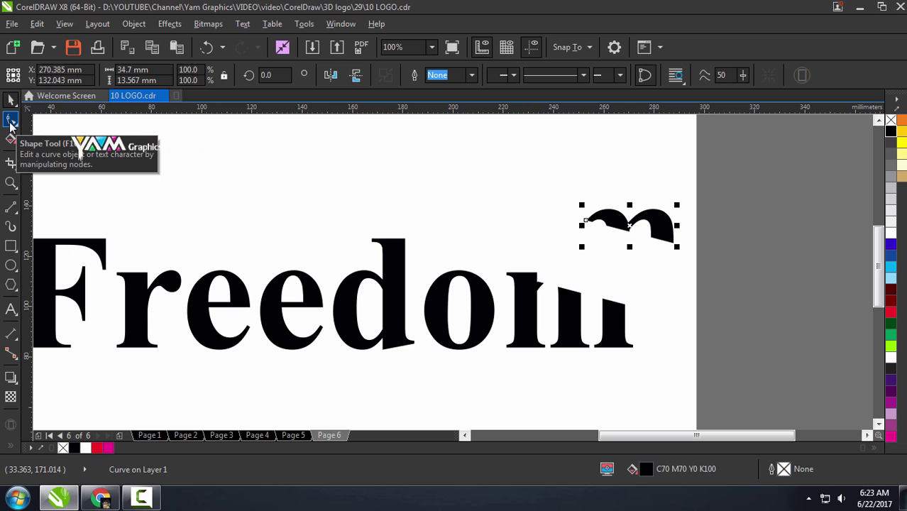
pyautogui.hotkey('shift', 'F4')
pyautogui.click(569, 211)
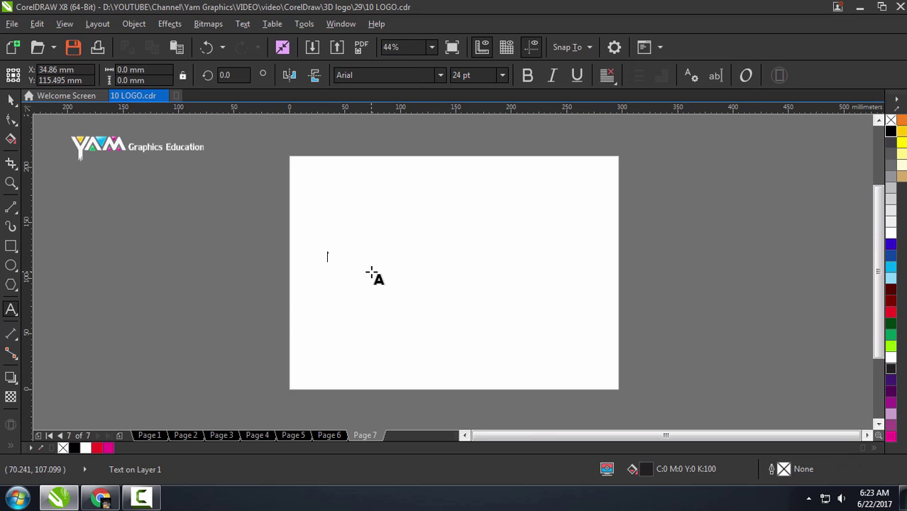
# Step: Finish typing PLUS, enlarge it and make it bold
pyautogui.scroll(2, 383, 270)
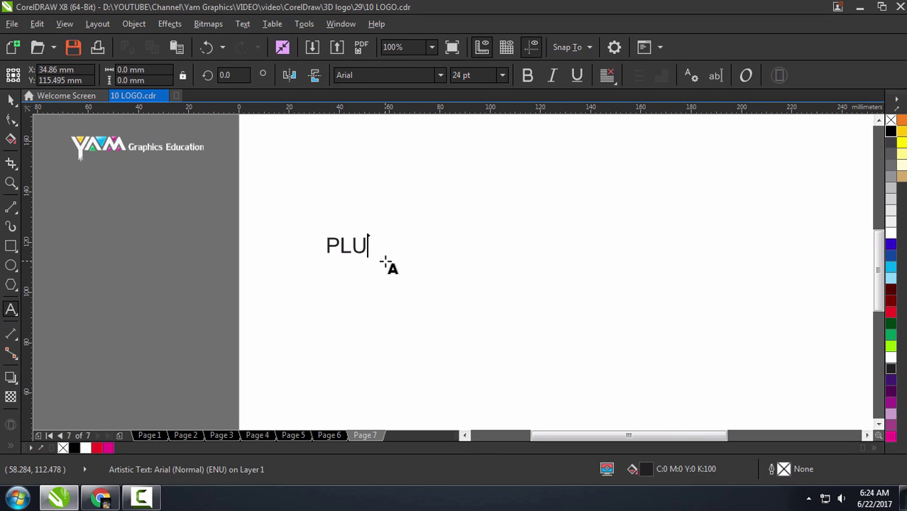
pyautogui.write('S')
pyautogui.doubleClick(365, 260)
pyautogui.hotkey('ctrl', 'space')
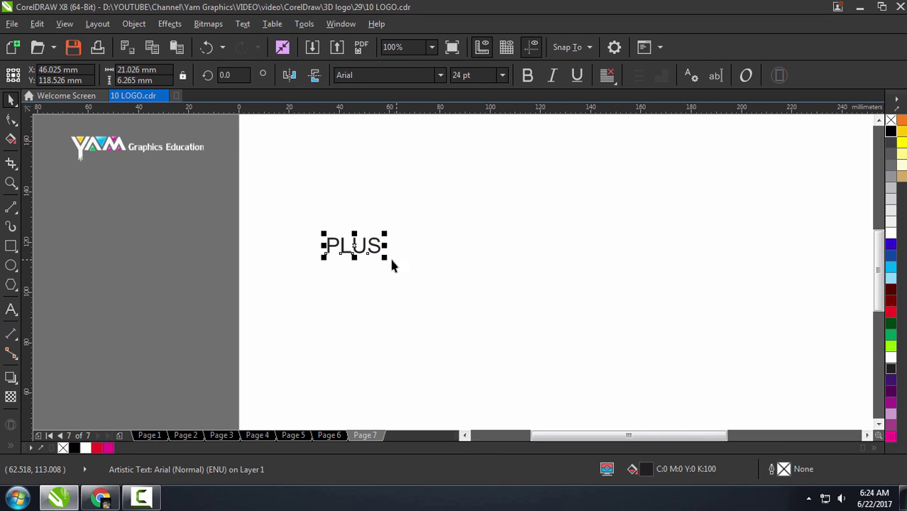
pyautogui.moveTo(384, 257); pyautogui.dragTo(559, 299)
pyautogui.scroll(-2, 554, 287)
pyautogui.moveTo(572, 269); pyautogui.dragTo(607, 283)
pyautogui.click(527, 75)
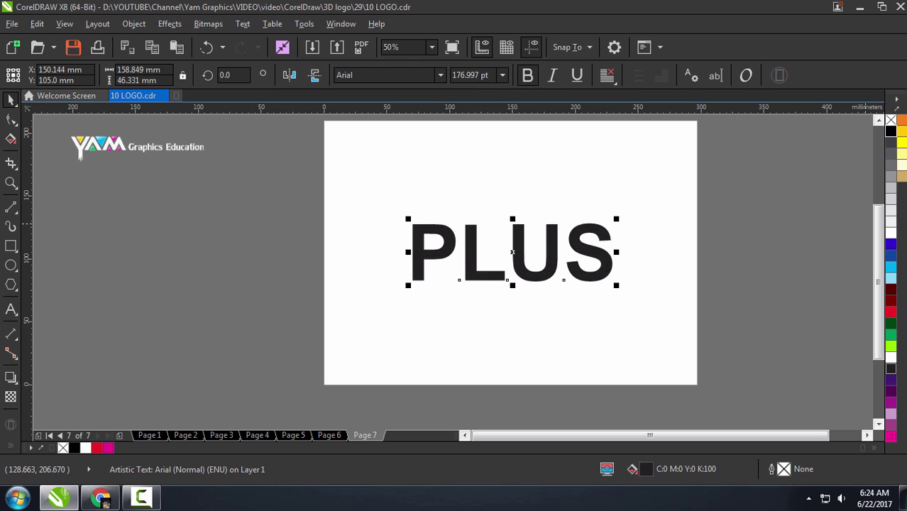
# Step: Widen the spacing between the PLUS letters and centre it on the page
pyautogui.press('F10')
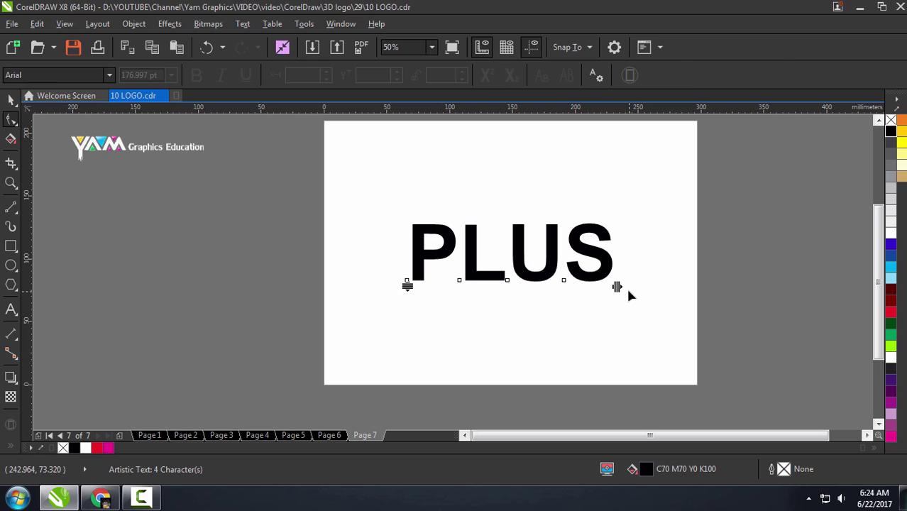
pyautogui.moveTo(628, 294); pyautogui.dragTo(692, 291)
pyautogui.press('space')
pyautogui.press('p')
pyautogui.scroll(-2, 551, 263)
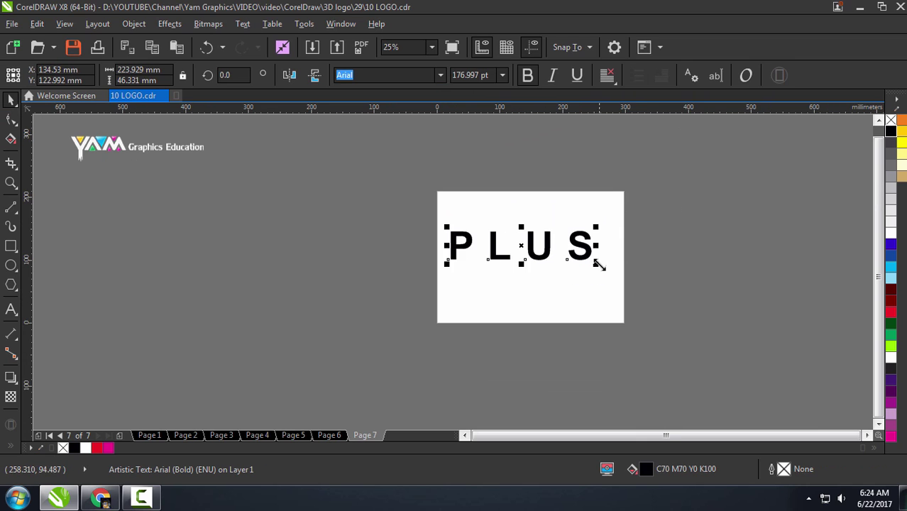
pyautogui.scroll(2, 599, 265)
pyautogui.press('F10')
pyautogui.moveTo(565, 263); pyautogui.dragTo(648, 266)
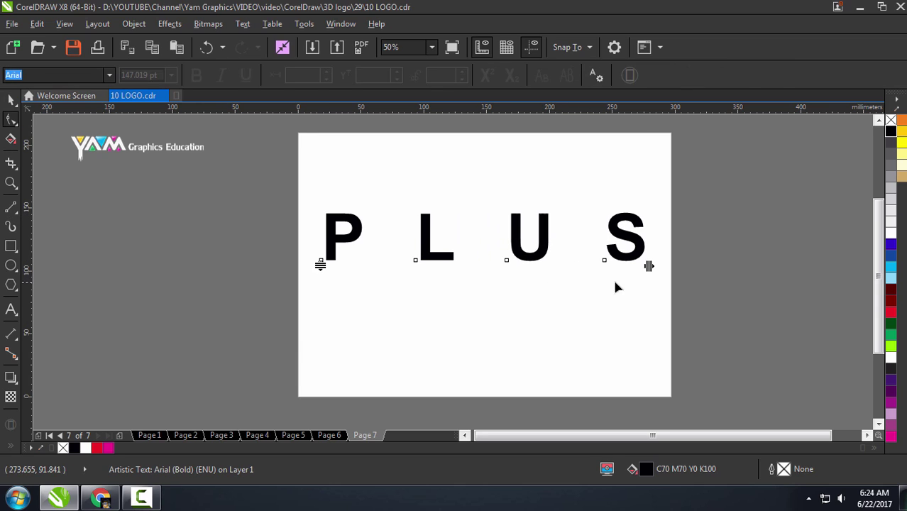
pyautogui.press('space')
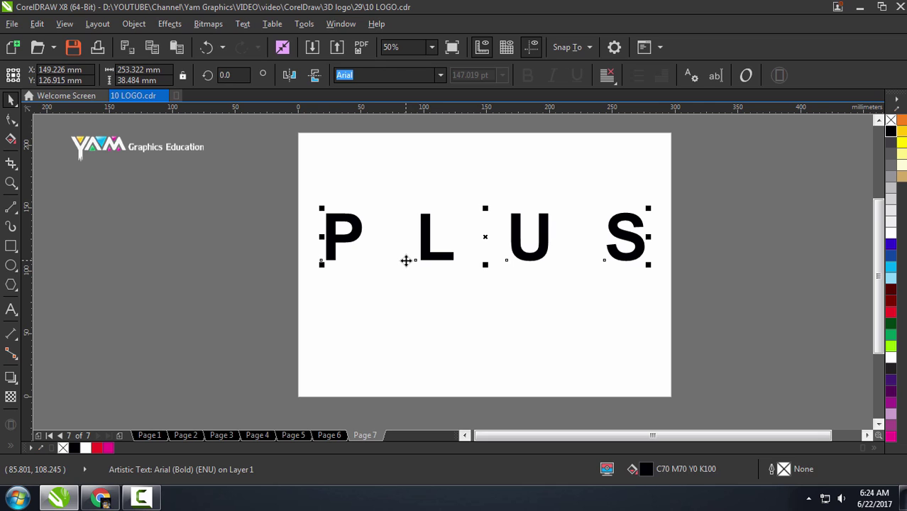
# Step: Set PLUS in Arial Black instead of Impact and squash it to about 72% height
pyautogui.click(440, 74)
pyautogui.click(411, 148)
pyautogui.moveTo(547, 246); pyautogui.dragTo(590, 242)
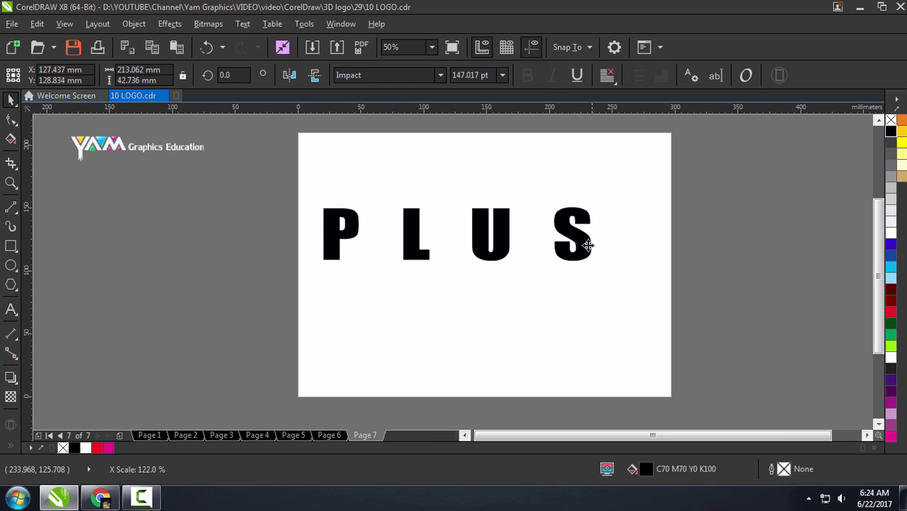
pyautogui.hotkey('ctrl', 'z')
pyautogui.hotkey('ctrl', 'z')
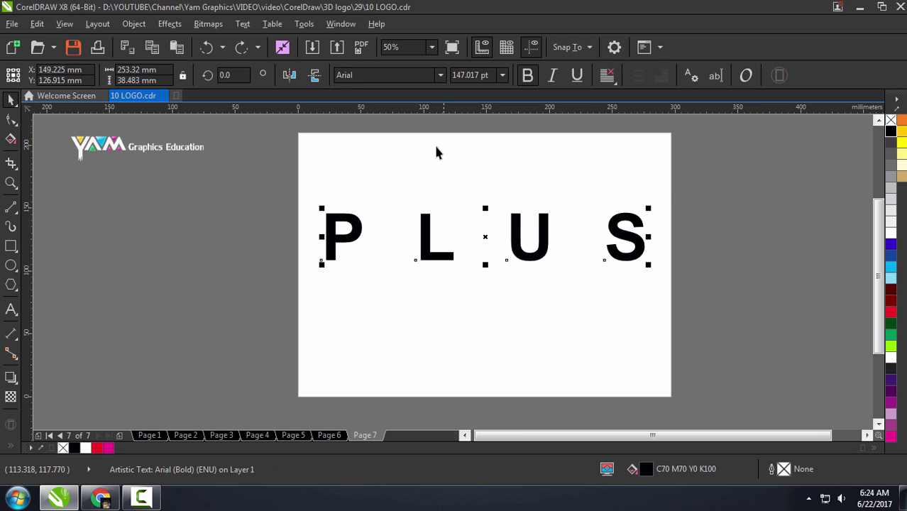
pyautogui.click(439, 74)
pyautogui.click(417, 156)
pyautogui.moveTo(703, 264); pyautogui.dragTo(652, 261)
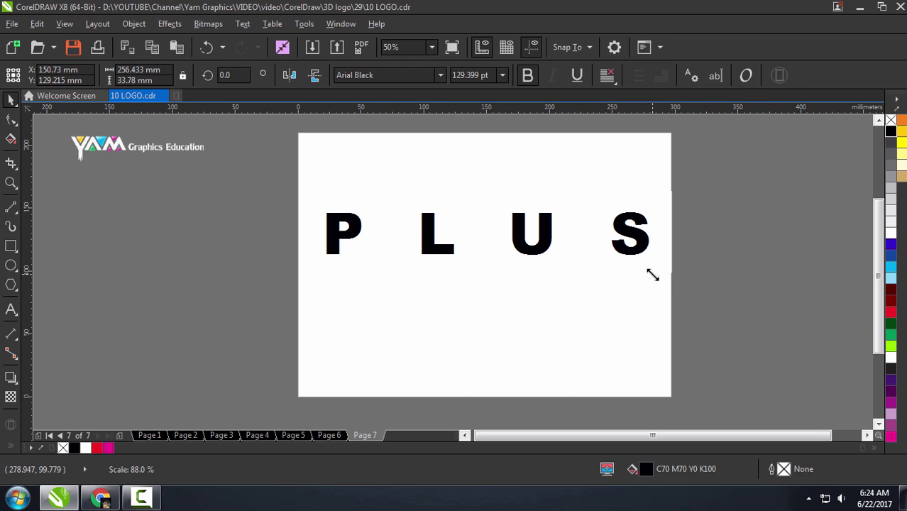
pyautogui.moveTo(486, 207); pyautogui.dragTo(490, 221)
# Step: Copy PLUS into a row below, keep only the upside-down L and fill it 50% grey
pyautogui.scroll(2, 437, 247)
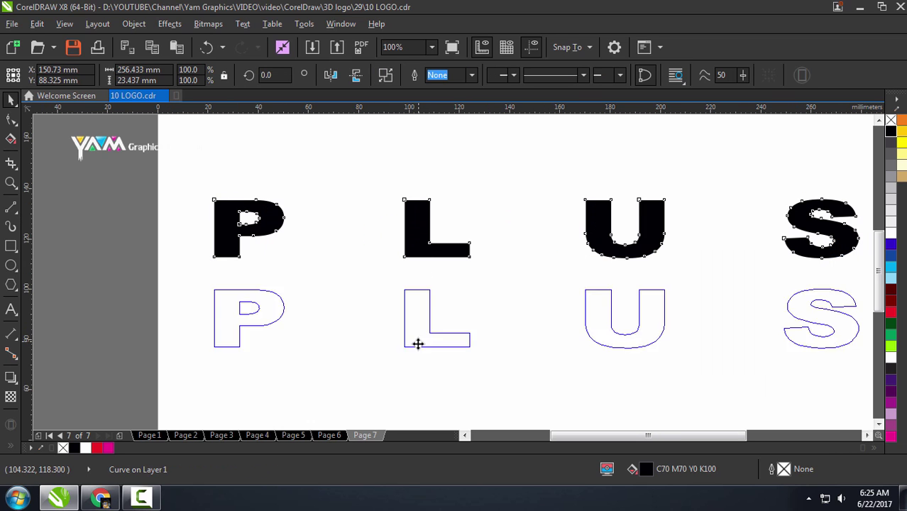
pyautogui.moveTo(418, 243)
pyautogui.mouseDown()
pyautogui.moveTo(417, 343)
pyautogui.moveTo(397, 292)
pyautogui.mouseUp()
pyautogui.scroll(-2, 415, 335)
pyautogui.press('Delete')
pyautogui.scroll(2, 401, 288)
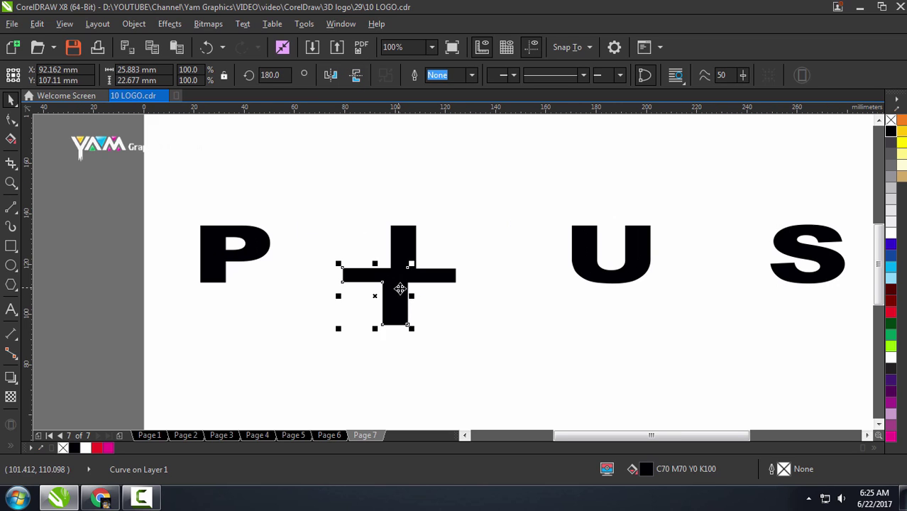
pyautogui.click(405, 302)
pyautogui.click(891, 177)
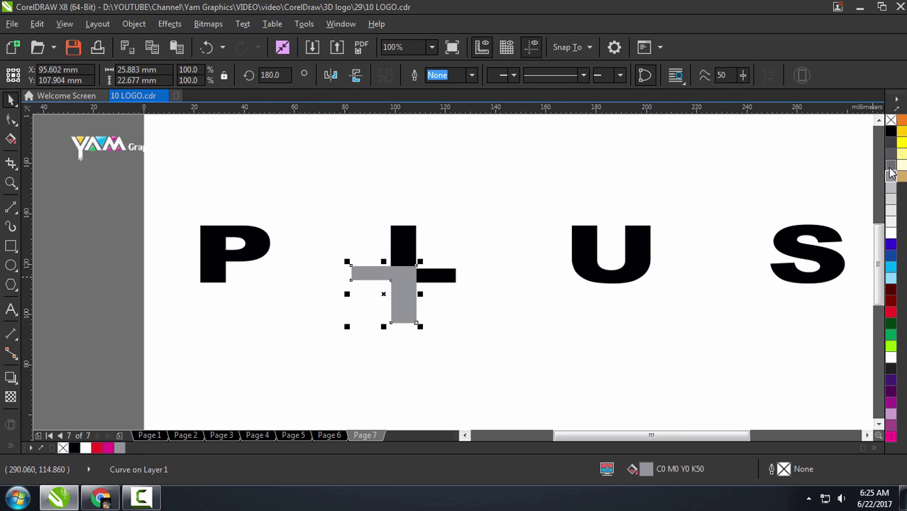
pyautogui.scroll(-4, 547, 339)
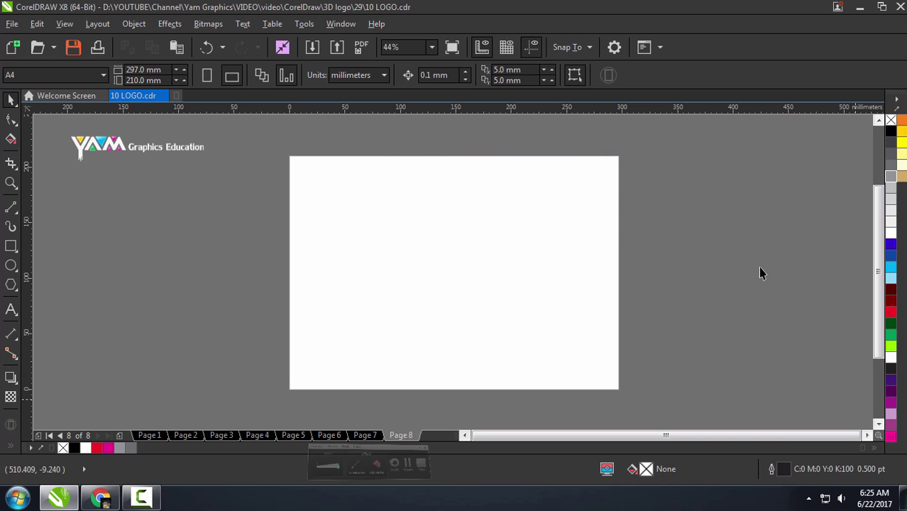
# Step: Type CHAIR on Page 8, enlarge it and centre it on the page
pyautogui.click(11, 309)
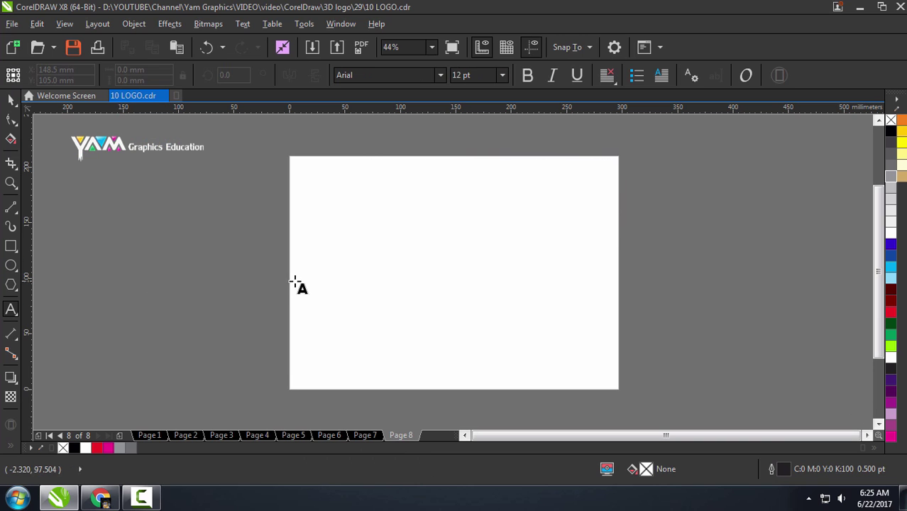
pyautogui.click(351, 264)
pyautogui.write('CHAIR')
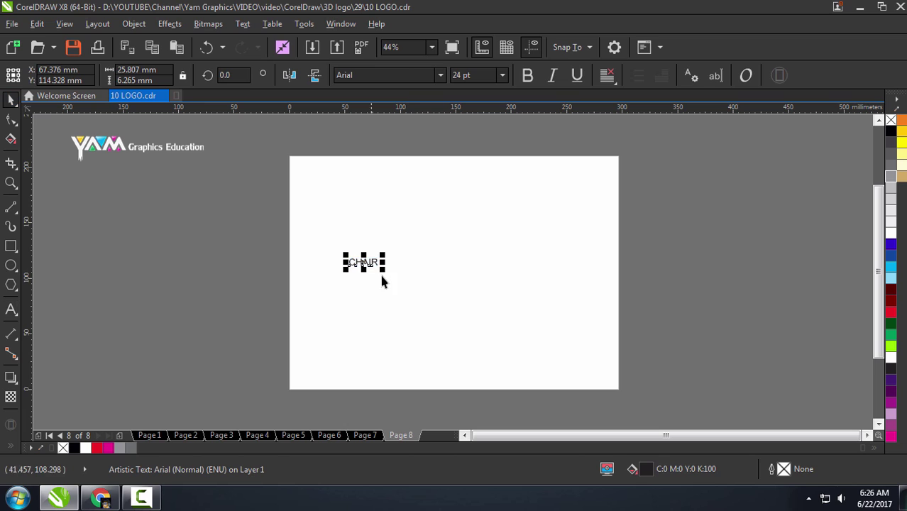
pyautogui.moveTo(383, 269); pyautogui.dragTo(520, 336)
pyautogui.press('p')
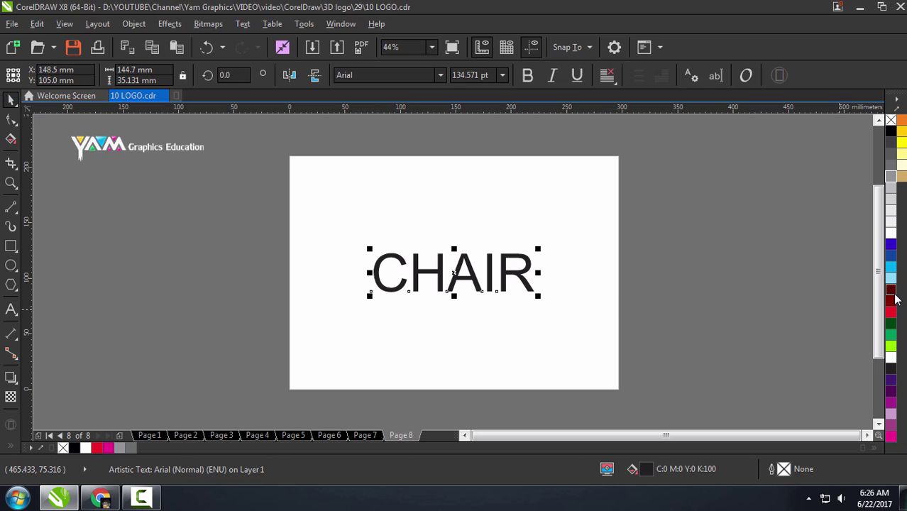
pyautogui.moveTo(537, 303); pyautogui.dragTo(610, 321)
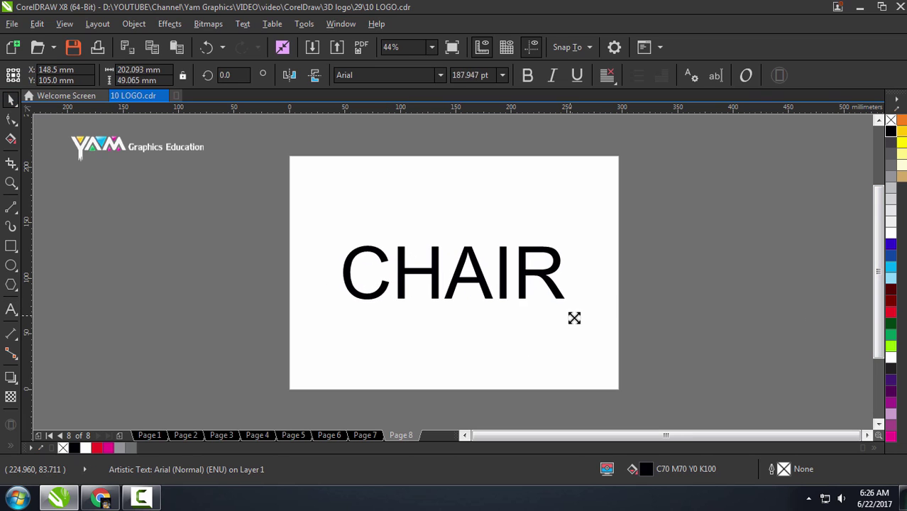
pyautogui.press('p')
# Step: Colour the letter H tan and convert CHAIR to curves
pyautogui.click(11, 310)
pyautogui.moveTo(441, 270); pyautogui.dragTo(394, 262)
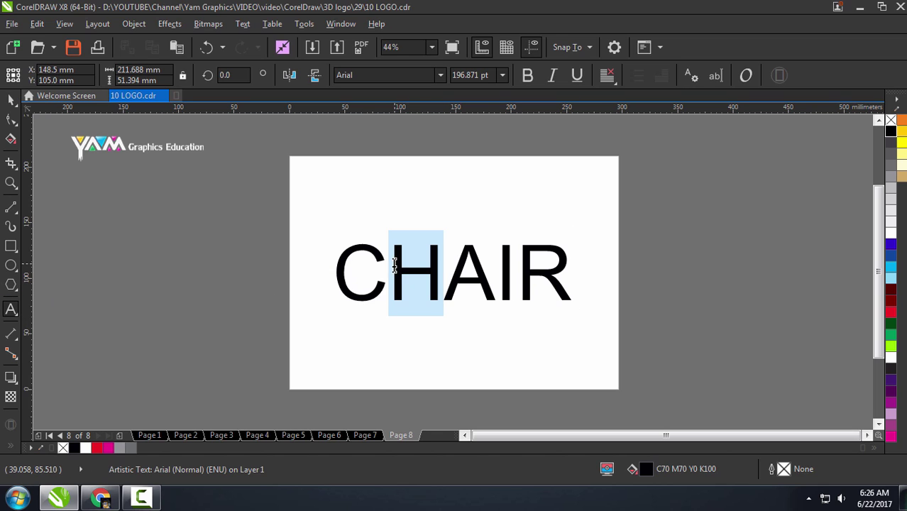
pyautogui.click(901, 177)
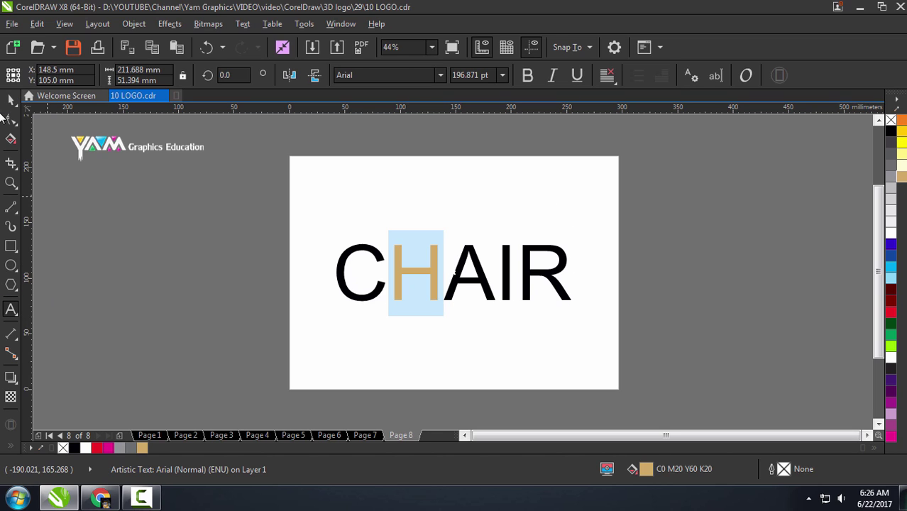
pyautogui.click(10, 99)
pyautogui.hotkey('shift', 'F2')
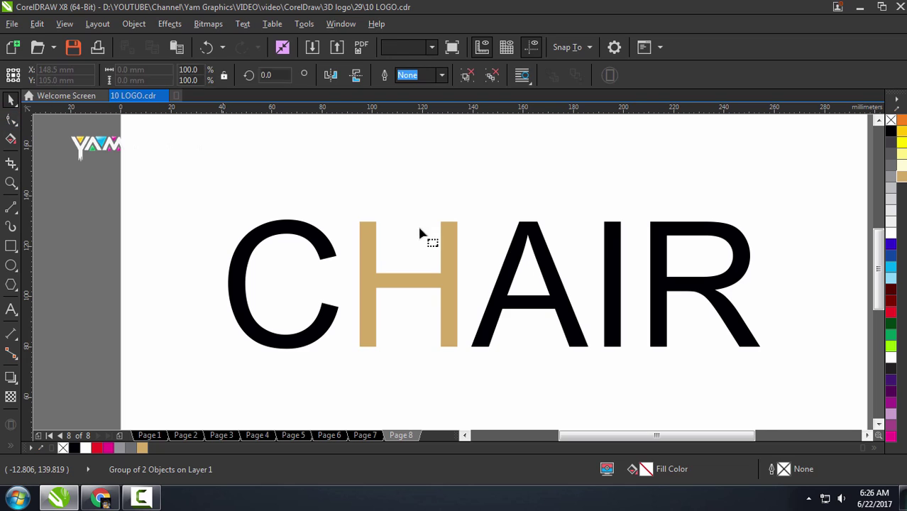
# Step: Drag the H's right stem top down to the crossbar to form a chair, then preview
pyautogui.click(454, 239)
pyautogui.press('F10')
pyautogui.scroll(2, 447, 250)
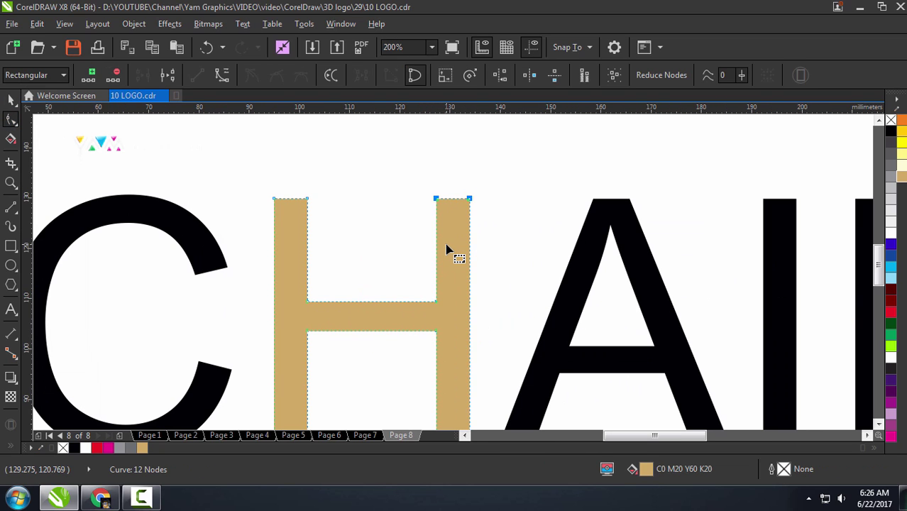
pyautogui.moveTo(468, 202); pyautogui.dragTo(457, 306)
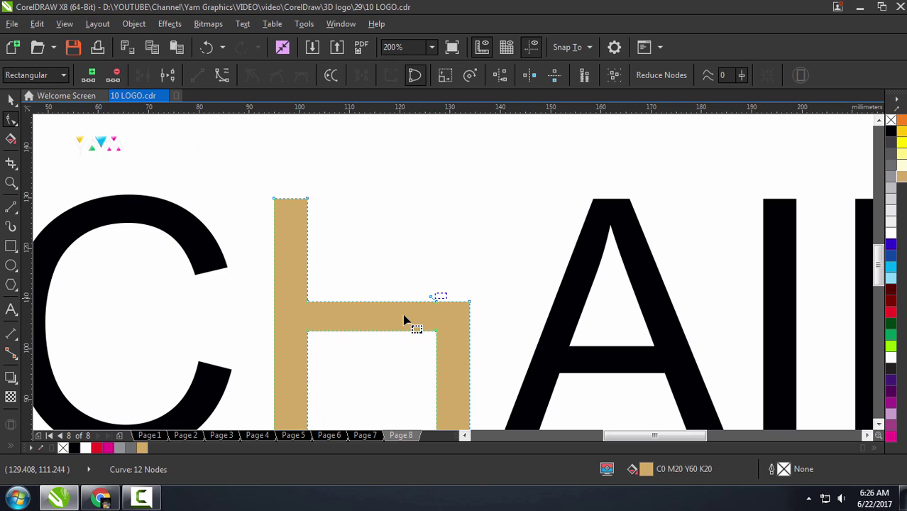
pyautogui.scroll(-2, 437, 294)
pyautogui.click(10, 102)
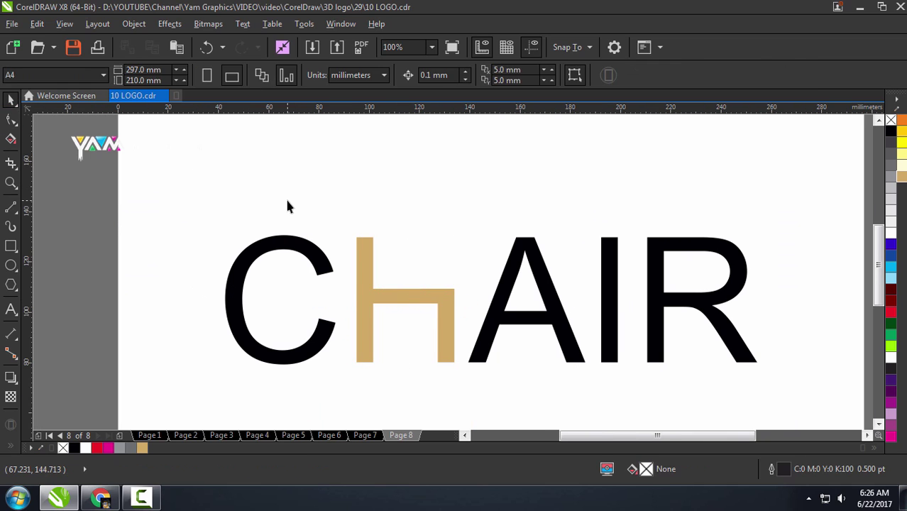
pyautogui.scroll(2, 288, 198)
pyautogui.press('F9')
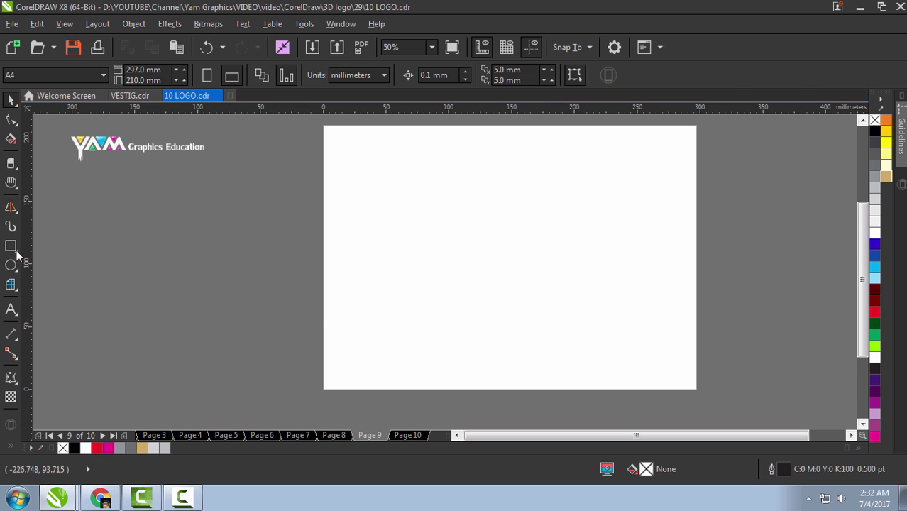
# Step: Cover Page 9 with a tan-filled page-sized rectangle
pyautogui.doubleClick(11, 246)
pyautogui.click(886, 176)
pyautogui.scroll(-2, 480, 251)
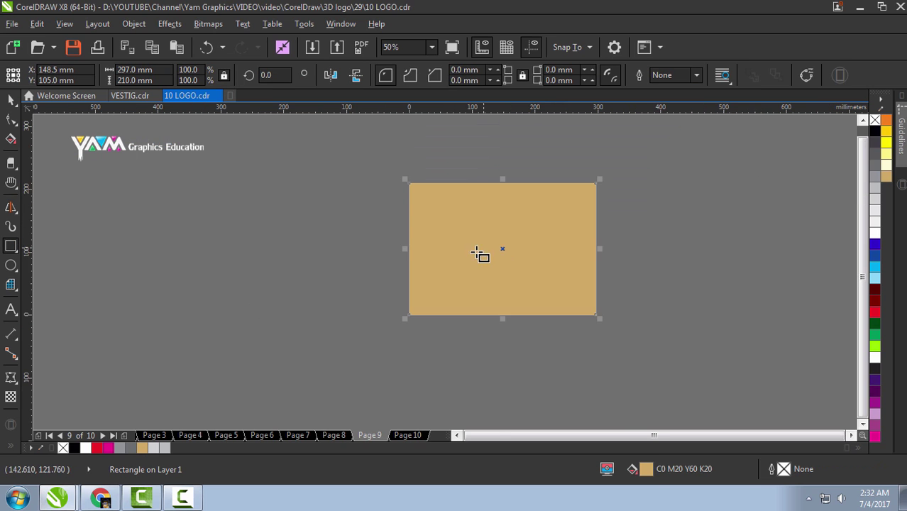
pyautogui.scroll(3, 142, 266)
# Step: Type BONES in uppercase on the tan background and stretch it larger and wider
pyautogui.press('F8')
pyautogui.click(274, 262)
pyautogui.write('pones')
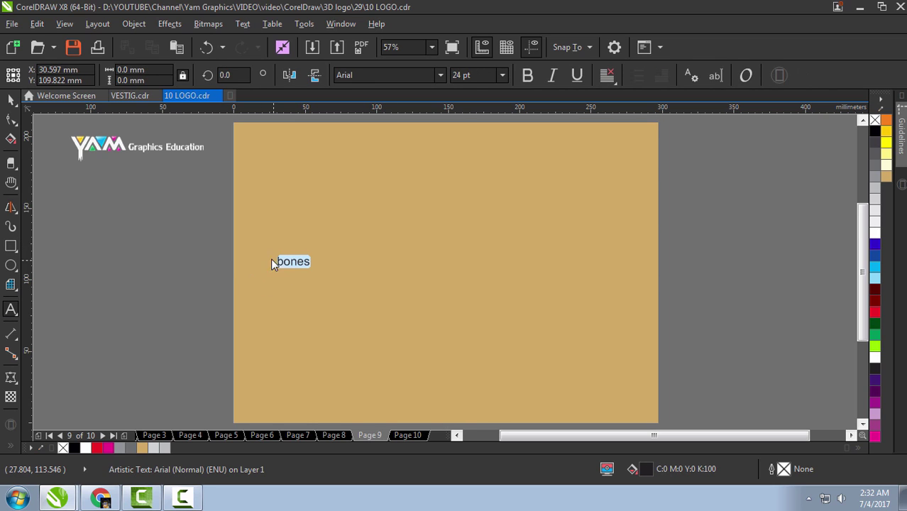
pyautogui.hotkey('shift', 'F3')
pyautogui.click(405, 294)
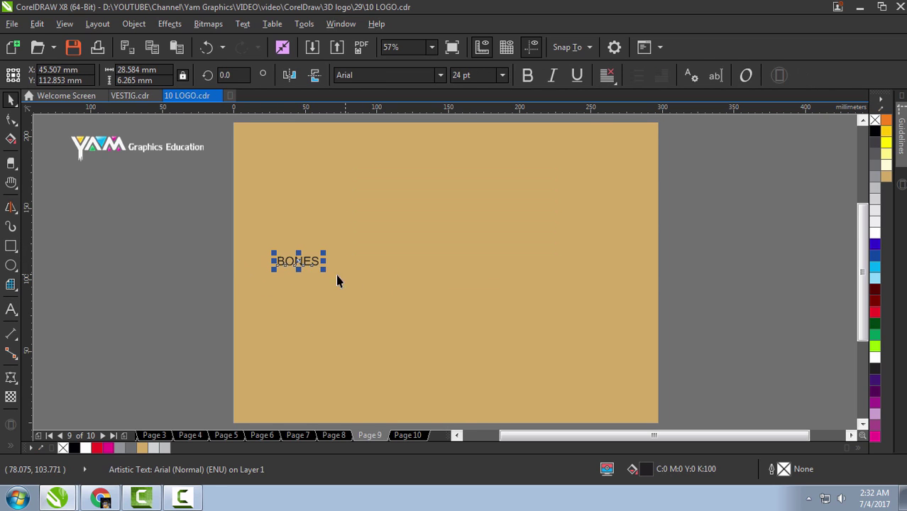
pyautogui.hotkey('ctrl', 'a')
pyautogui.click(426, 277)
pyautogui.moveTo(450, 293); pyautogui.dragTo(612, 305)
pyautogui.click(454, 273)
# Step: Set BONES in NSimSun, enlarge it across the page and fill it white
pyautogui.click(440, 74)
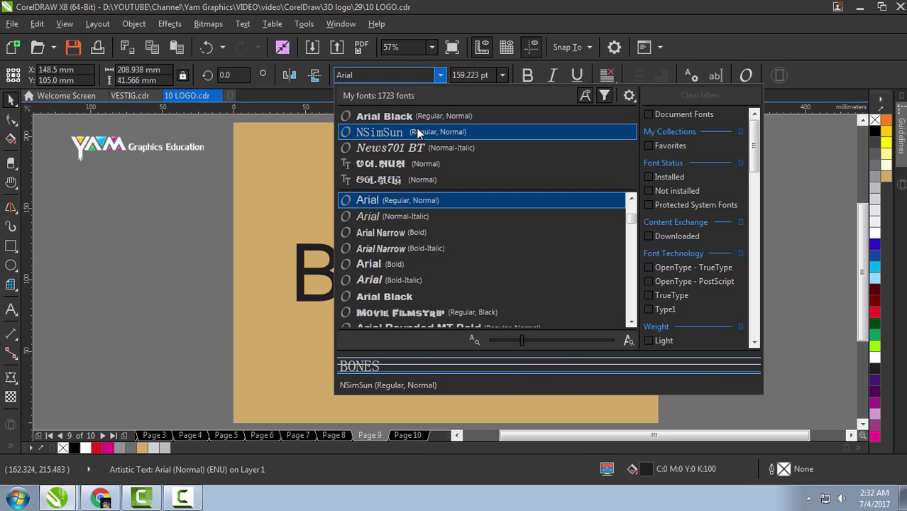
pyautogui.click(641, 238)
pyautogui.click(573, 302)
pyautogui.moveTo(574, 304); pyautogui.dragTo(603, 310)
pyautogui.click(497, 273)
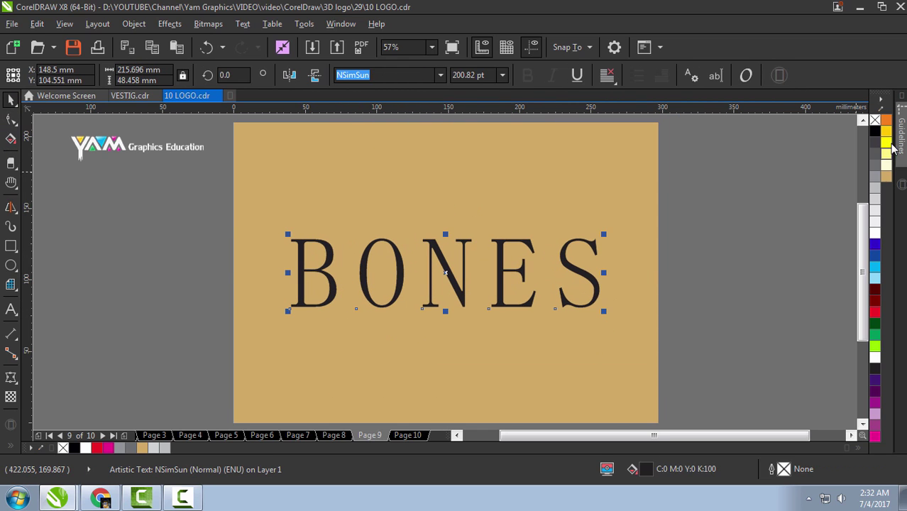
pyautogui.click(874, 233)
# Step: Duplicate BONES as a narrower black Arial Black copy laid over the original
pyautogui.moveTo(506, 269); pyautogui.dragTo(506, 349)
pyautogui.click(440, 75)
pyautogui.click(435, 159)
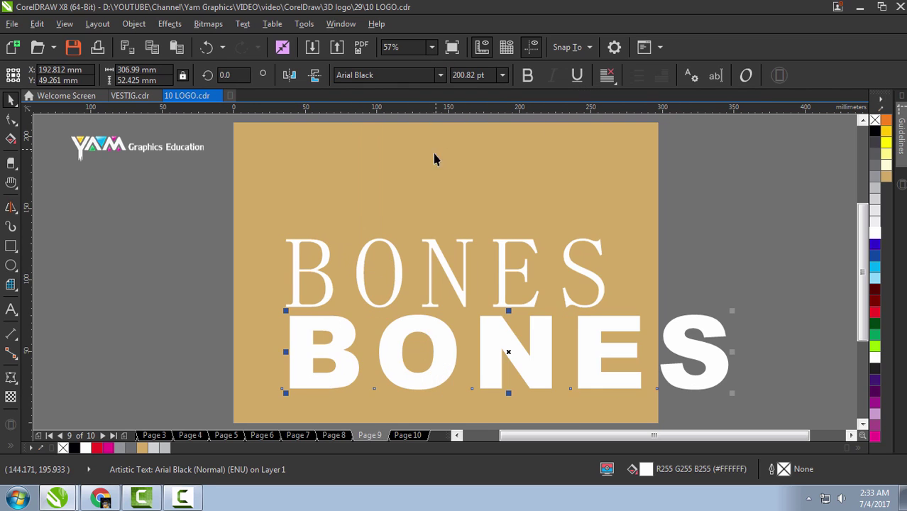
pyautogui.moveTo(431, 350); pyautogui.dragTo(430, 282)
pyautogui.moveTo(722, 271); pyautogui.dragTo(613, 304)
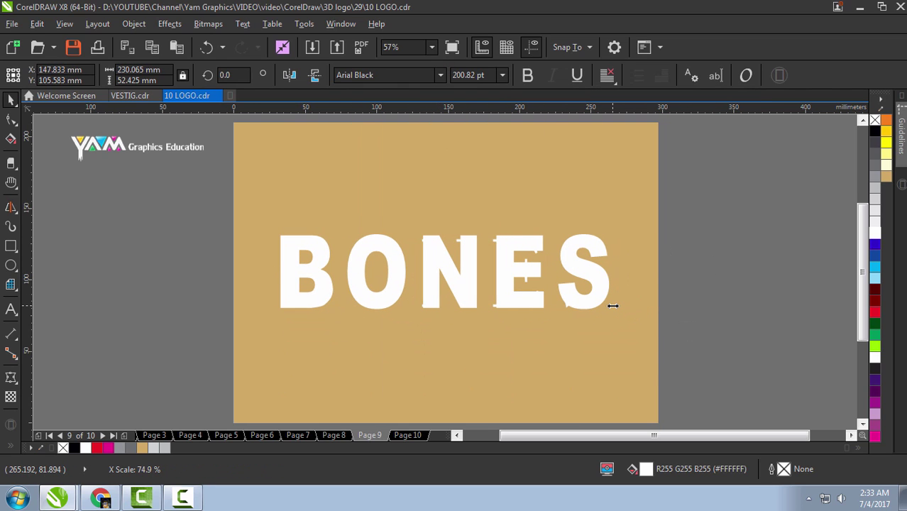
pyautogui.click(872, 134)
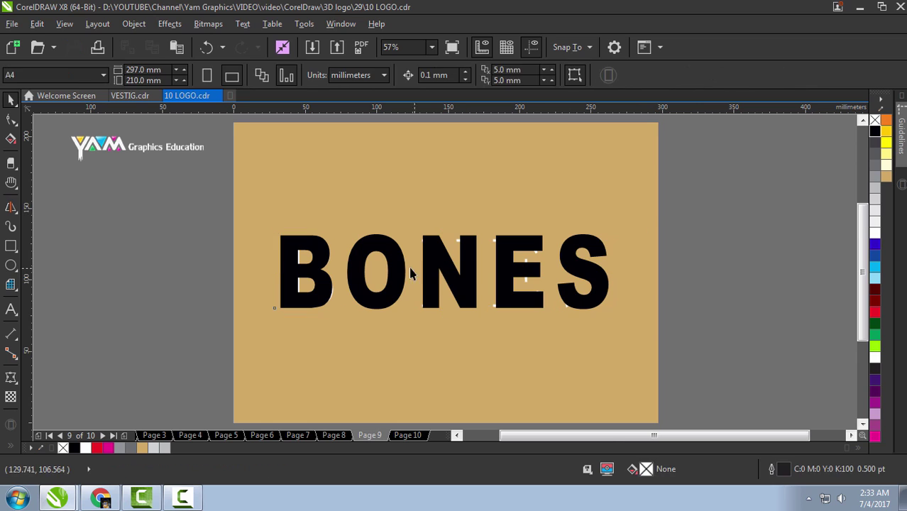
# Step: Convert the black BONES to curves and cut a rectangle from the B's lower left
pyautogui.scroll(3, 277, 278)
pyautogui.scroll(-2, 295, 280)
pyautogui.moveTo(666, 276); pyautogui.dragTo(660, 276)
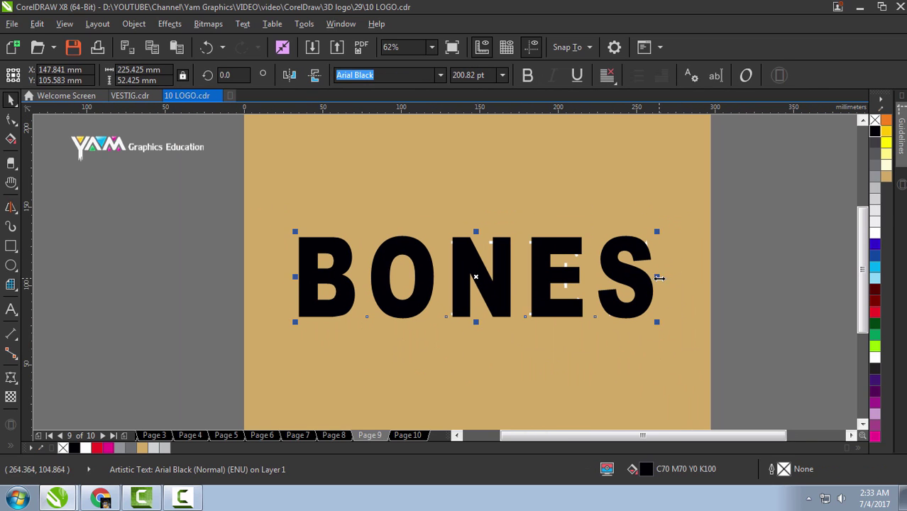
pyautogui.click(360, 284)
pyautogui.click(344, 255)
pyautogui.scroll(2, 344, 255)
pyautogui.hotkey('ctrl', 'q')
pyautogui.click(11, 245)
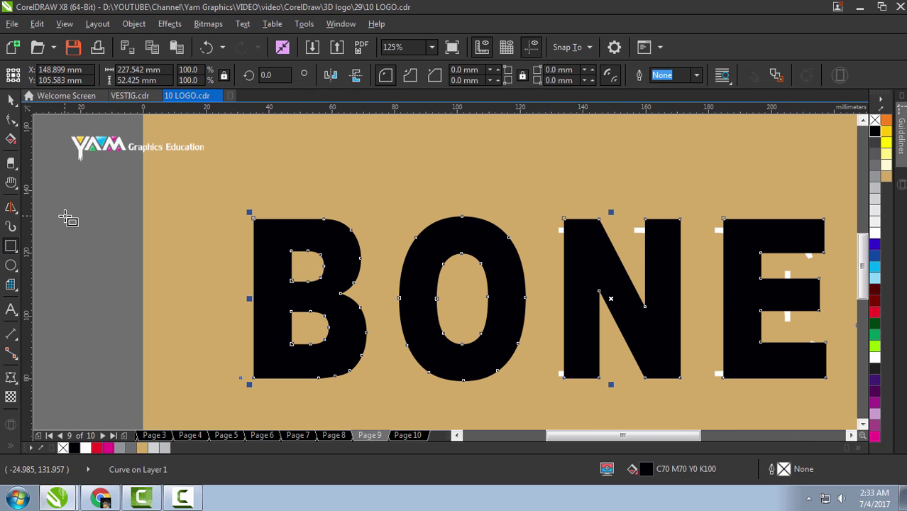
pyautogui.moveTo(239, 314); pyautogui.dragTo(320, 396)
pyautogui.keyDown('shift'); pyautogui.click(297, 298); pyautogui.keyUp('shift')
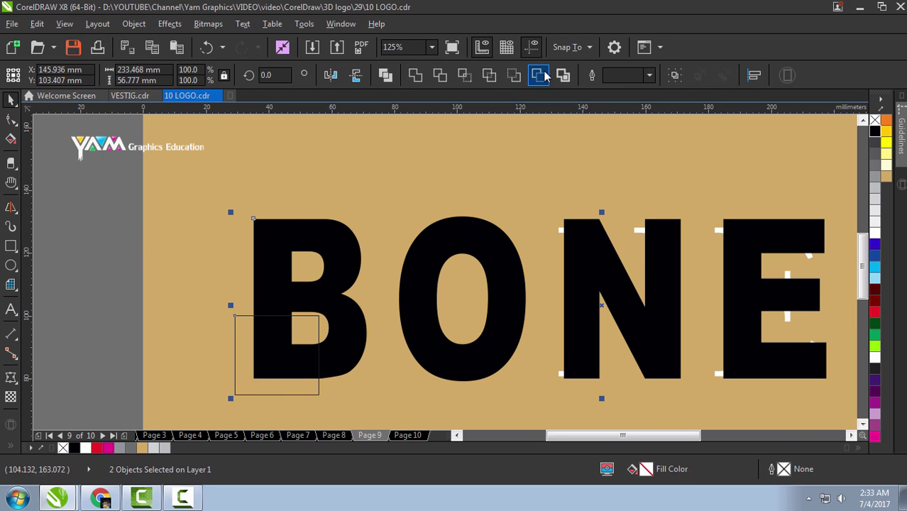
# Step: Cut the top of the O away with a rectangle
pyautogui.scroll(-2, 345, 268)
pyautogui.click(346, 267)
pyautogui.moveTo(343, 199); pyautogui.dragTo(421, 248)
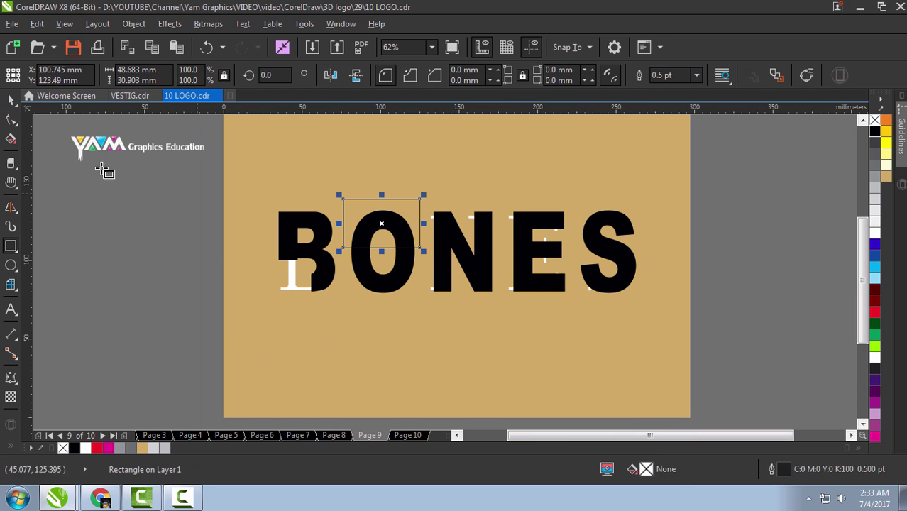
pyautogui.scroll(2, 395, 248)
pyautogui.keyDown('shift'); pyautogui.click(395, 249); pyautogui.keyUp('shift')
# Step: Cut rectangles out of the top of the N's right stem and its lower left
pyautogui.press('F6')
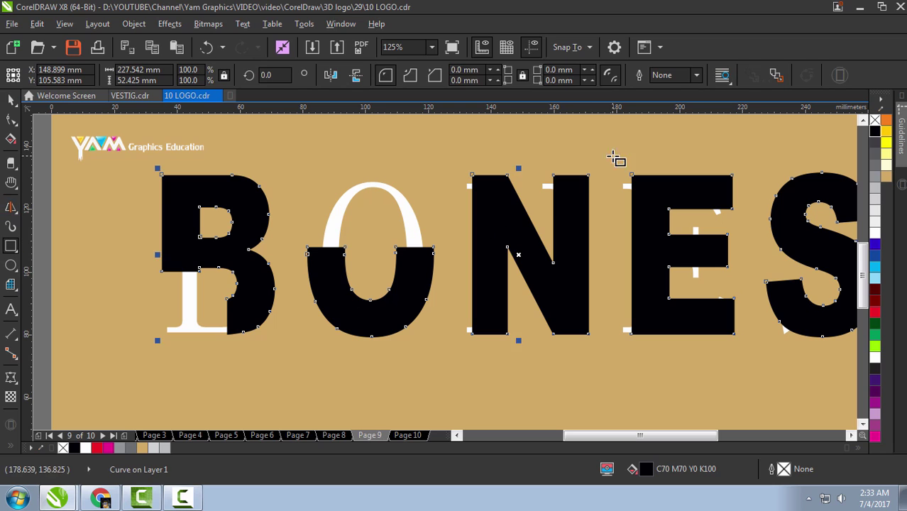
pyautogui.moveTo(611, 157); pyautogui.dragTo(547, 248)
pyautogui.press('space')
pyautogui.keyDown('shift'); pyautogui.click(262, 195); pyautogui.keyUp('shift')
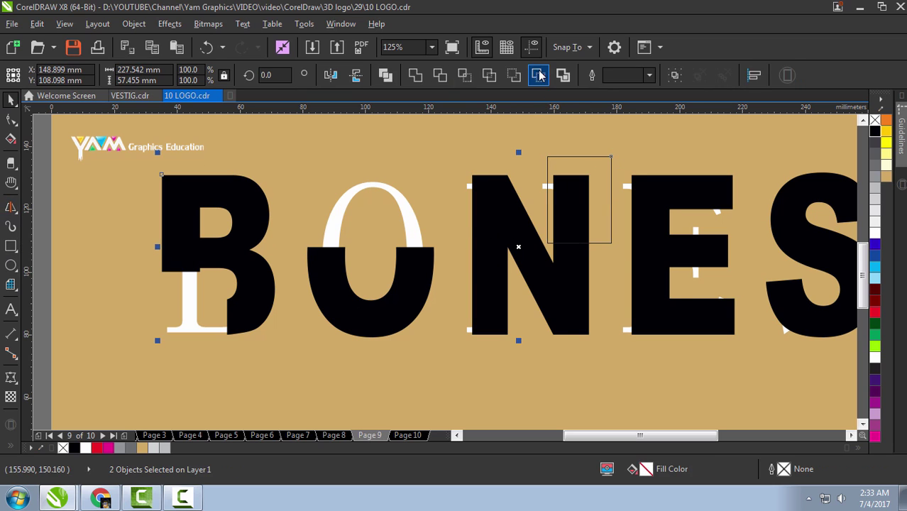
pyautogui.click(534, 75)
pyautogui.click(11, 119)
pyautogui.moveTo(454, 307); pyautogui.dragTo(525, 351)
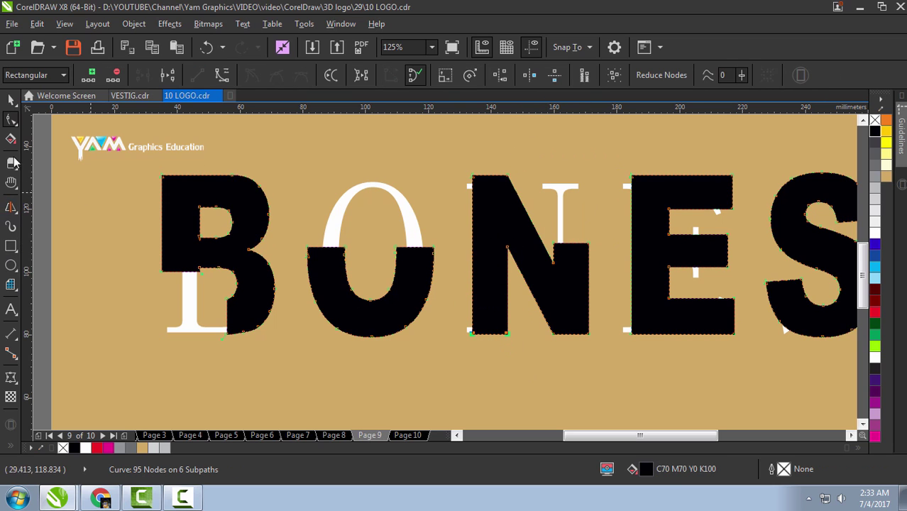
pyautogui.click(10, 246)
pyautogui.moveTo(442, 361)
pyautogui.mouseDown()
pyautogui.moveTo(522, 290)
pyautogui.moveTo(515, 269)
pyautogui.mouseUp()
pyautogui.press('space')
pyautogui.keyDown('shift'); pyautogui.click(263, 195); pyautogui.keyUp('shift')
pyautogui.click(535, 74)
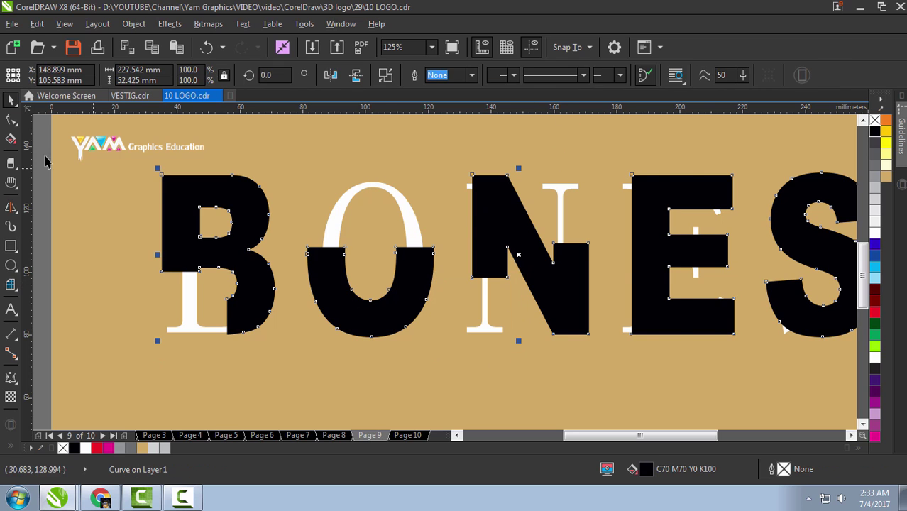
# Step: Cut two rectangles out of the E's upper right and upper left
pyautogui.press('F10')
pyautogui.scroll(-1, 603, 358)
pyautogui.scroll(1, 461, 263)
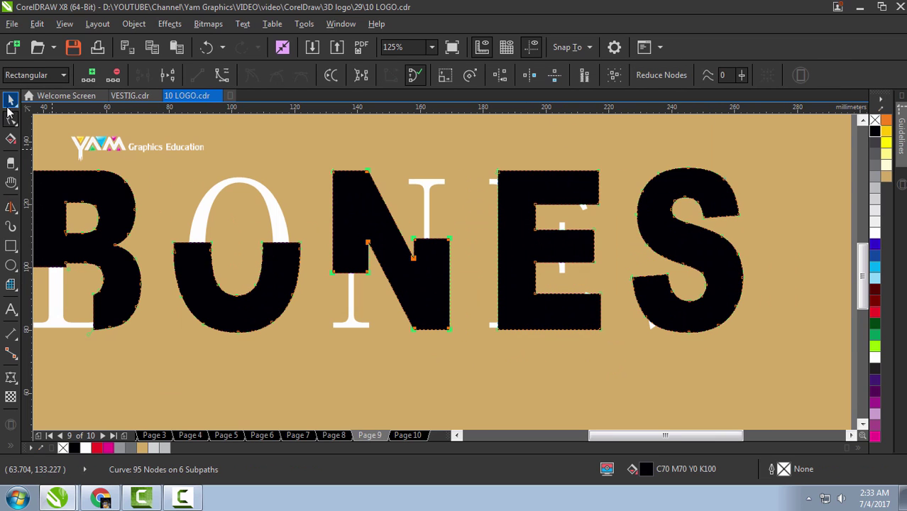
pyautogui.click(10, 100)
pyautogui.click(11, 247)
pyautogui.moveTo(616, 156); pyautogui.dragTo(546, 284)
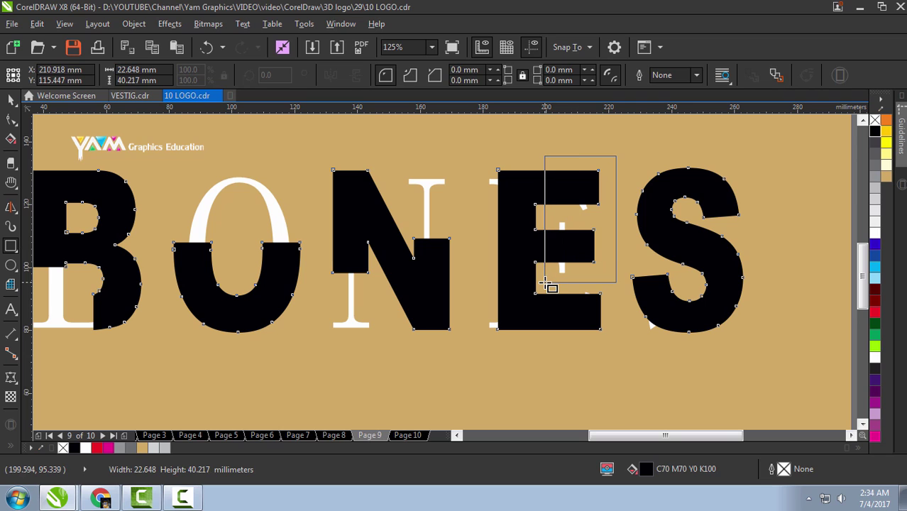
pyautogui.moveTo(469, 148); pyautogui.dragTo(565, 222)
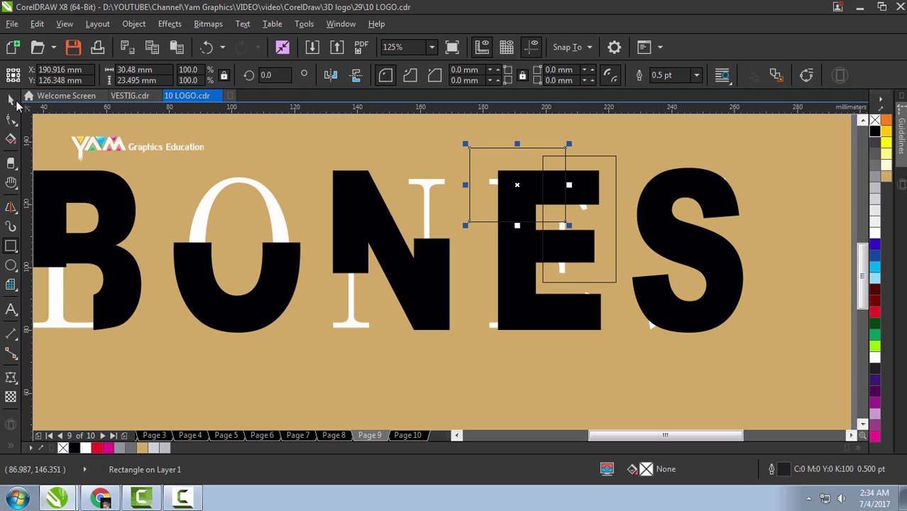
pyautogui.press('space')
pyautogui.keyDown('shift'); pyautogui.click(537, 314); pyautogui.keyUp('shift')
pyautogui.click(537, 75)
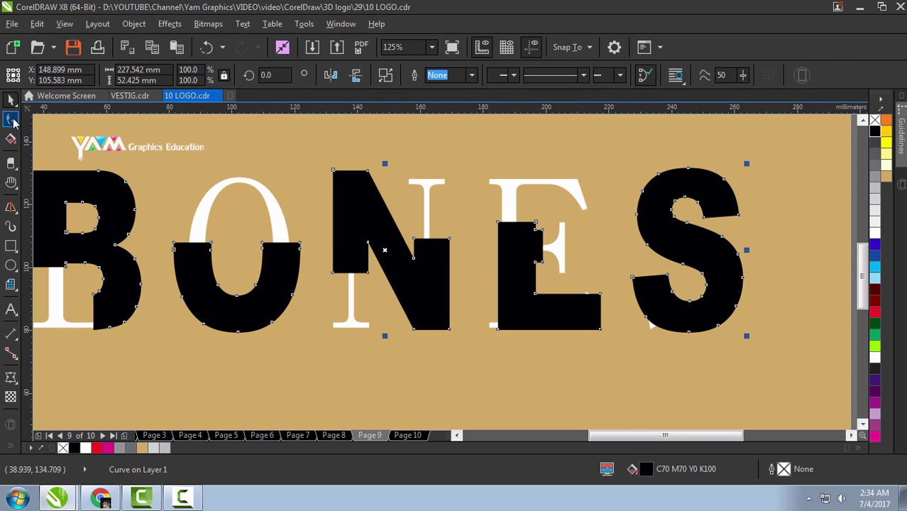
# Step: Cut the top right of the S away with a rectangle
pyautogui.click(11, 120)
pyautogui.click(488, 325)
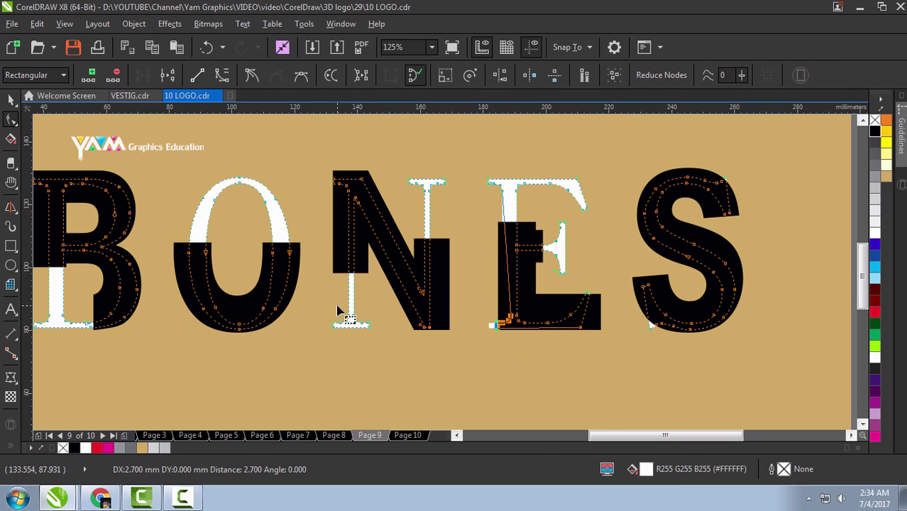
pyautogui.click(425, 298)
pyautogui.press('F6')
pyautogui.moveTo(764, 162); pyautogui.dragTo(681, 225)
pyautogui.keyDown('shift'); pyautogui.click(673, 246); pyautogui.keyUp('shift')
# Step: Zoom in on the finished BONES logo and preview it full screen
pyautogui.click(653, 331)
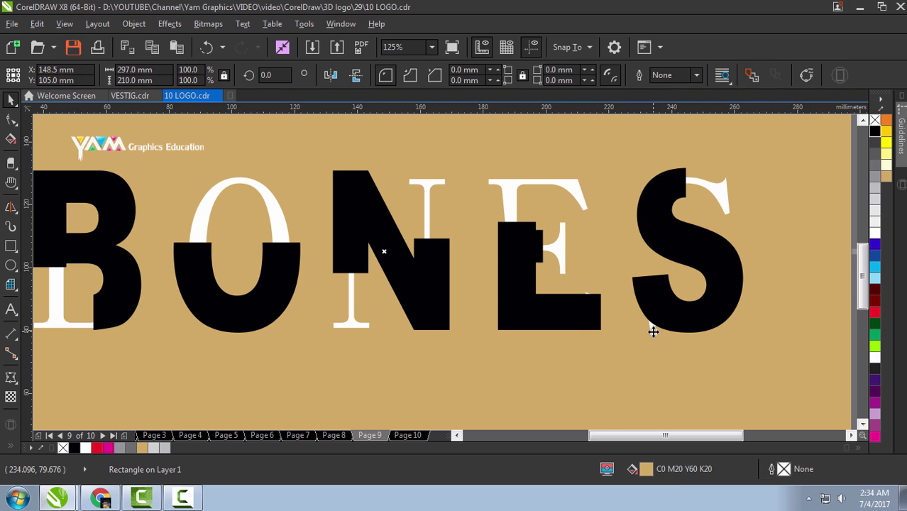
pyautogui.click(674, 323)
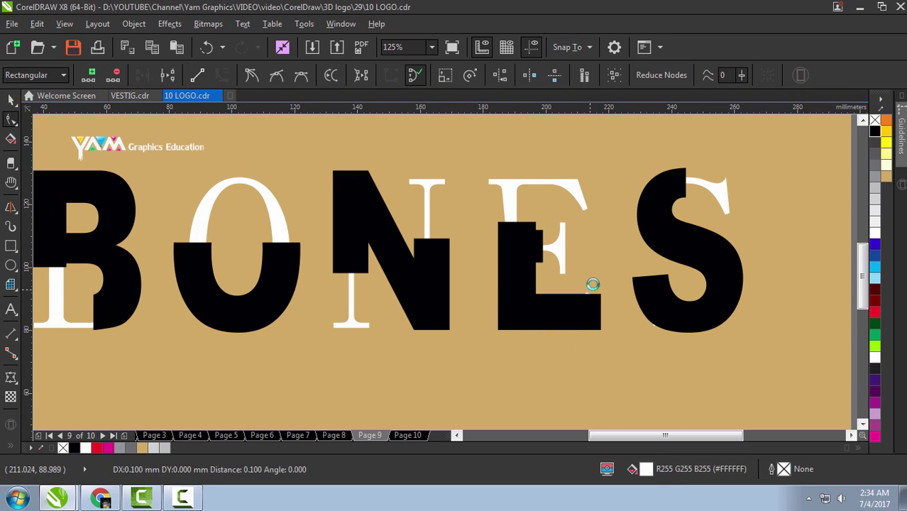
pyautogui.press('F3')
pyautogui.press('z')
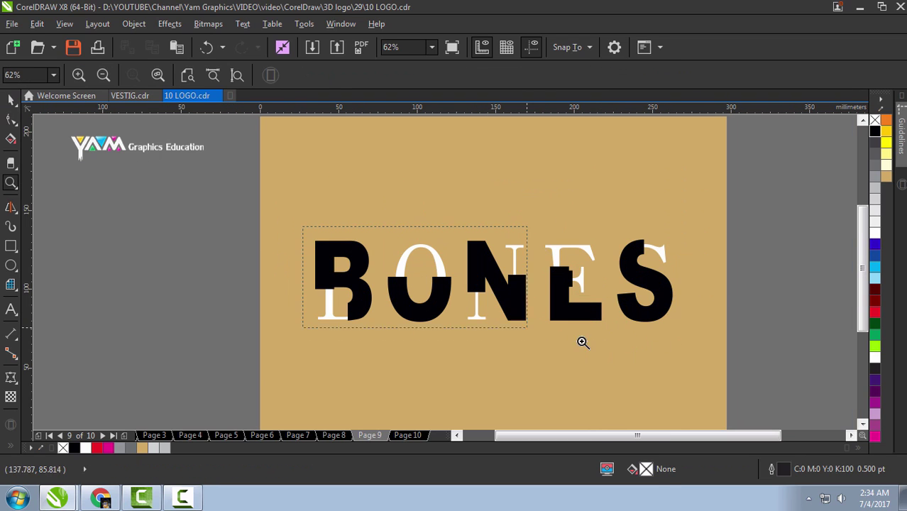
pyautogui.moveTo(304, 227); pyautogui.dragTo(585, 333)
pyautogui.press('F9')
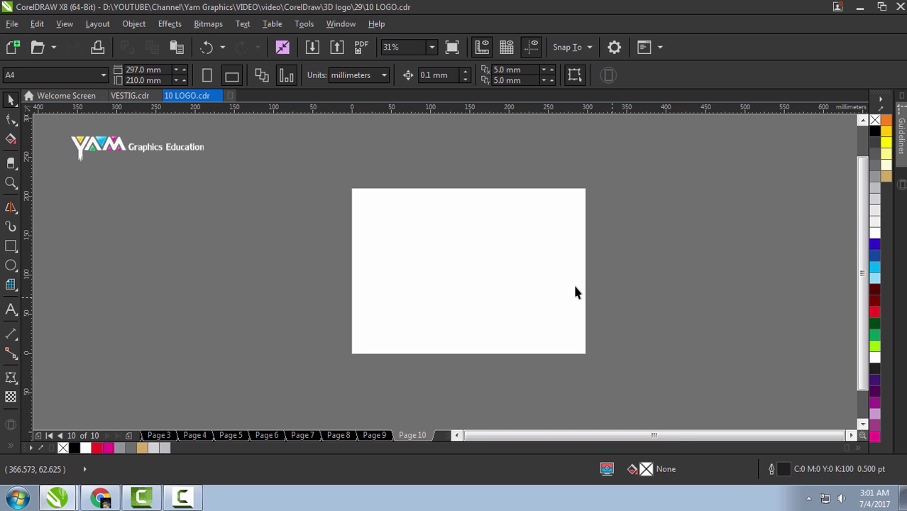
# Step: Type vomit on Page 10, change it to Title Case, and enlarge it to about 186 pt
pyautogui.press('F8')
pyautogui.click(263, 227)
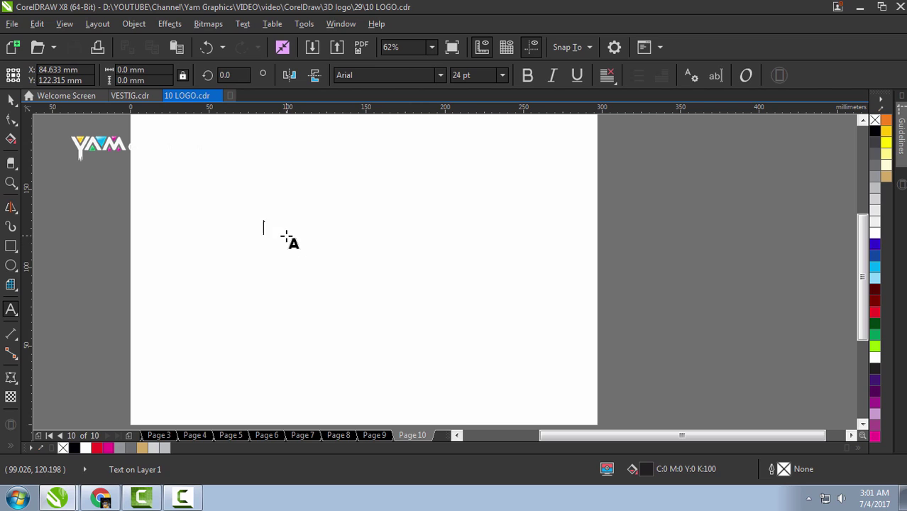
pyautogui.write('vomit')
pyautogui.hotkey('ctrl', 'a')
pyautogui.hotkey('shift', 'F3')
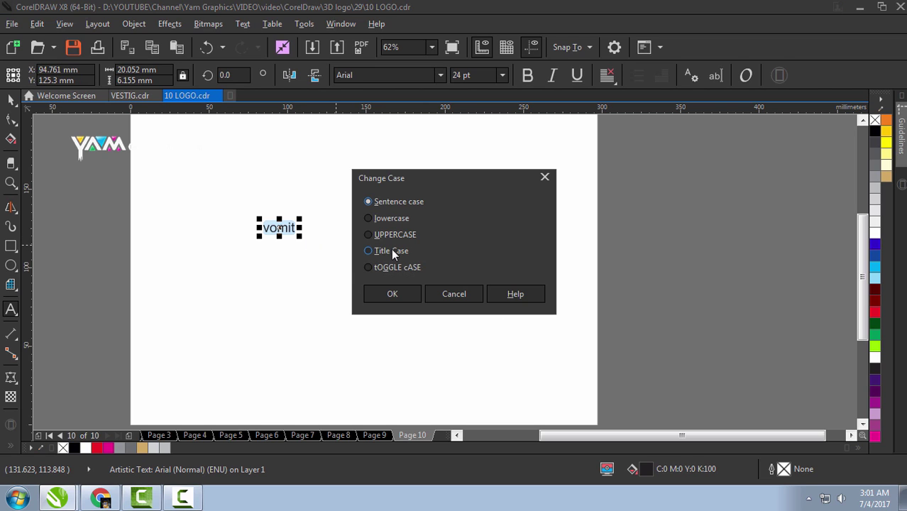
pyautogui.click(394, 291)
pyautogui.moveTo(304, 239); pyautogui.dragTo(542, 297)
# Step: Make the V bold and rotate it so its opening points left
pyautogui.moveTo(478, 290); pyautogui.dragTo(465, 284)
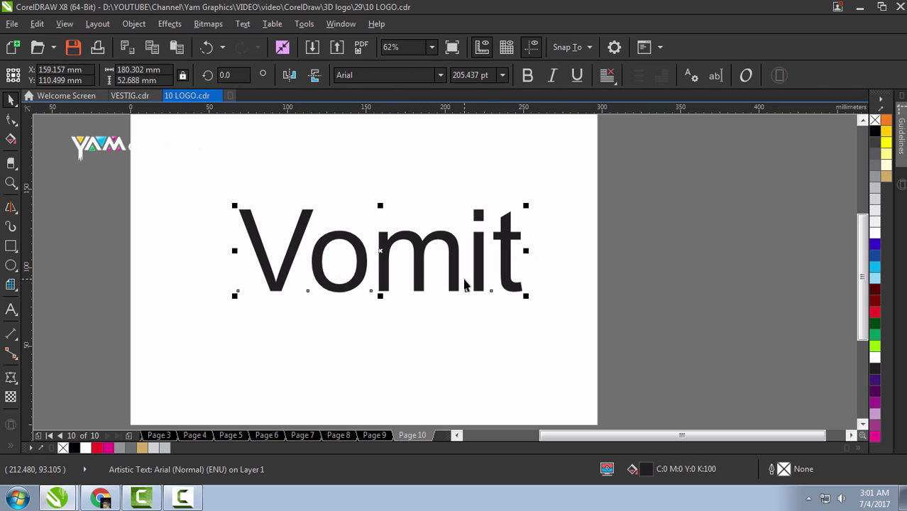
pyautogui.click(441, 76)
pyautogui.click(529, 76)
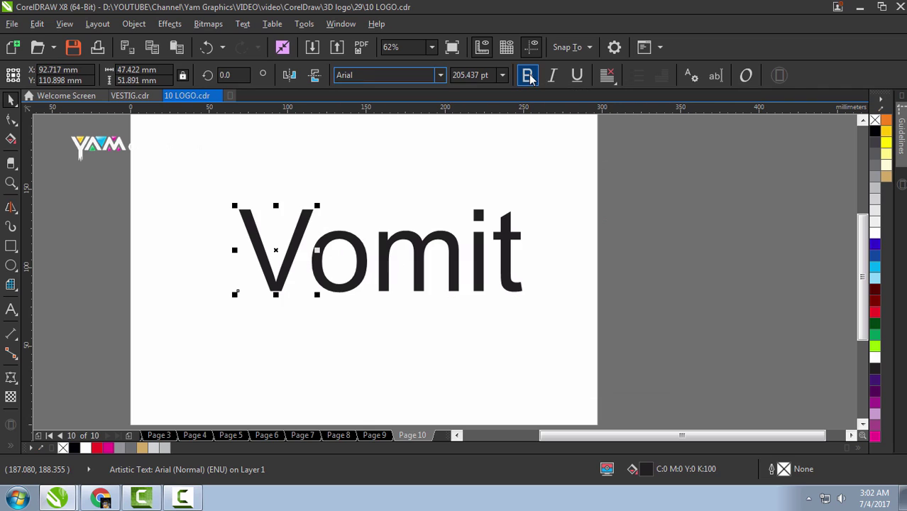
pyautogui.click(234, 75)
pyautogui.write('90')
pyautogui.click(275, 250)
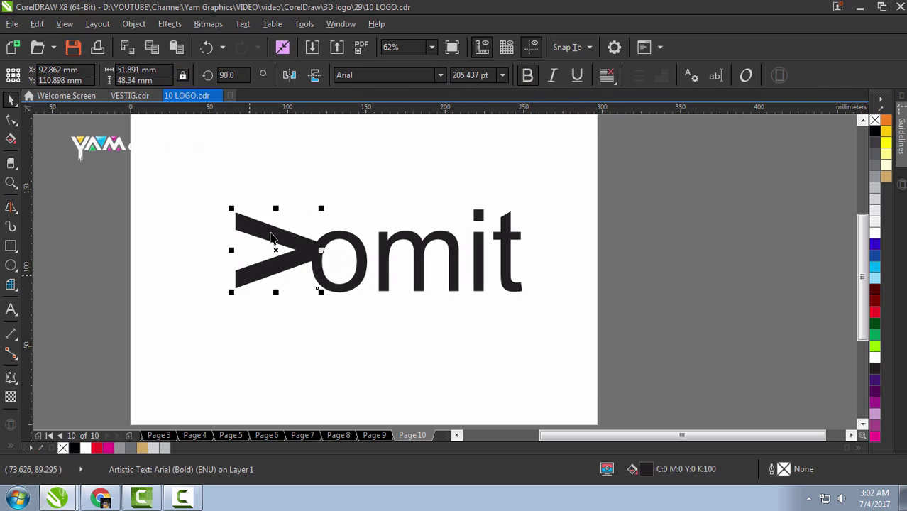
pyautogui.hotkey('ctrl', 'z')
pyautogui.moveTo(323, 205); pyautogui.dragTo(314, 310)
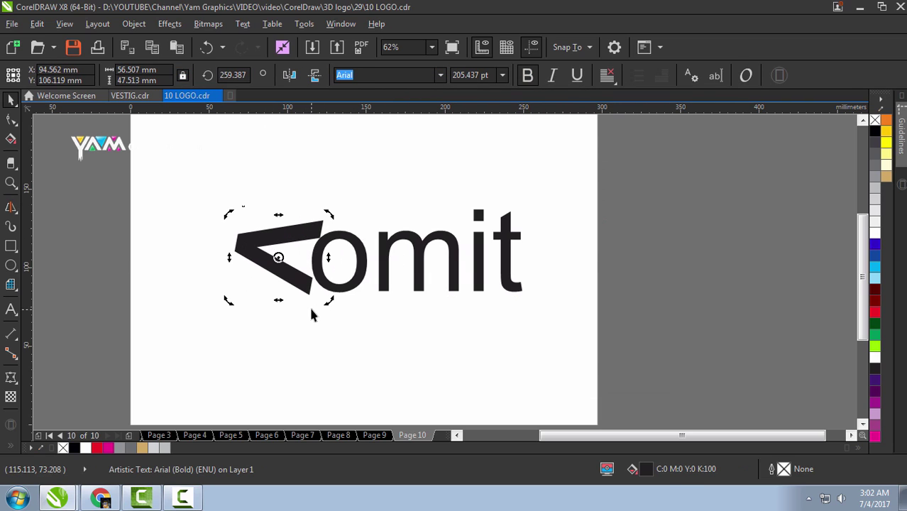
pyautogui.scroll(-1, 313, 263)
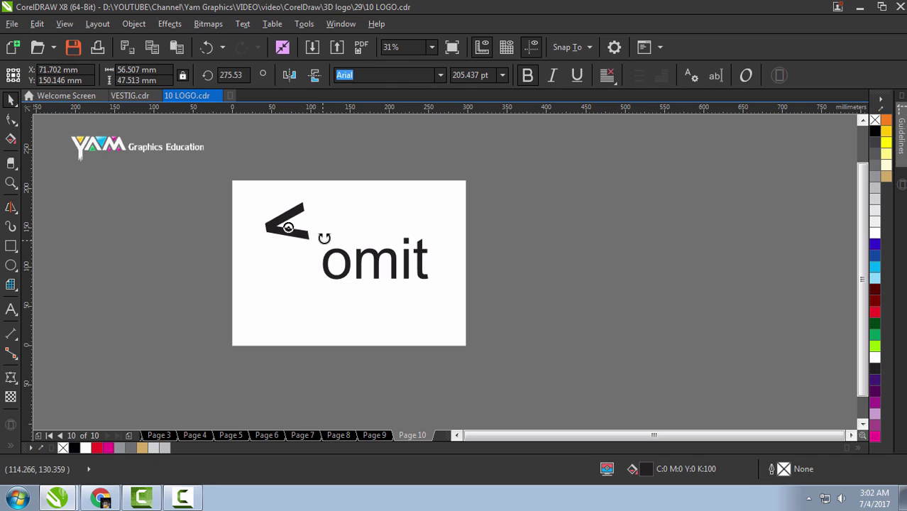
pyautogui.moveTo(301, 247)
pyautogui.mouseDown()
pyautogui.moveTo(243, 245)
pyautogui.moveTo(230, 257)
pyautogui.mouseUp()
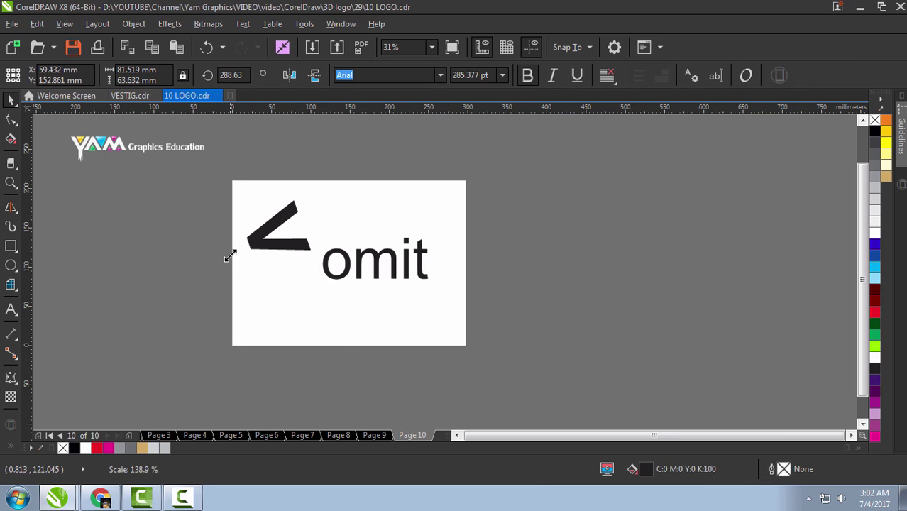
# Step: Shrink the o, break mit into letters, and place the o, m and i beside the V
pyautogui.moveTo(348, 279); pyautogui.dragTo(323, 249)
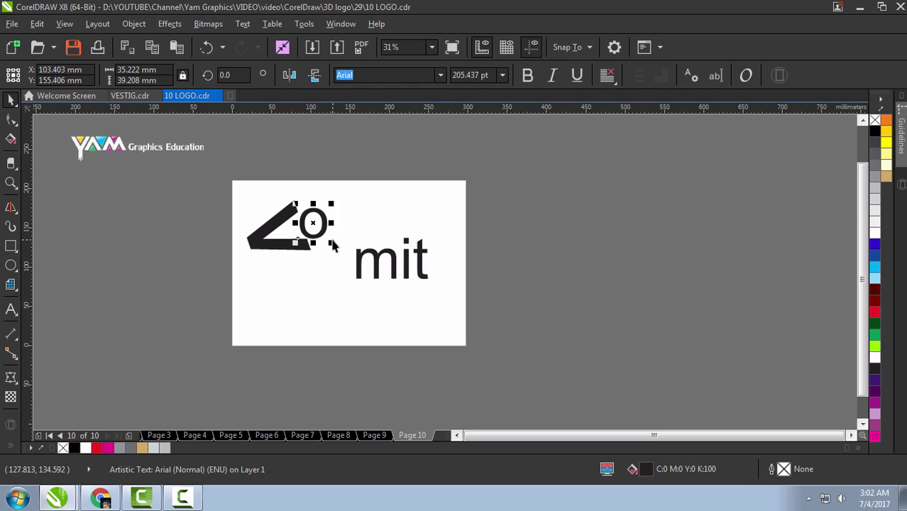
pyautogui.moveTo(331, 240); pyautogui.dragTo(322, 238)
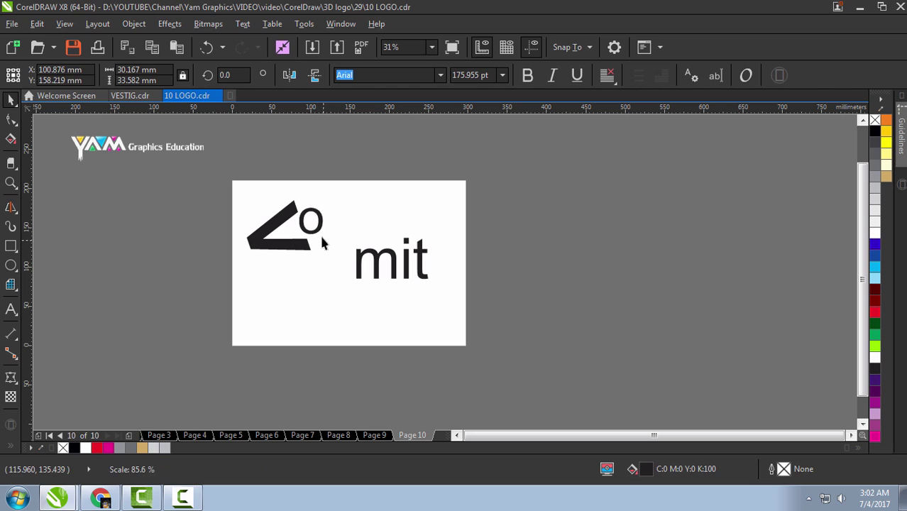
pyautogui.click(376, 261)
pyautogui.moveTo(536, 217); pyautogui.dragTo(338, 284)
pyautogui.moveTo(429, 284); pyautogui.dragTo(475, 264)
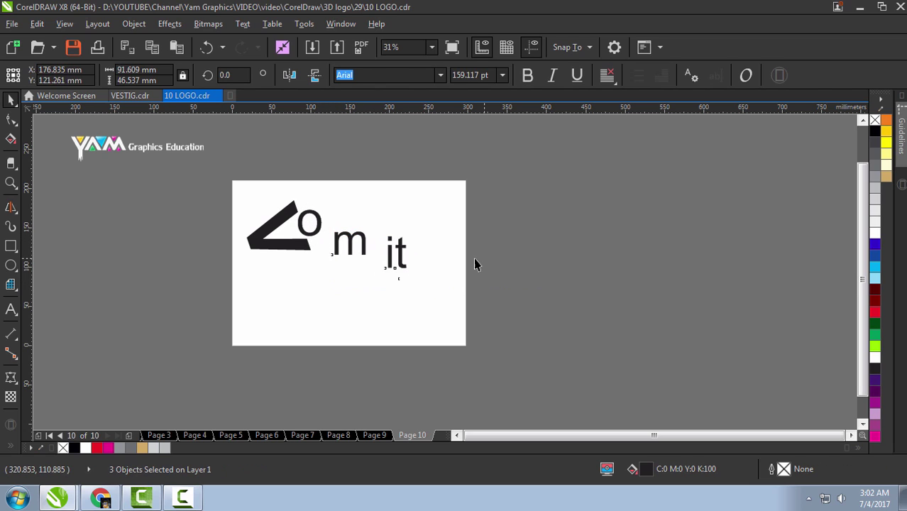
pyautogui.moveTo(353, 249)
pyautogui.mouseDown()
pyautogui.moveTo(349, 241)
pyautogui.moveTo(347, 261)
pyautogui.moveTo(339, 246)
pyautogui.mouseUp()
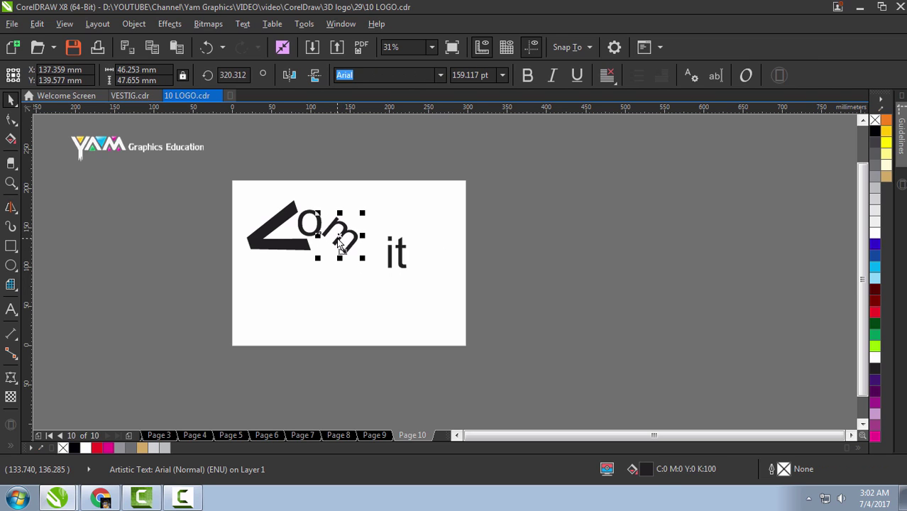
pyautogui.moveTo(392, 255); pyautogui.dragTo(364, 256)
# Step: Tilt the i, move the t down-left along the curve, then scale the whole VOMIT logo
pyautogui.click(364, 254)
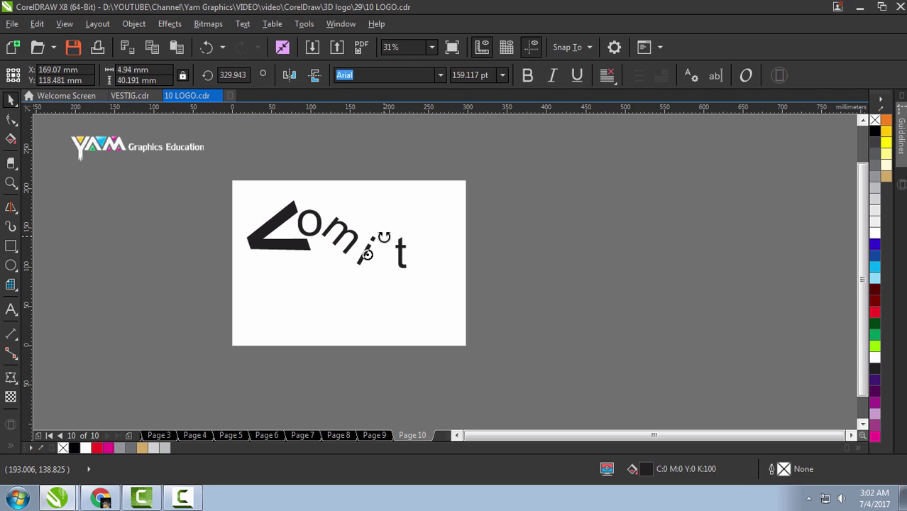
pyautogui.moveTo(367, 254)
pyautogui.mouseDown()
pyautogui.moveTo(366, 269)
pyautogui.moveTo(354, 248)
pyautogui.mouseUp()
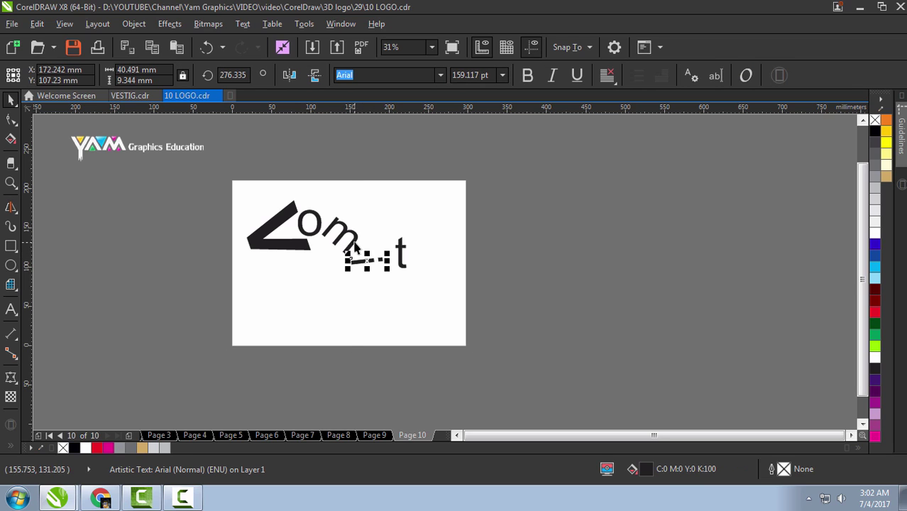
pyautogui.moveTo(401, 266); pyautogui.dragTo(383, 301)
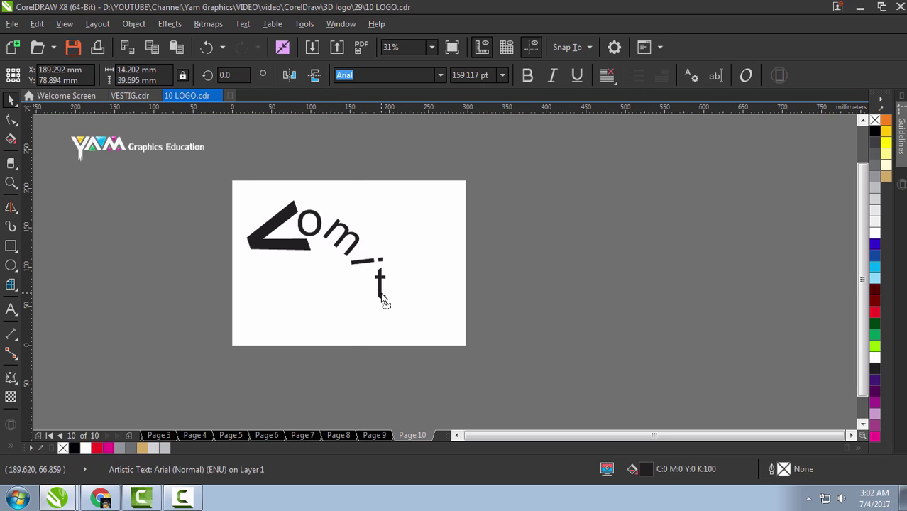
pyautogui.click(417, 260)
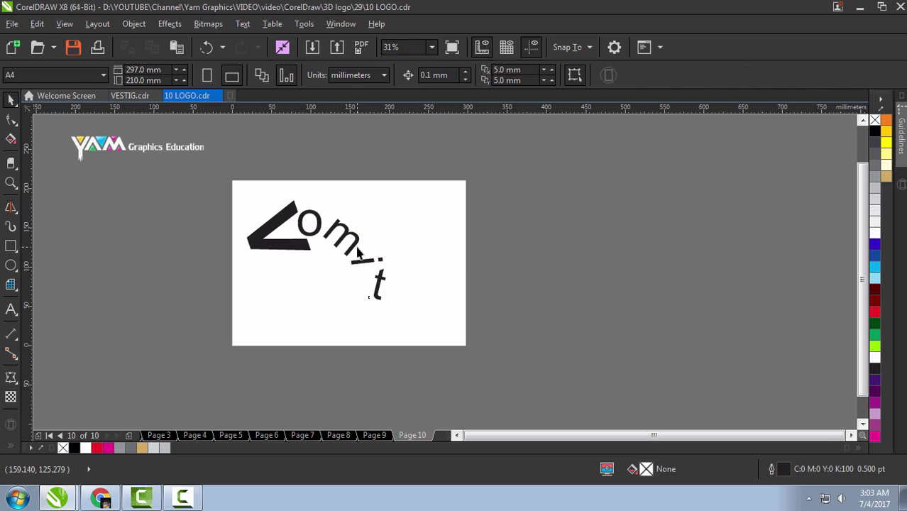
pyautogui.hotkey('ctrl', 'a')
pyautogui.click(526, 180)
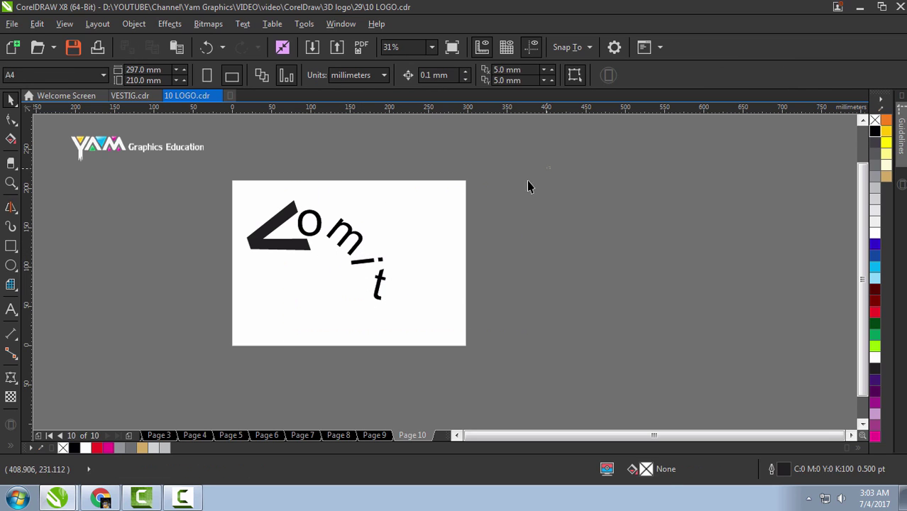
pyautogui.hotkey('ctrl', 'a')
pyautogui.moveTo(388, 305); pyautogui.dragTo(449, 334)
# Step: Create the word RADIO in uppercase on page 11 and enlarge it across the page
pyautogui.press('F9')
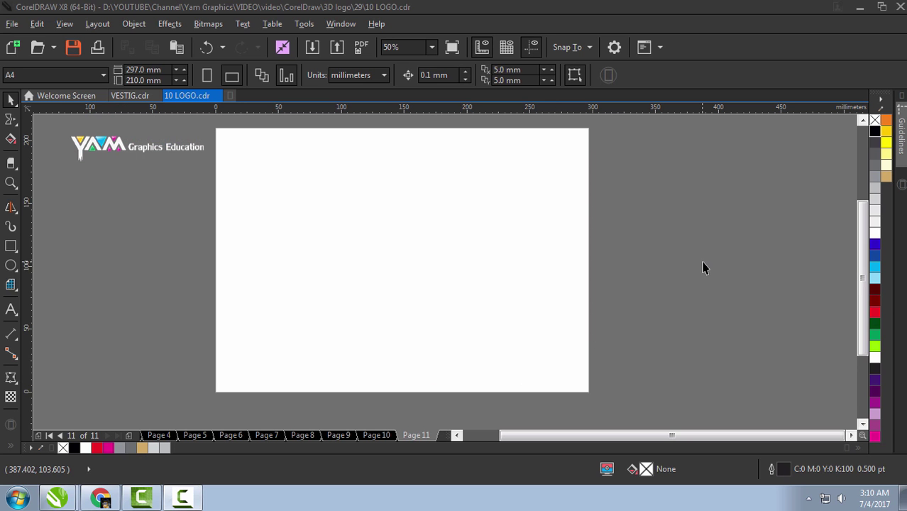
pyautogui.click(11, 309)
pyautogui.write('radio')
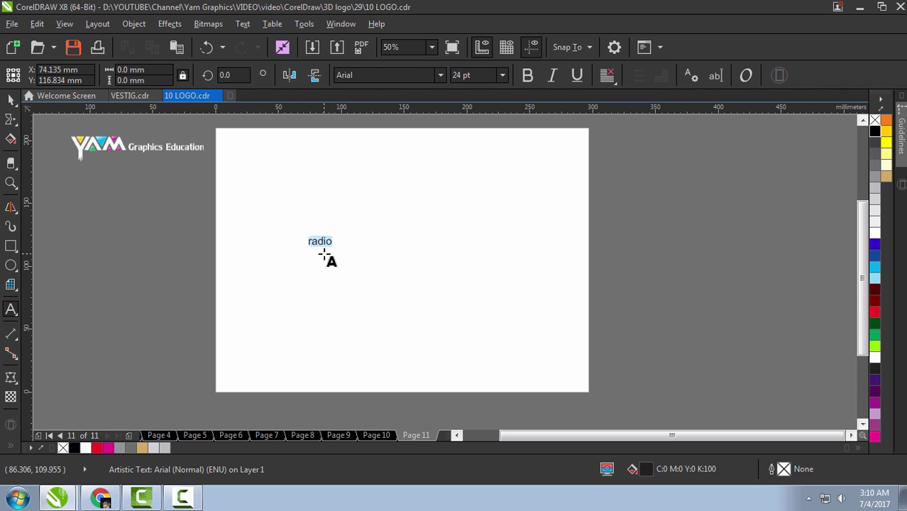
pyautogui.hotkey('shift', 'F3')
pyautogui.click(366, 233)
pyautogui.click(390, 293)
pyautogui.hotkey('ctrl', 'space')
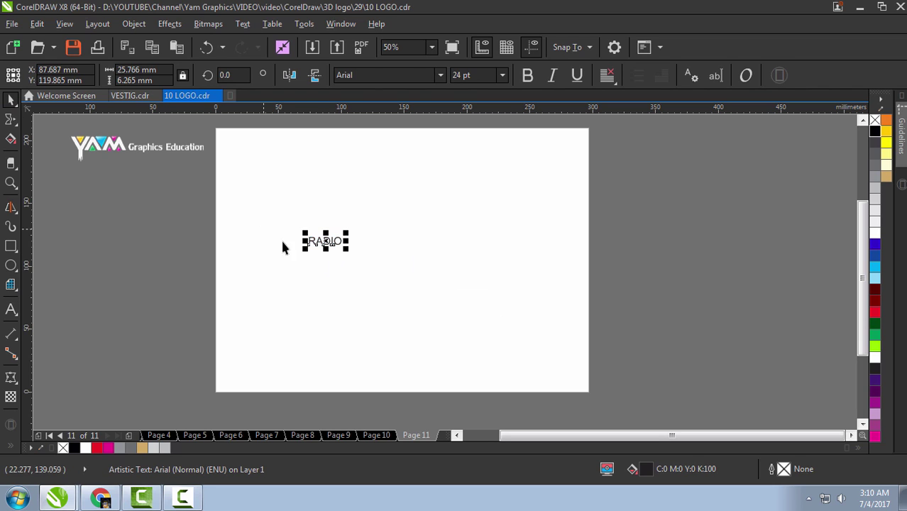
pyautogui.moveTo(346, 254)
pyautogui.mouseDown()
pyautogui.moveTo(473, 323)
pyautogui.moveTo(544, 343)
pyautogui.mouseUp()
# Step: Set RADIO in Arial Black with a black fill and skew it forward like italics
pyautogui.click(440, 75)
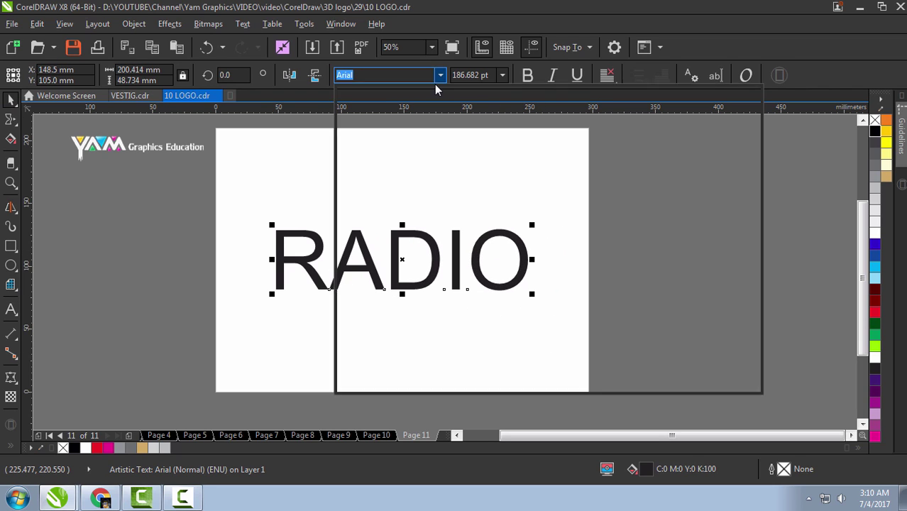
pyautogui.click(422, 132)
pyautogui.click(874, 131)
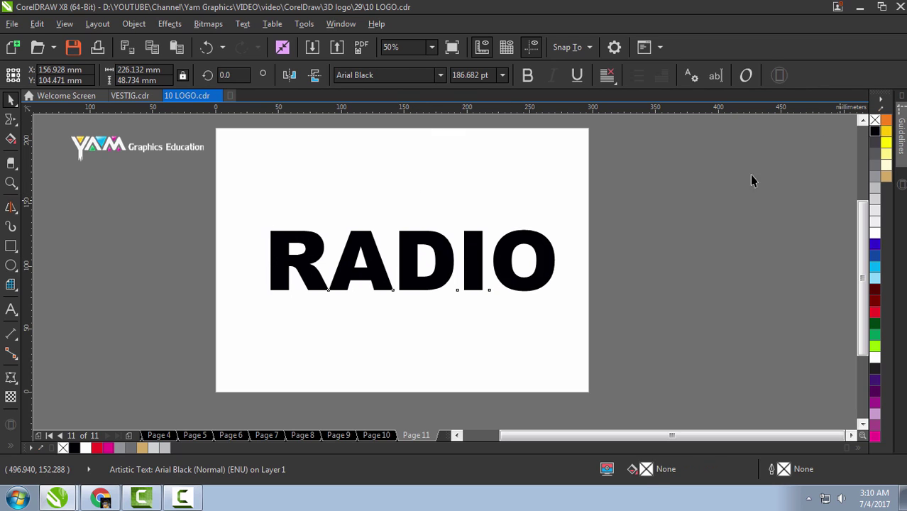
pyautogui.click(417, 260)
pyautogui.moveTo(415, 224); pyautogui.dragTo(434, 225)
pyautogui.click(348, 245)
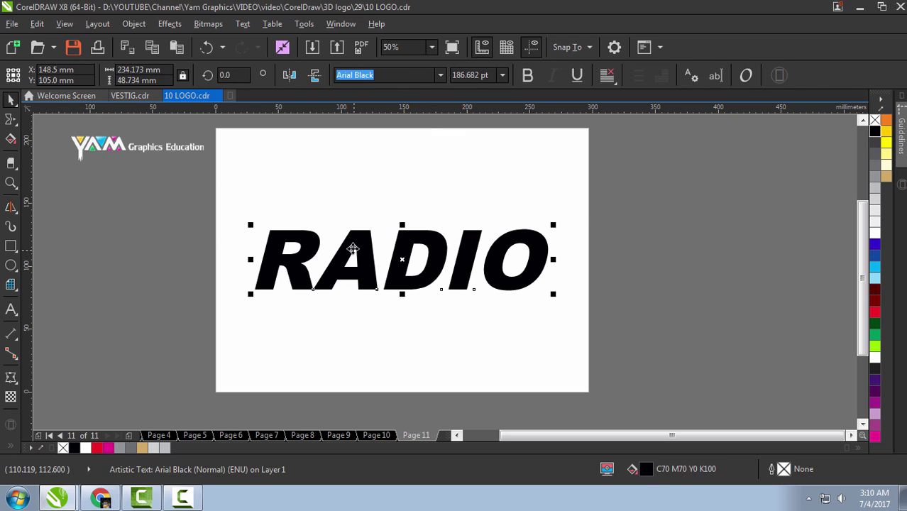
# Step: Convert RADIO to curves and smear its letter edges into sharp swept points
pyautogui.hotkey('ctrl', 'q')
pyautogui.click(10, 118)
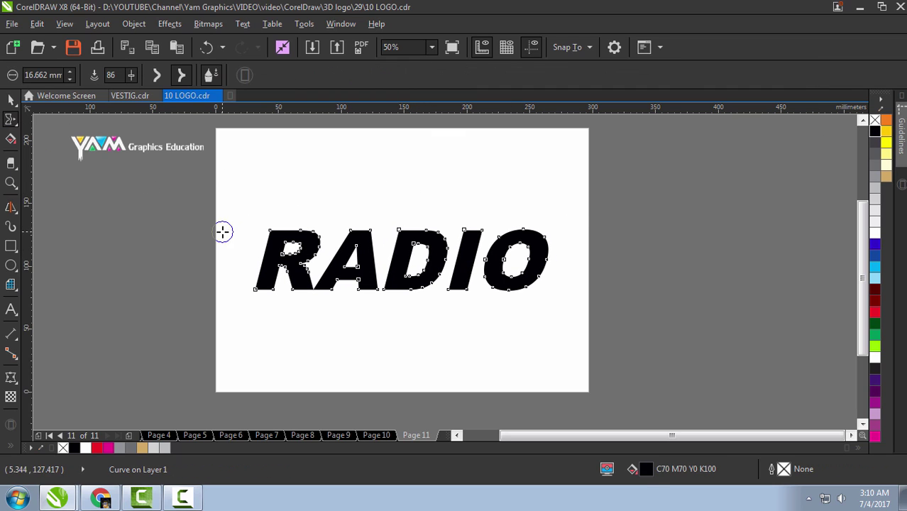
pyautogui.click(257, 211)
pyautogui.moveTo(460, 259); pyautogui.dragTo(258, 249)
pyautogui.moveTo(532, 255); pyautogui.dragTo(575, 249)
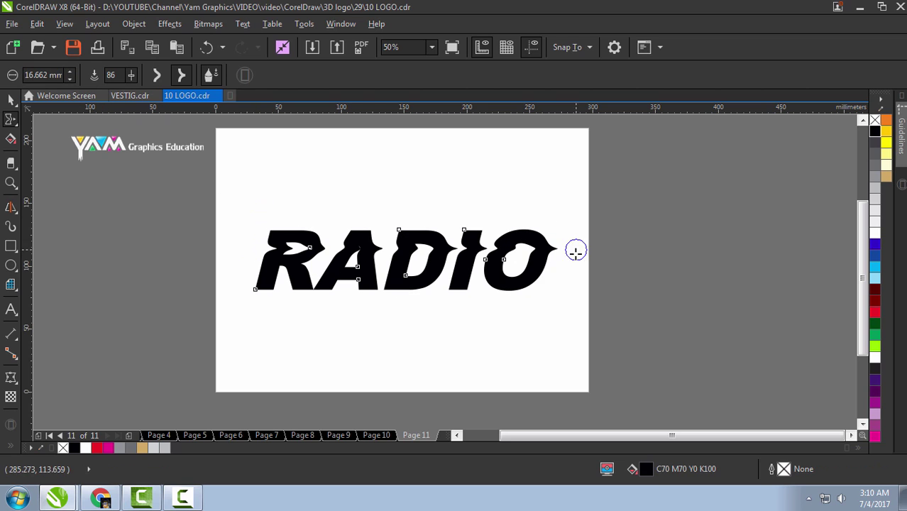
pyautogui.moveTo(333, 249); pyautogui.dragTo(206, 254)
pyautogui.moveTo(369, 241); pyautogui.dragTo(404, 216)
# Step: Draw a small black circle knob with no outline above the O
pyautogui.click(11, 265)
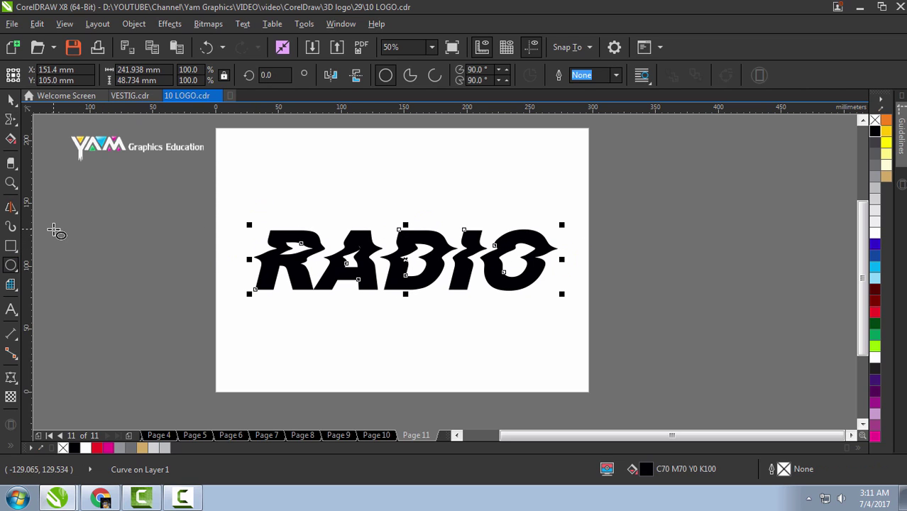
pyautogui.scroll(1, 542, 227)
pyautogui.moveTo(512, 211); pyautogui.dragTo(540, 238)
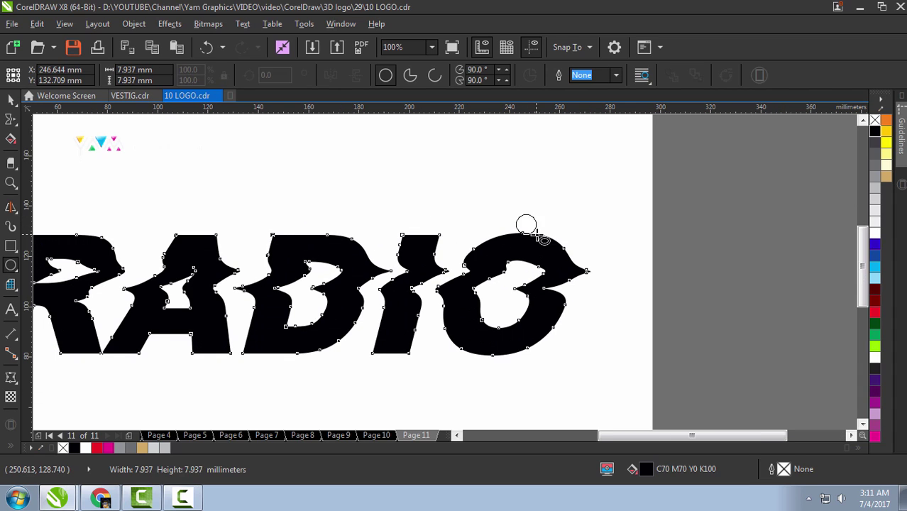
pyautogui.click(875, 132)
pyautogui.rightClick(875, 119)
# Step: Draw a thin black bar with no outline and rounded corners above RADIO
pyautogui.click(10, 245)
pyautogui.moveTo(216, 177)
pyautogui.mouseDown()
pyautogui.moveTo(372, 200)
pyautogui.moveTo(427, 190)
pyautogui.mouseUp()
pyautogui.click(875, 131)
pyautogui.rightClick(875, 120)
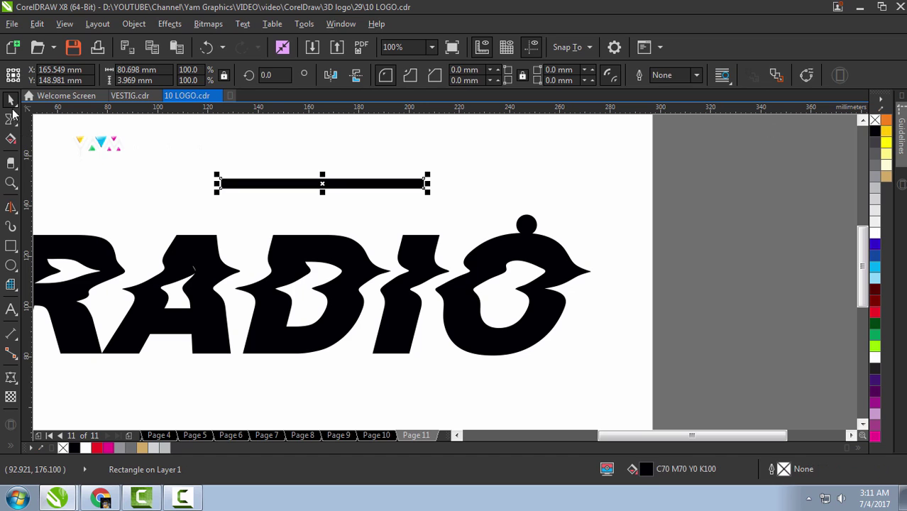
pyautogui.click(10, 119)
pyautogui.scroll(1, 225, 192)
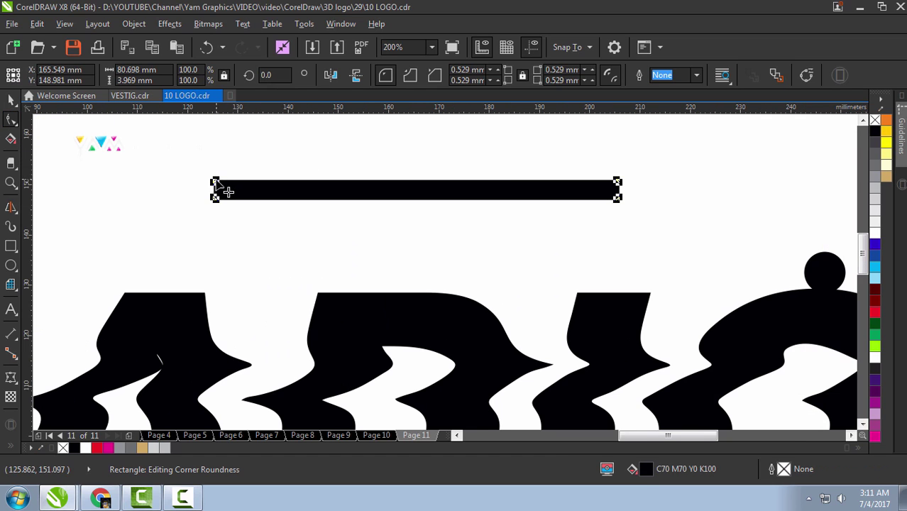
pyautogui.moveTo(226, 192); pyautogui.dragTo(172, 178)
pyautogui.press('space')
# Step: Move the rounded bar above the O and tilt it down onto the knob
pyautogui.scroll(-1, 294, 257)
pyautogui.moveTo(313, 211); pyautogui.dragTo(415, 233)
pyautogui.click(415, 233)
pyautogui.moveTo(547, 235)
pyautogui.mouseDown()
pyautogui.moveTo(558, 233)
pyautogui.moveTo(548, 262)
pyautogui.mouseUp()
pyautogui.click(552, 264)
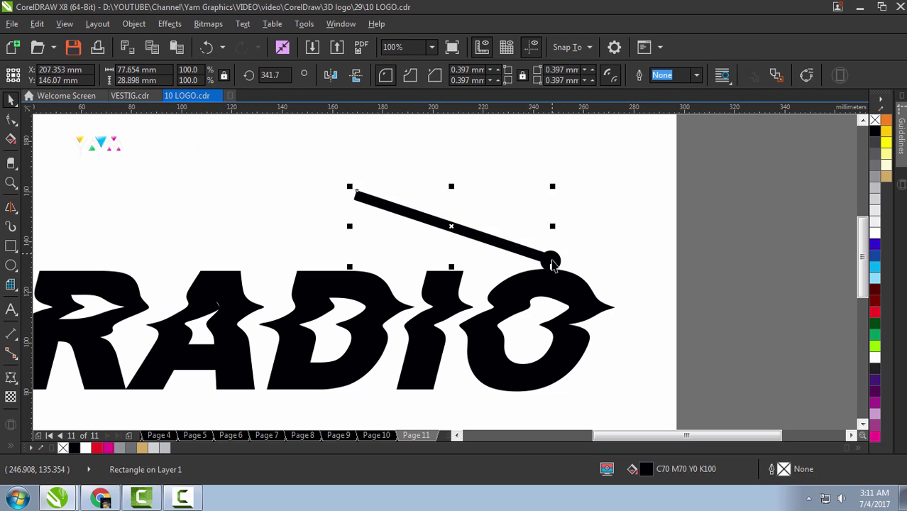
pyautogui.scroll(-1, 552, 264)
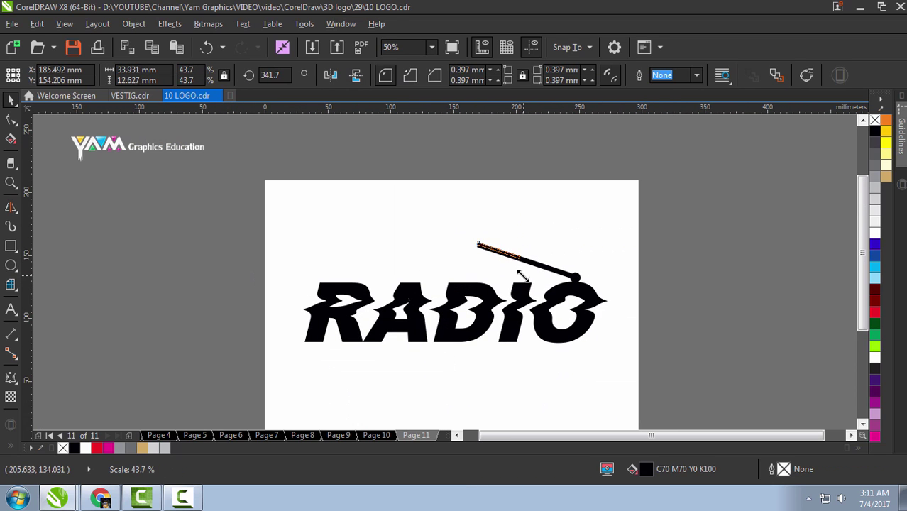
pyautogui.scroll(2, 504, 255)
# Step: Add smaller scaled copies tapering to a thin tip, plus a knob copy at the rod's end
pyautogui.moveTo(504, 252); pyautogui.dragTo(383, 213)
pyautogui.scroll(-2, 453, 282)
pyautogui.scroll(1, 453, 281)
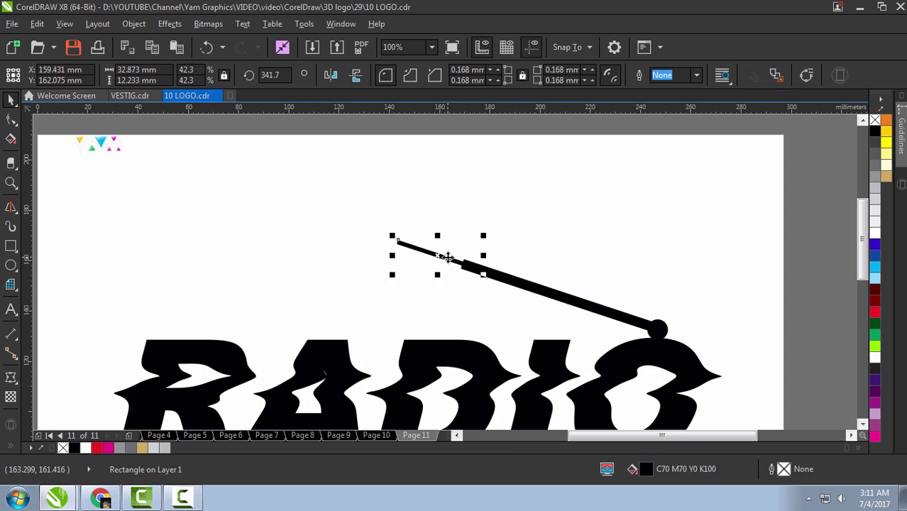
pyautogui.moveTo(330, 258); pyautogui.dragTo(376, 236)
pyautogui.scroll(1, 415, 230)
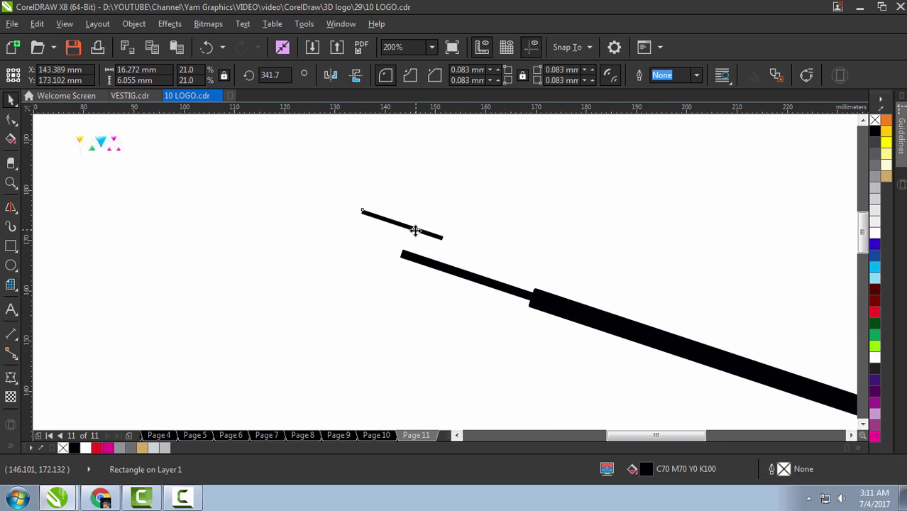
pyautogui.click(425, 281)
pyautogui.scroll(-1, 457, 291)
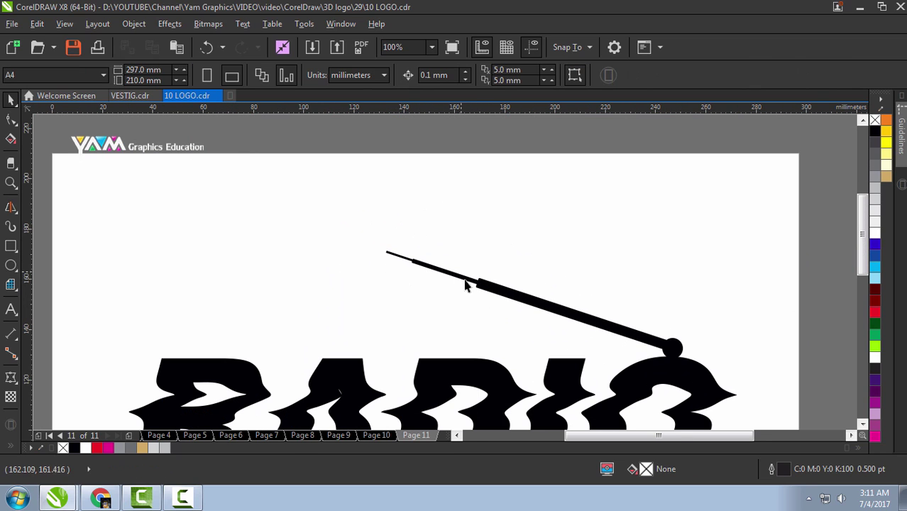
pyautogui.moveTo(677, 345); pyautogui.dragTo(401, 240)
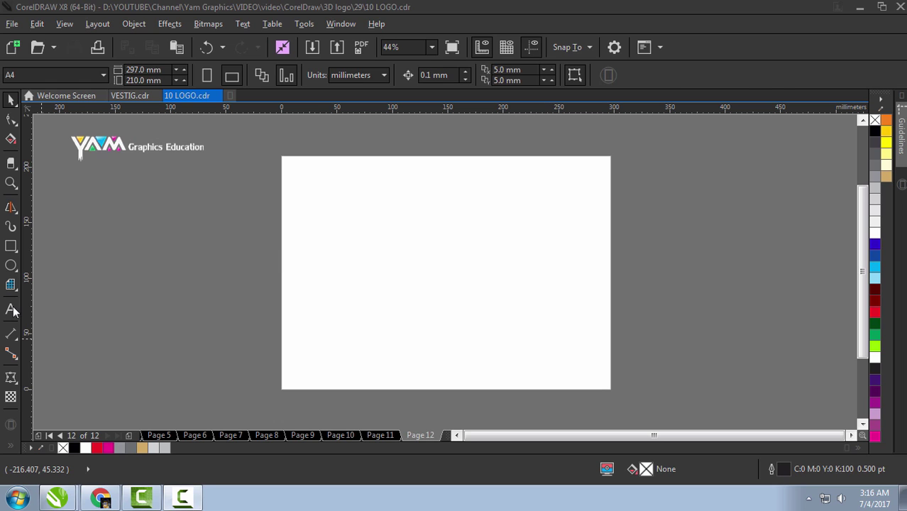
# Step: Type kick, change it to uppercase KICK, and enlarge it at the page centre
pyautogui.click(12, 309)
pyautogui.click(388, 278)
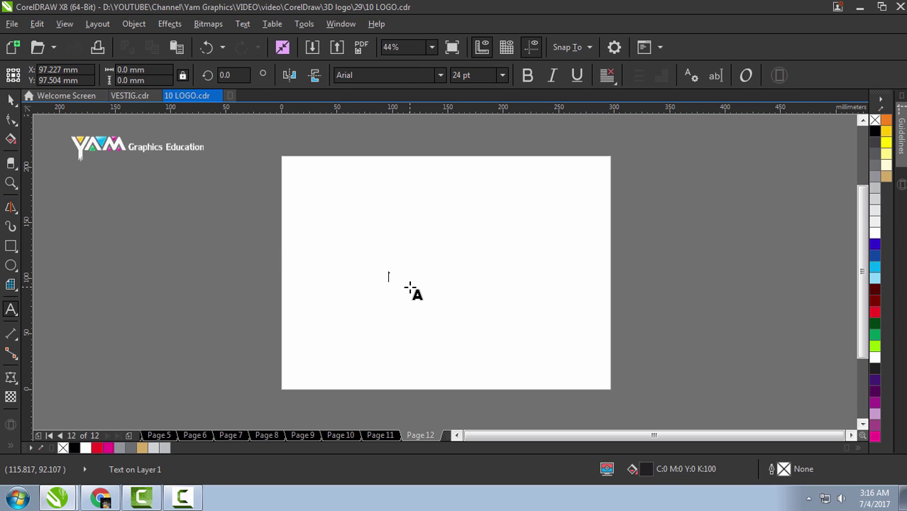
pyautogui.hotkey('shift', 'F3')
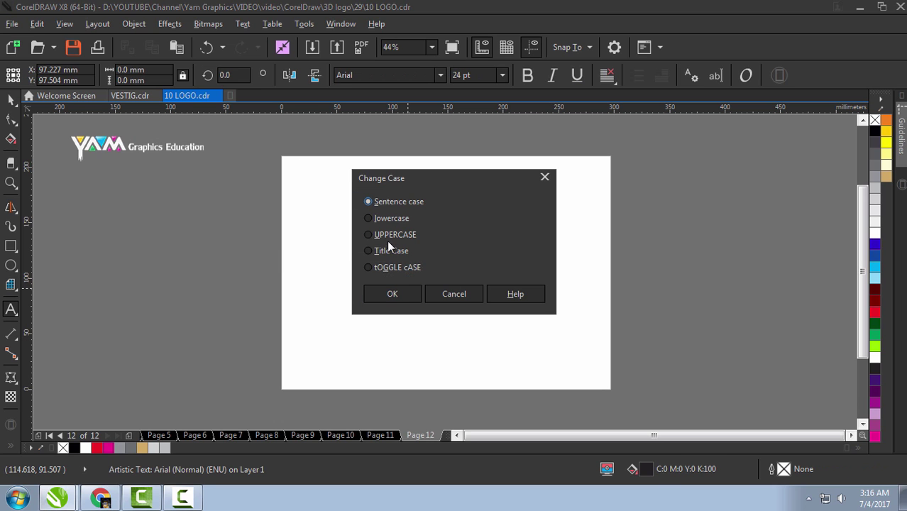
pyautogui.click(368, 244)
pyautogui.click(390, 294)
pyautogui.click(11, 100)
pyautogui.moveTo(417, 286)
pyautogui.mouseDown()
pyautogui.moveTo(482, 318)
pyautogui.moveTo(520, 289)
pyautogui.moveTo(561, 312)
pyautogui.mouseUp()
# Step: Make KICK bold, try the Kokila Bold font, then revert to Arial Bold
pyautogui.click(529, 75)
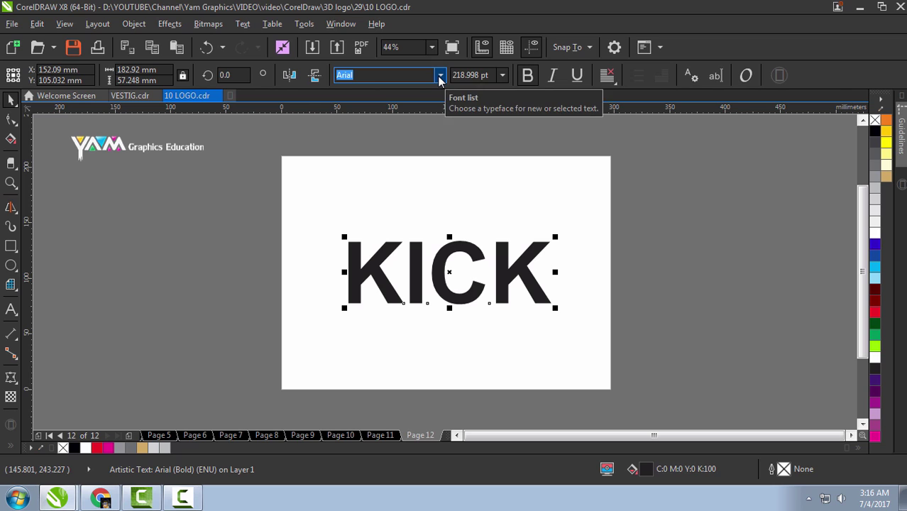
pyautogui.click(440, 76)
pyautogui.scroll(-10, 407, 218)
pyautogui.scroll(-5, 406, 248)
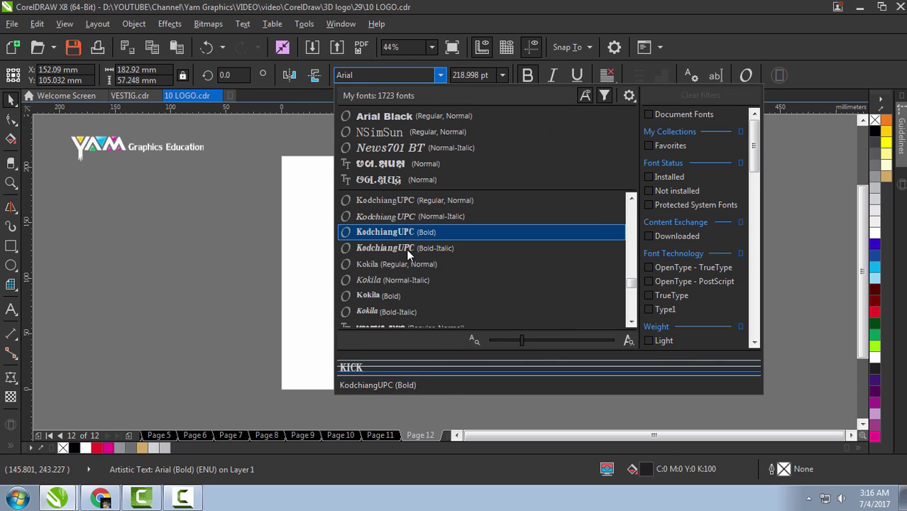
pyautogui.scroll(-2, 410, 249)
pyautogui.click(414, 199)
pyautogui.hotkey('ctrl', 'z')
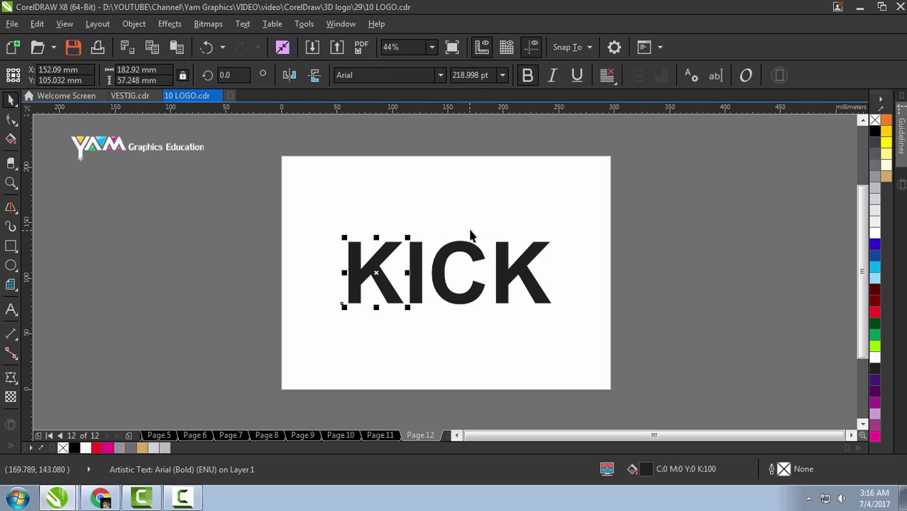
# Step: Tilt the K to about 325 degrees and the I to about 344 degrees
pyautogui.moveTo(411, 232); pyautogui.dragTo(425, 270)
pyautogui.click(416, 273)
pyautogui.moveTo(426, 234); pyautogui.dragTo(436, 243)
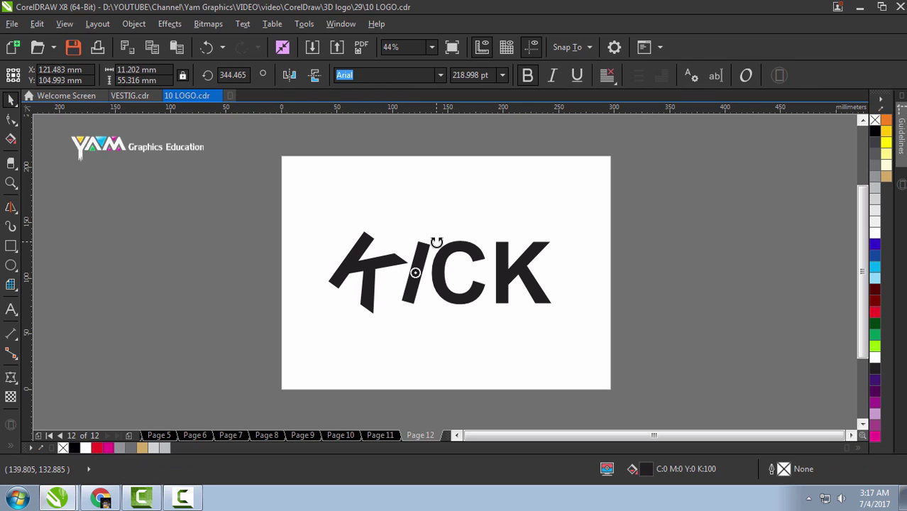
pyautogui.click(385, 284)
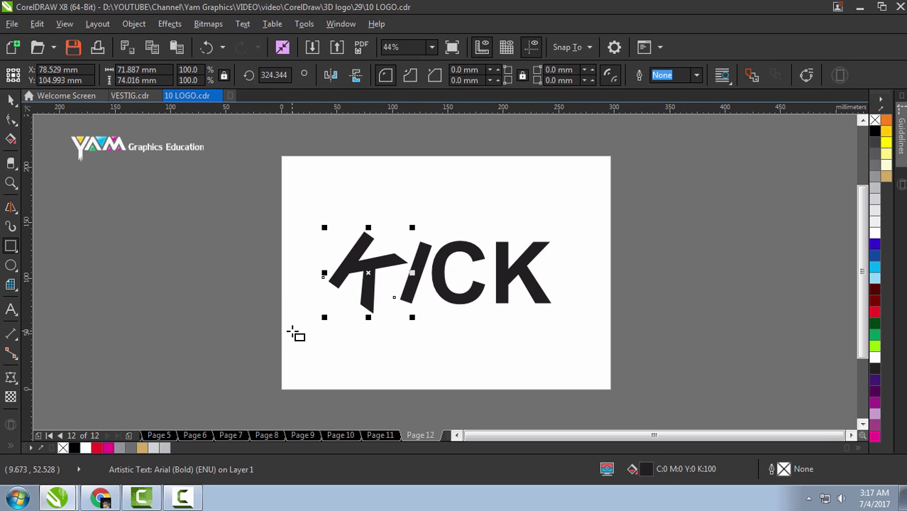
# Step: Trim off the bottom of the K using a rectangle drawn over its base
pyautogui.press('F6')
pyautogui.moveTo(281, 355); pyautogui.dragTo(524, 305)
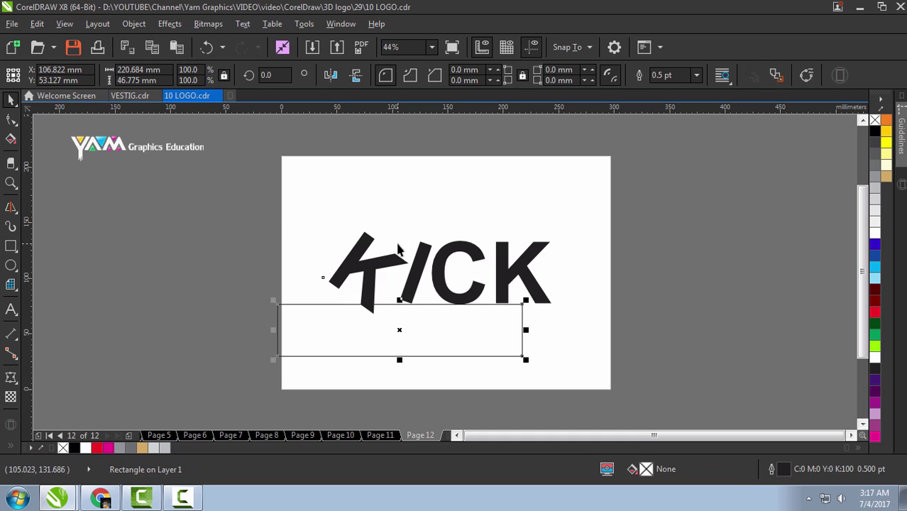
pyautogui.keyDown('shift'); pyautogui.click(369, 291); pyautogui.keyUp('shift')
pyautogui.click(537, 75)
pyautogui.click(369, 291)
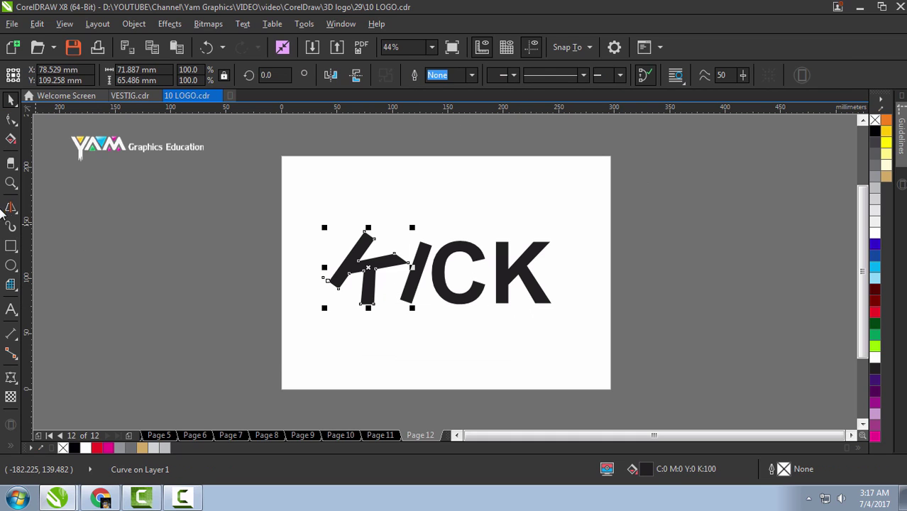
# Step: Draw a small perfect circle left of the page for the head
pyautogui.click(323, 277)
pyautogui.click(346, 268)
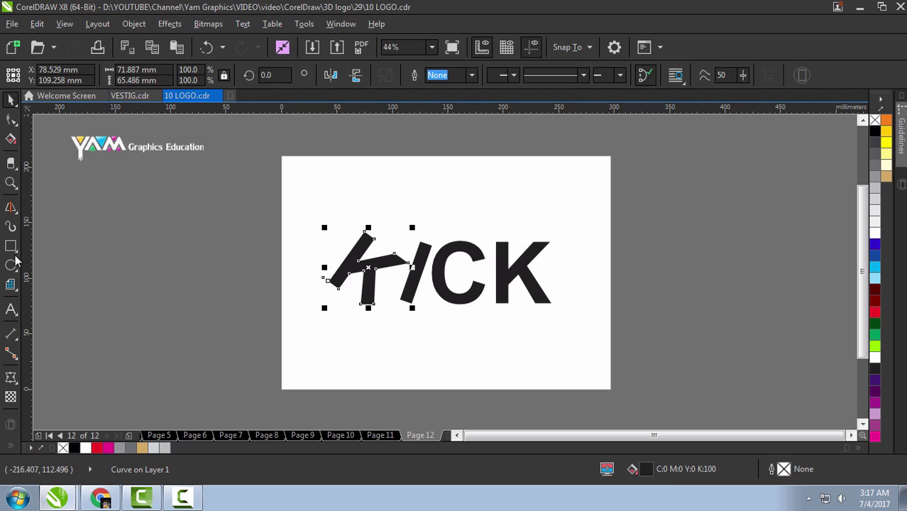
pyautogui.press('F7')
pyautogui.moveTo(261, 233); pyautogui.dragTo(302, 256)
pyautogui.press('space')
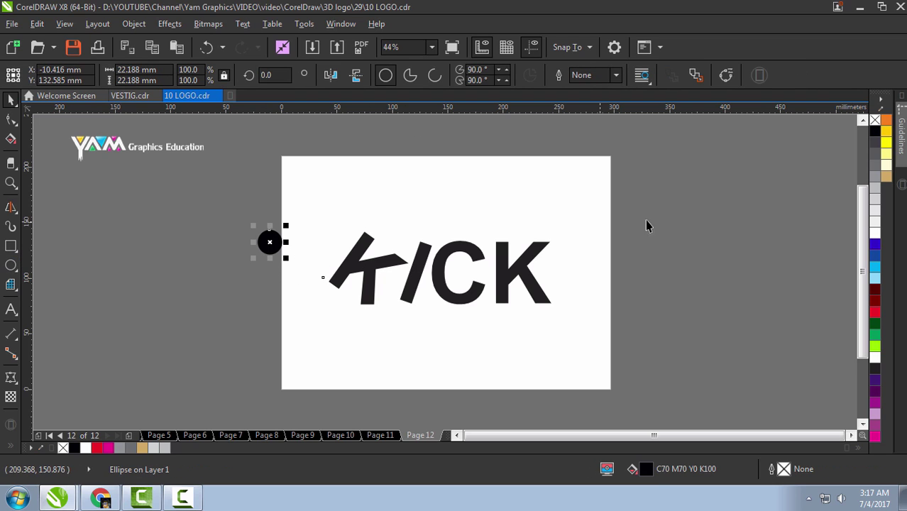
# Step: Place the black circle beside the K as a head and group the KICK logo
pyautogui.moveTo(648, 227); pyautogui.dragTo(316, 319)
pyautogui.click(645, 196)
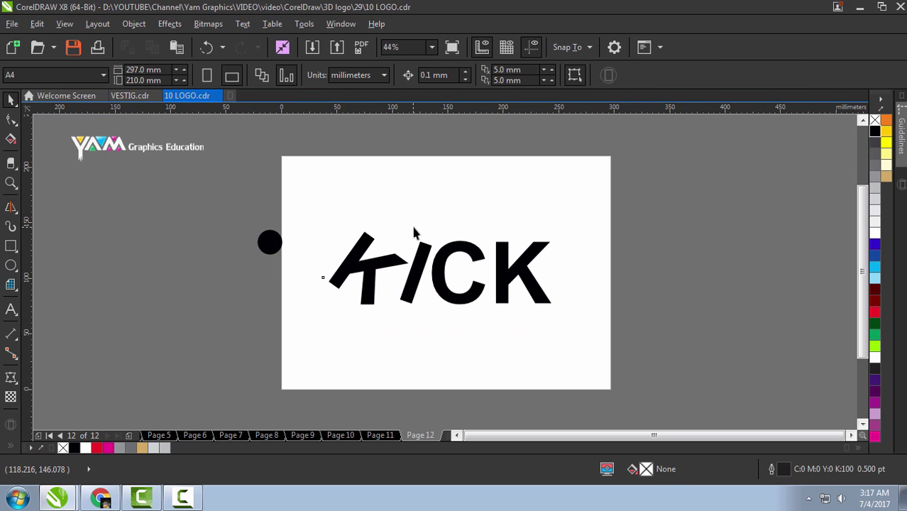
pyautogui.moveTo(272, 246); pyautogui.dragTo(333, 252)
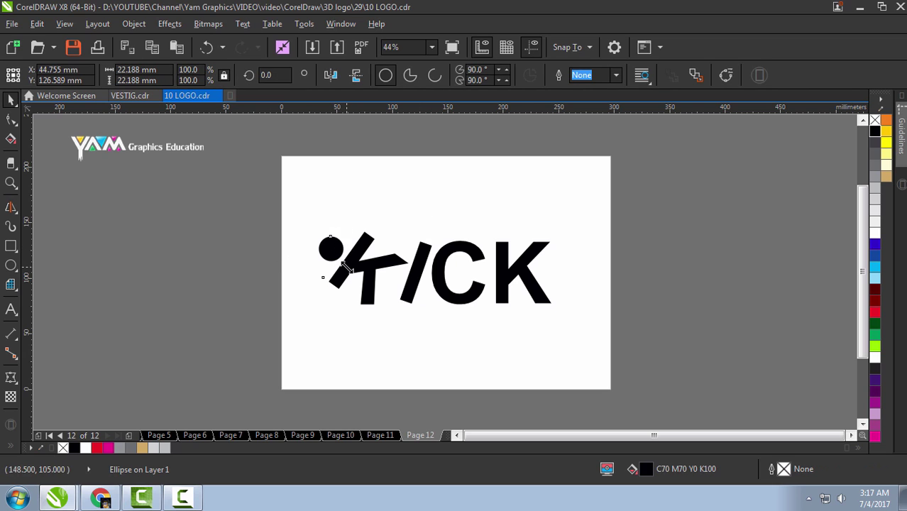
pyautogui.press('Escape')
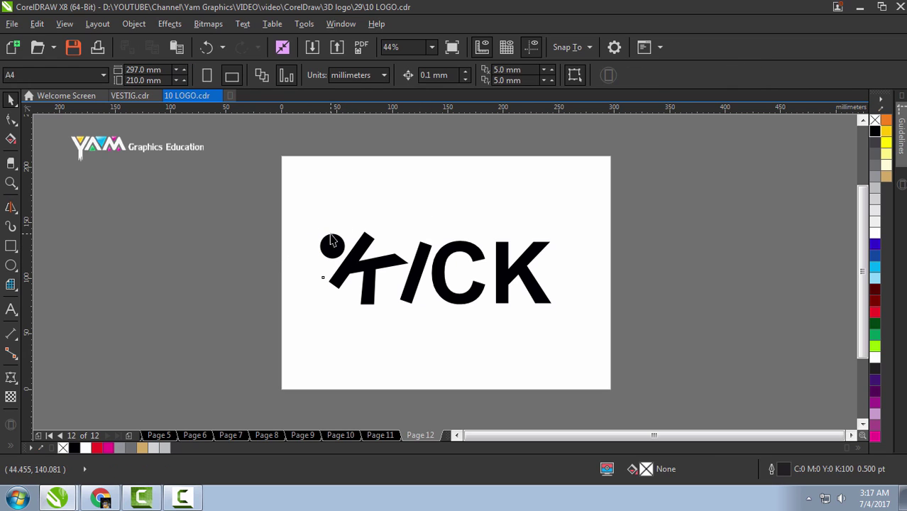
pyautogui.hotkey('ctrl', 'g')
pyautogui.hotkey('shift', 'F2')
# Step: Type twist on the new page and make it bold
pyautogui.press('F9')
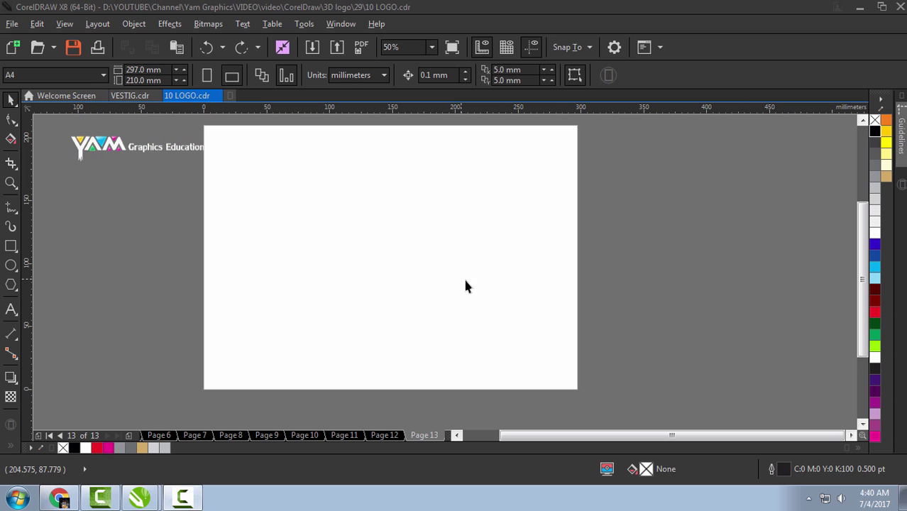
pyautogui.press('F8')
pyautogui.click(309, 241)
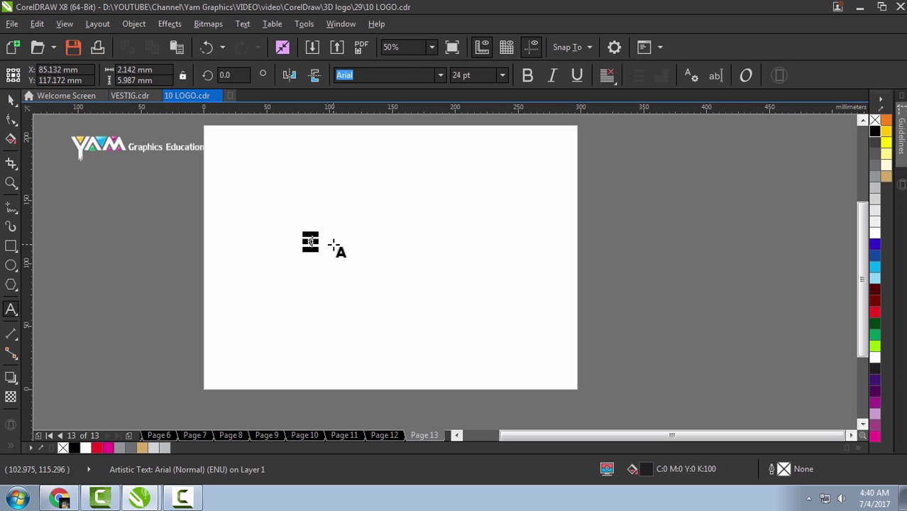
pyautogui.write('twist')
pyautogui.doubleClick(330, 244)
pyautogui.scroll(3, 309, 251)
pyautogui.hotkey('ctrl', 'b')
pyautogui.hotkey('ctrl', 'space')
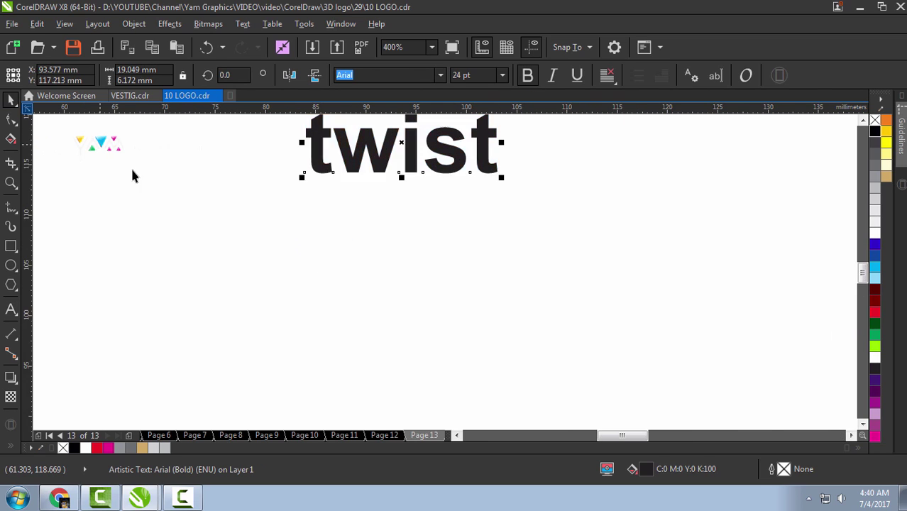
# Step: Enlarge the twist text to about 197 pt
pyautogui.scroll(-2, 132, 174)
pyautogui.moveTo(224, 199); pyautogui.dragTo(560, 304)
pyautogui.scroll(-3, 486, 284)
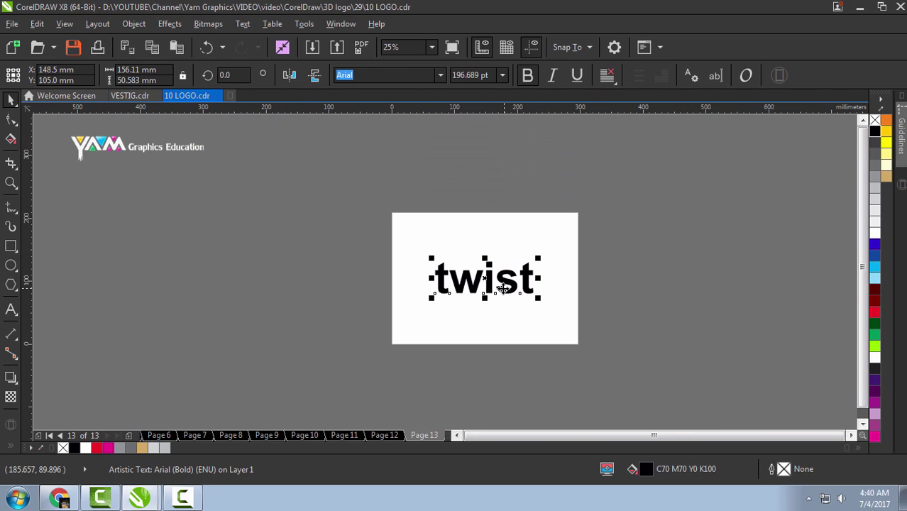
pyautogui.scroll(3, 497, 286)
pyautogui.click(731, 257)
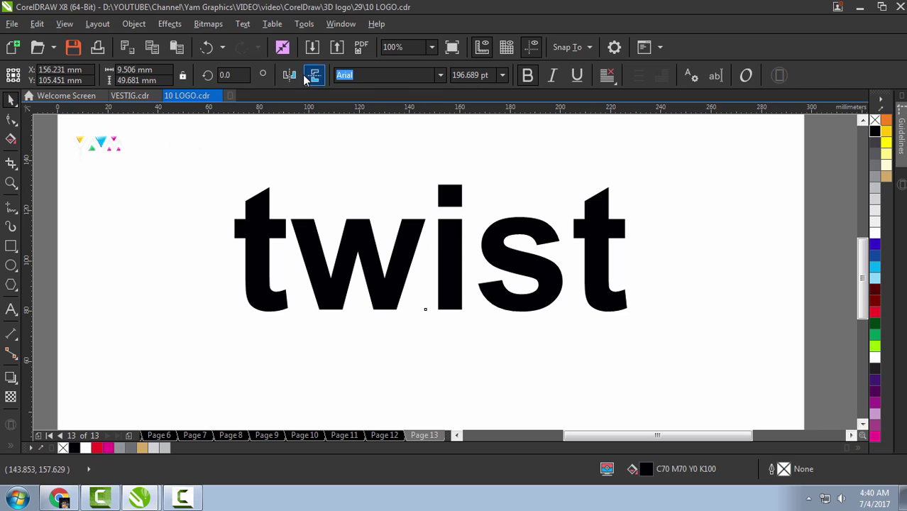
# Step: Flip the i and final t upside down, mirroring the t horizontally and aligning its top
pyautogui.click(315, 75)
pyautogui.keyDown('shift'); pyautogui.click(418, 227); pyautogui.keyUp('shift')
pyautogui.press('t')
pyautogui.click(561, 242)
pyautogui.click(607, 239)
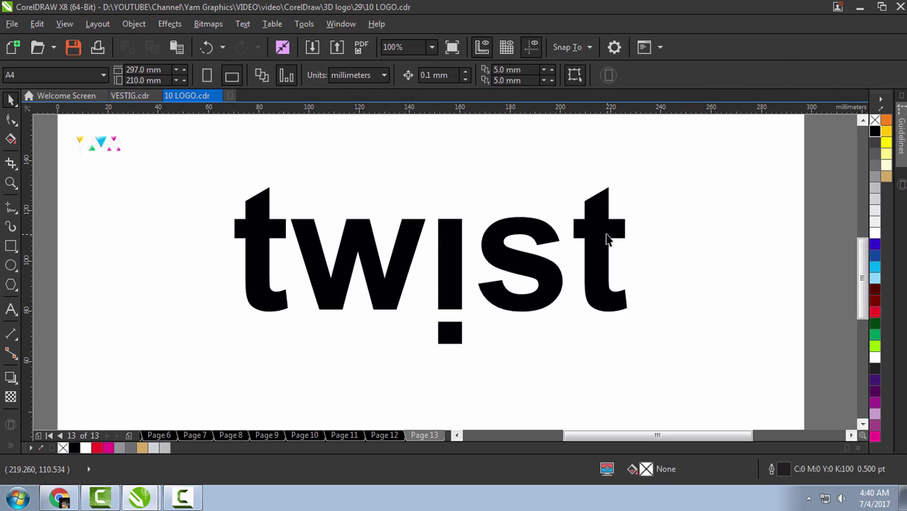
pyautogui.click(314, 75)
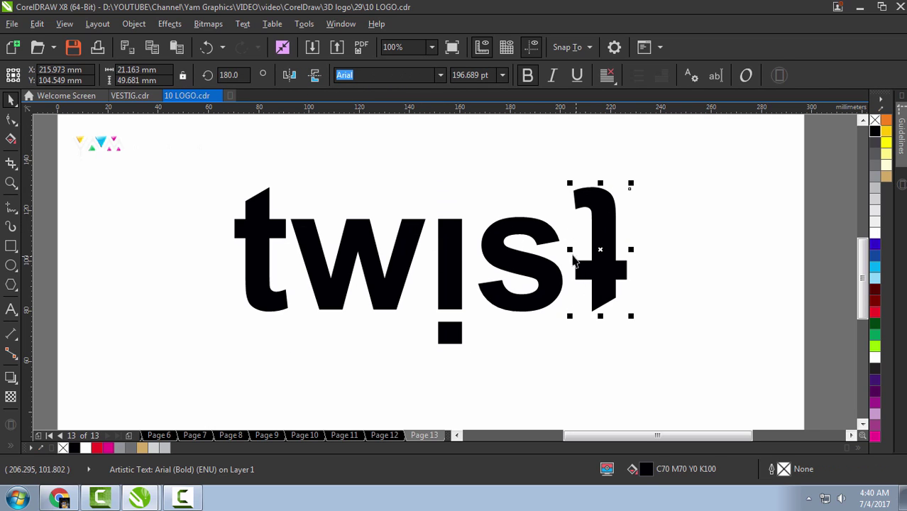
pyautogui.keyDown('shift'); pyautogui.click(546, 229); pyautogui.keyUp('shift')
pyautogui.press('t')
pyautogui.click(696, 150)
# Step: Skew all twist letters into an italic lean and group them
pyautogui.hotkey('ctrl', 'a')
pyautogui.click(393, 284)
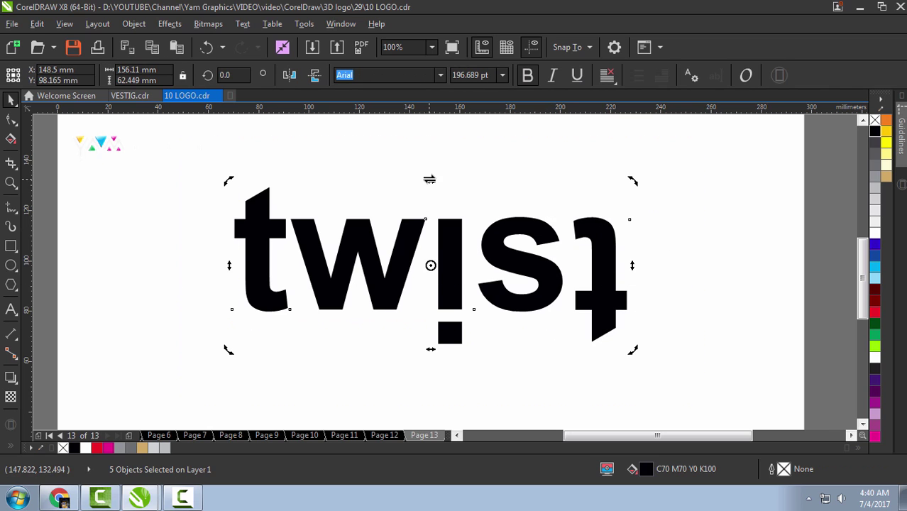
pyautogui.moveTo(446, 181); pyautogui.dragTo(468, 201)
pyautogui.click(625, 187)
pyautogui.scroll(-3, 625, 188)
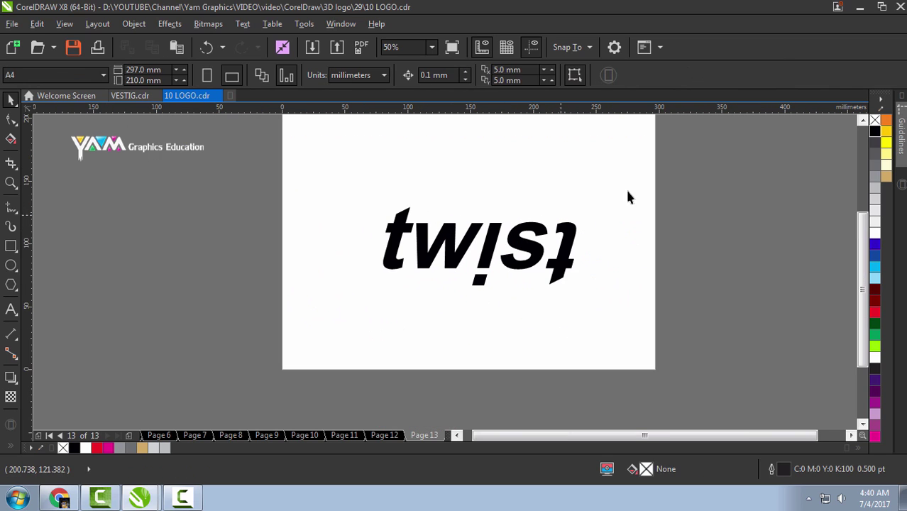
pyautogui.hotkey('ctrl', 'a')
pyautogui.hotkey('ctrl', 'g')
pyautogui.scroll(1, 367, 284)
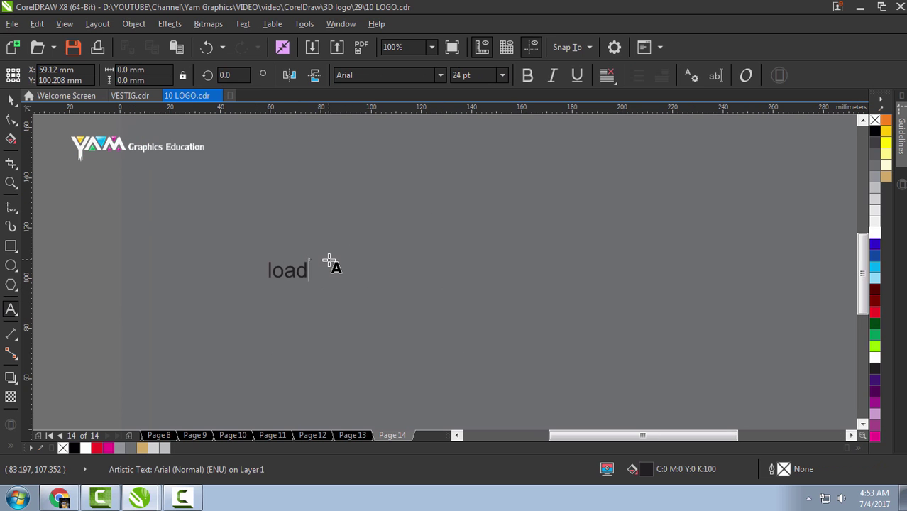
# Step: Change load to uppercase LOAD and try a Browallia font
pyautogui.hotkey('ctrl', 'a')
pyautogui.hotkey('shift', 'F3')
pyautogui.click(392, 294)
pyautogui.click(440, 74)
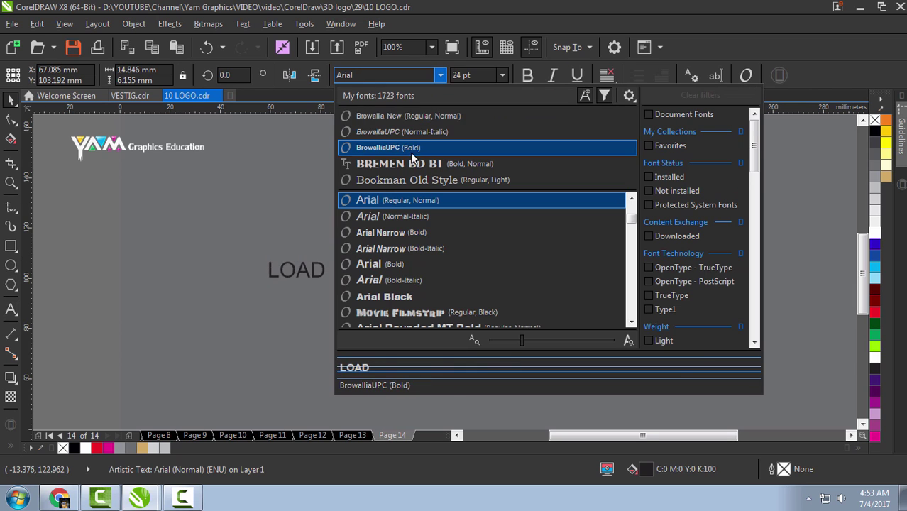
pyautogui.click(397, 114)
# Step: Enlarge LOAD to about 322 pt with a white fill, then select the D
pyautogui.moveTo(292, 252)
pyautogui.mouseDown()
pyautogui.moveTo(485, 277)
pyautogui.moveTo(490, 314)
pyautogui.mouseUp()
pyautogui.click(874, 232)
pyautogui.click(490, 313)
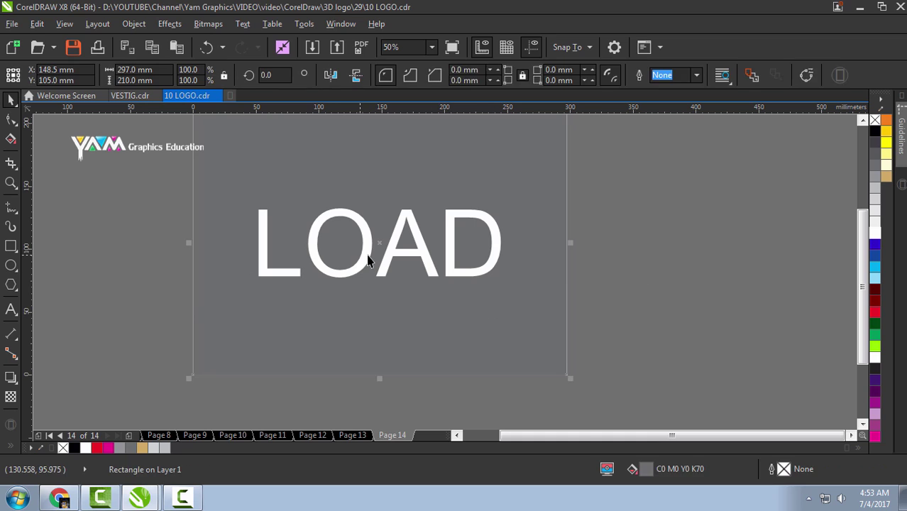
pyautogui.click(452, 279)
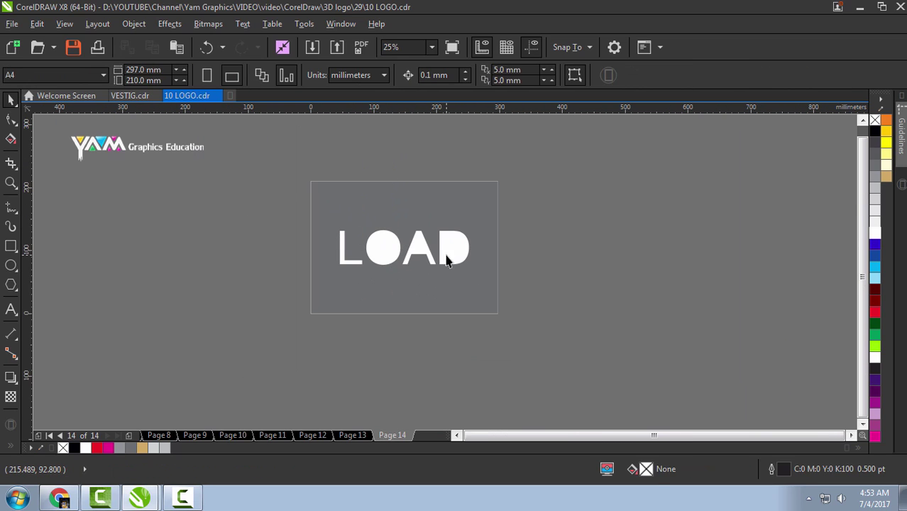
pyautogui.click(447, 260)
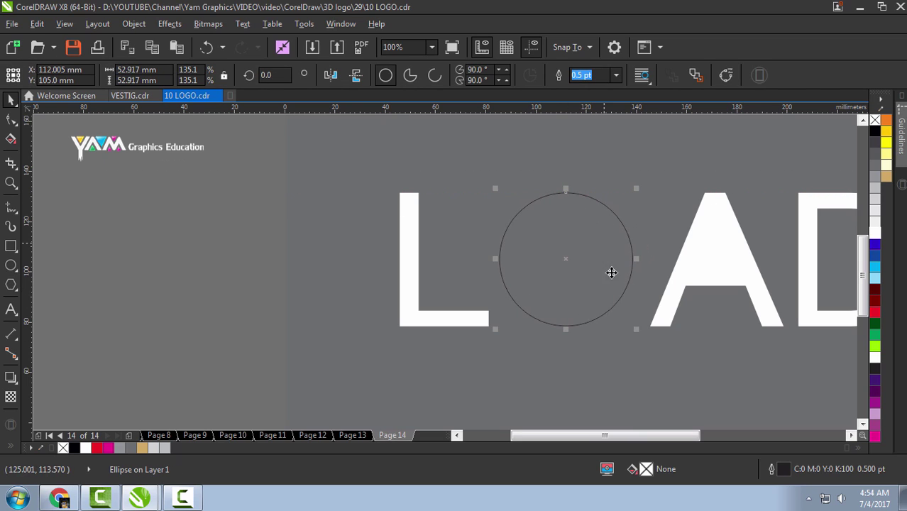
# Step: Make the O a white ring by combining it with a smaller inner circle
pyautogui.moveTo(636, 328); pyautogui.dragTo(619, 312)
pyautogui.keyDown('shift'); pyautogui.click(614, 305); pyautogui.keyUp('shift')
pyautogui.hotkey('ctrl', 'l')
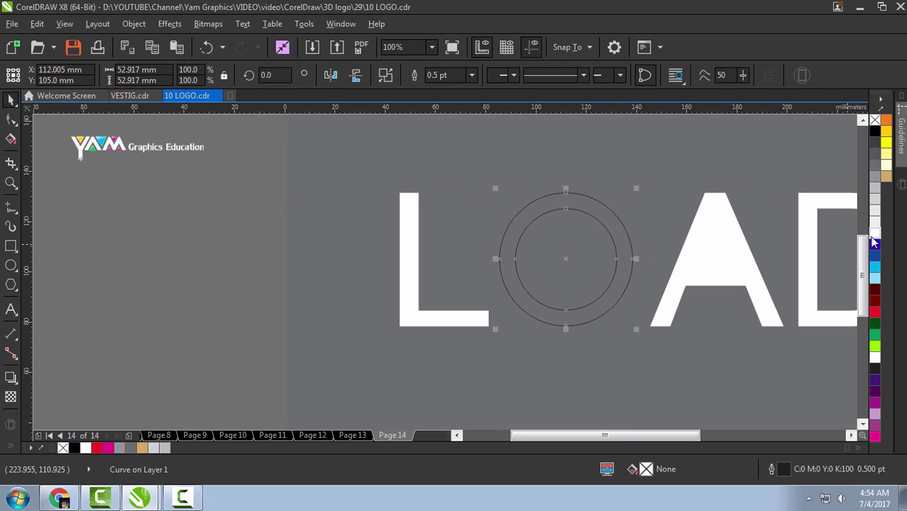
pyautogui.click(873, 237)
pyautogui.scroll(-1, 580, 251)
pyautogui.click(588, 231)
pyautogui.scroll(-1, 591, 217)
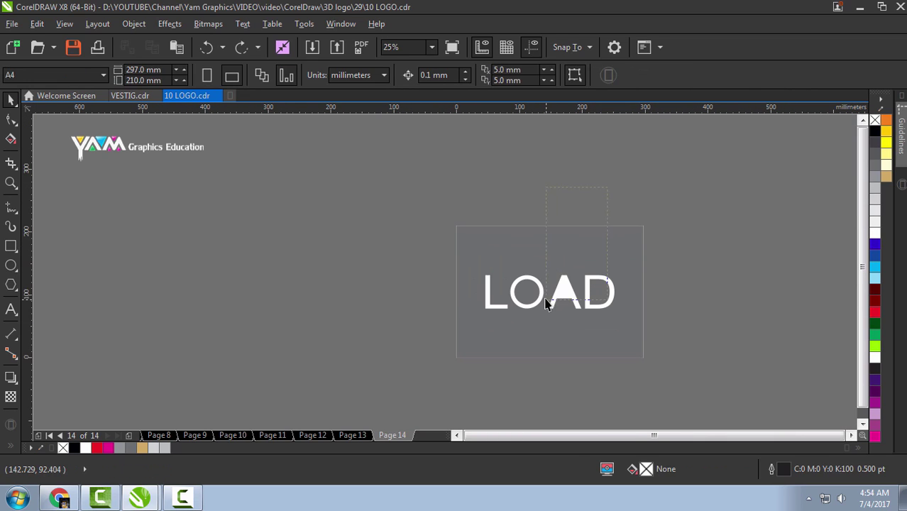
# Step: Combine the A with its inner triangle to punch out the counter
pyautogui.click(547, 304)
pyautogui.scroll(2, 546, 303)
pyautogui.keyDown('shift'); pyautogui.click(579, 200); pyautogui.keyUp('shift')
pyautogui.hotkey('ctrl', 'l')
# Step: Split off the O's left half with a tall helper rectangle, then delete the rectangle
pyautogui.click(339, 273)
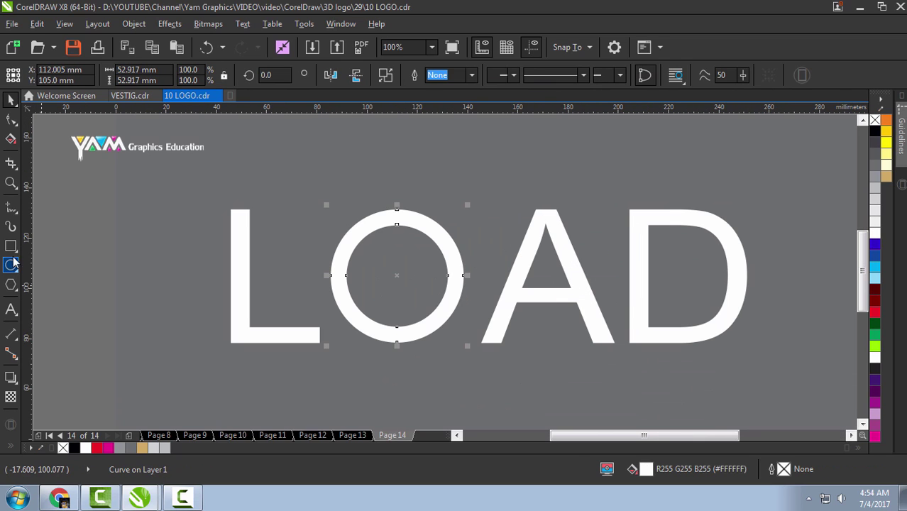
pyautogui.click(11, 246)
pyautogui.moveTo(303, 150); pyautogui.dragTo(396, 386)
pyautogui.press('space')
pyautogui.click(442, 243)
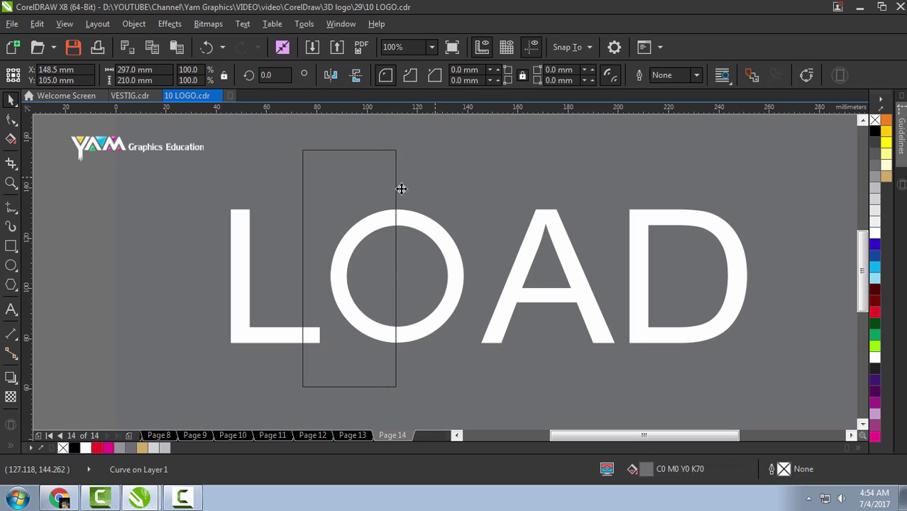
pyautogui.keyDown('shift'); pyautogui.click(396, 188); pyautogui.keyUp('shift')
pyautogui.click(434, 74)
# Step: Fade the O's left half with a gradient transparency
pyautogui.click(10, 376)
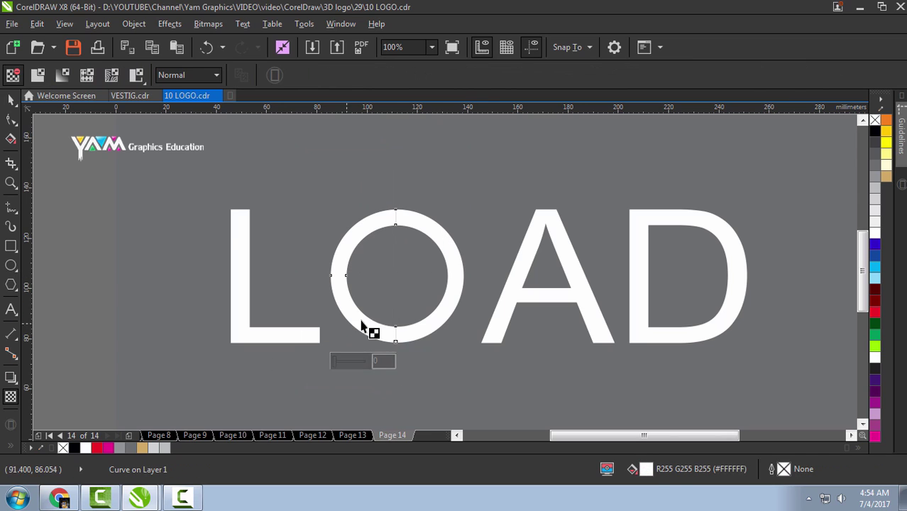
pyautogui.moveTo(340, 265); pyautogui.dragTo(390, 373)
pyautogui.moveTo(401, 330); pyautogui.dragTo(343, 241)
pyautogui.moveTo(396, 211); pyautogui.dragTo(384, 314)
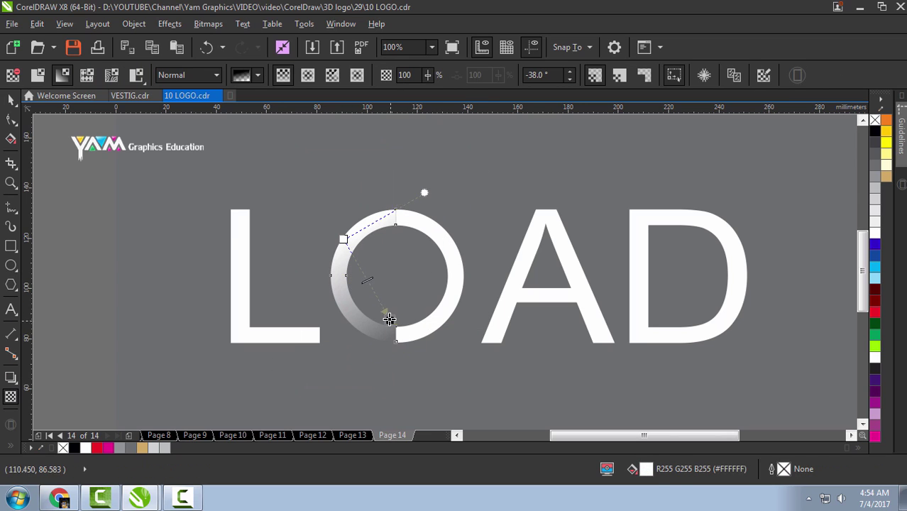
# Step: Zoom out and preview the LOAD artwork full screen
pyautogui.press('space')
pyautogui.scroll(-4, 324, 213)
pyautogui.press('z')
pyautogui.press('F9')
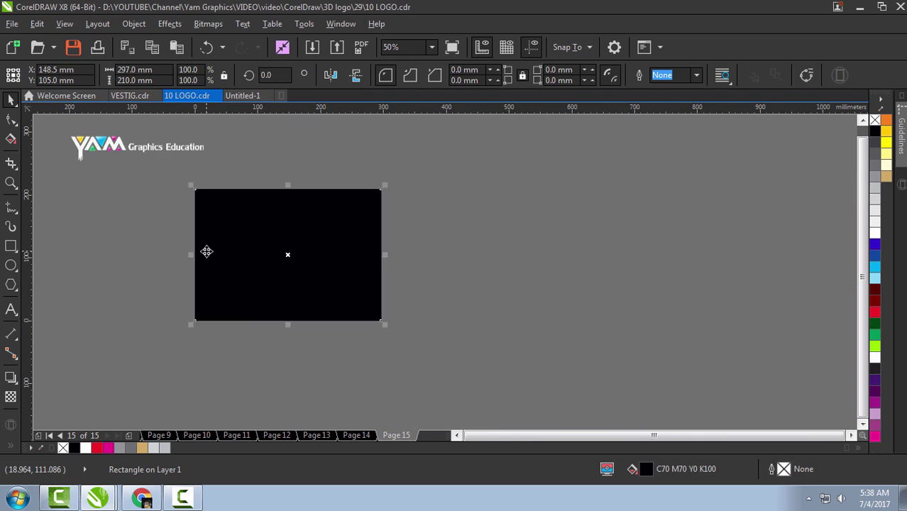
# Step: Set the text to 100 pt and change 'light' to uppercase LIGHT
pyautogui.write('100')
pyautogui.press('Return')
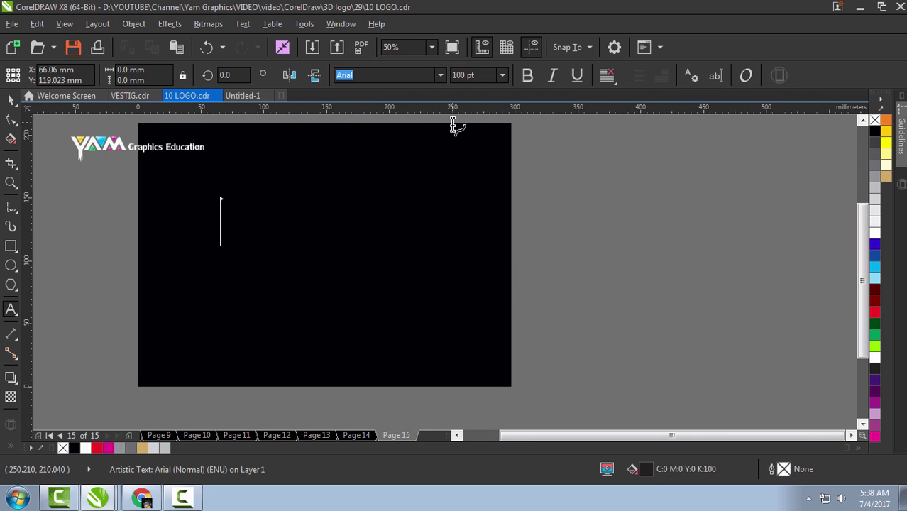
pyautogui.write('light')
pyautogui.hotkey('ctrl', 'a')
pyautogui.hotkey('shift', 'F3')
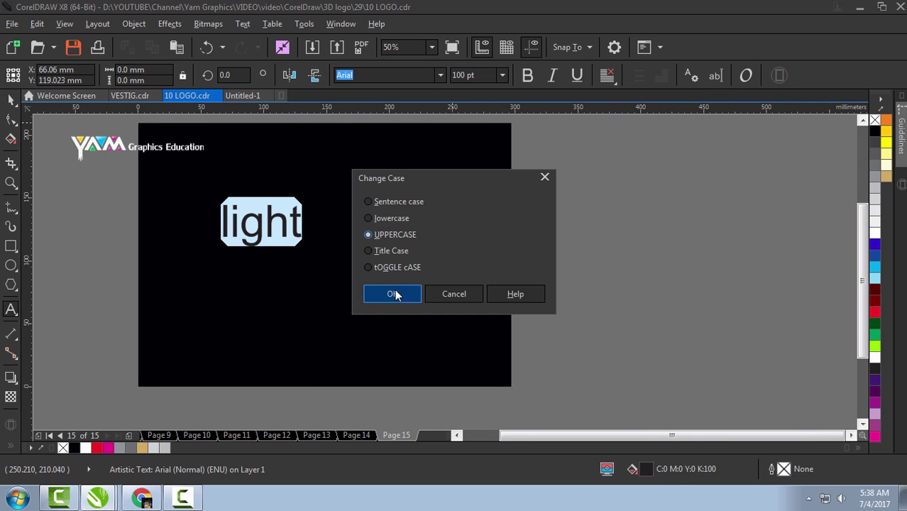
pyautogui.click(393, 293)
# Step: Set LIGHT in Arial Black and enlarge it
pyautogui.click(440, 75)
pyautogui.click(383, 141)
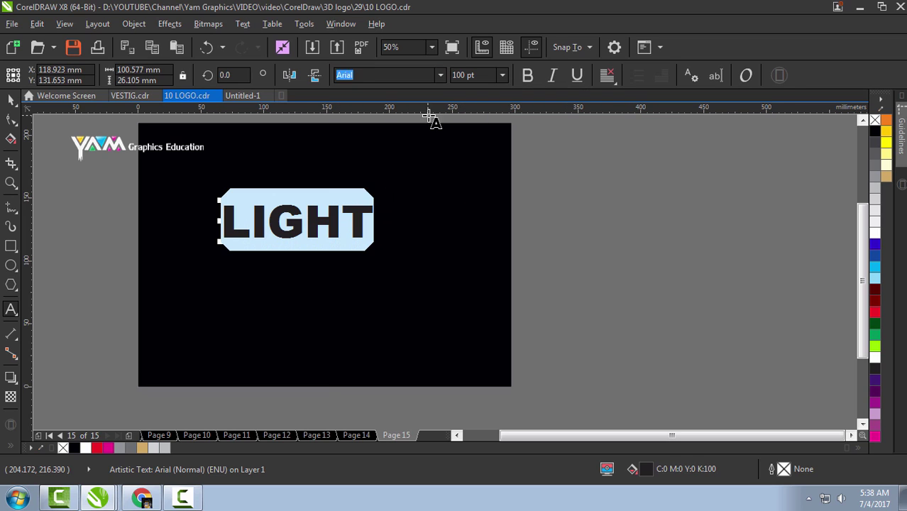
pyautogui.hotkey('ctrl', 'space')
pyautogui.moveTo(326, 245)
pyautogui.mouseDown()
pyautogui.moveTo(452, 321)
pyautogui.moveTo(465, 266)
pyautogui.mouseUp()
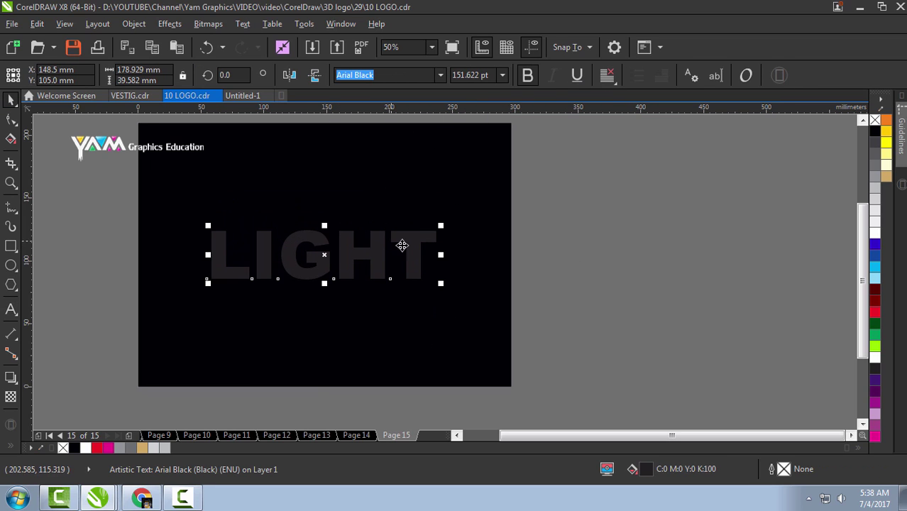
# Step: Give LIGHT no fill and an 8 pt white outline placed behind the fill
pyautogui.rightClick(881, 225)
pyautogui.click(874, 120)
pyautogui.scroll(2, 340, 251)
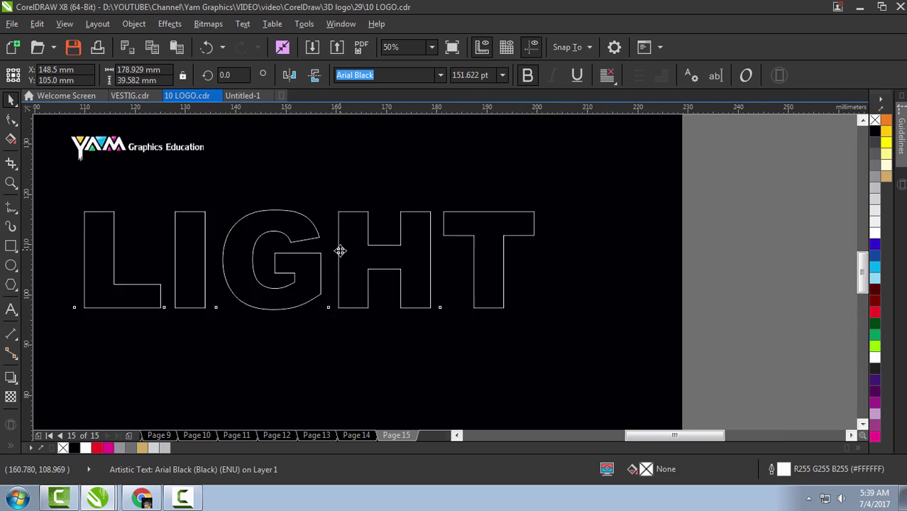
pyautogui.press('F12')
pyautogui.click(368, 158)
pyautogui.click(337, 256)
pyautogui.click(464, 328)
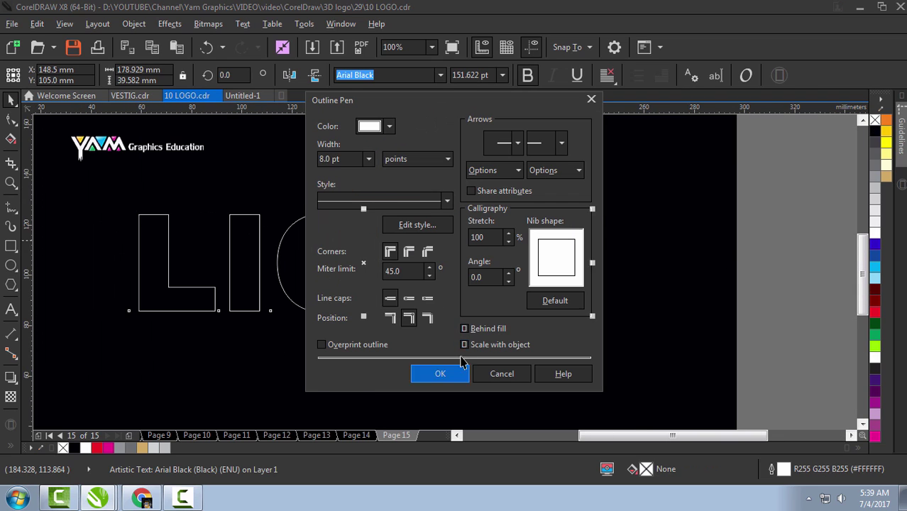
pyautogui.click(440, 374)
pyautogui.press('F12')
pyautogui.press('Return')
# Step: Make the I in LIGHT lowercase
pyautogui.scroll(-1, 397, 255)
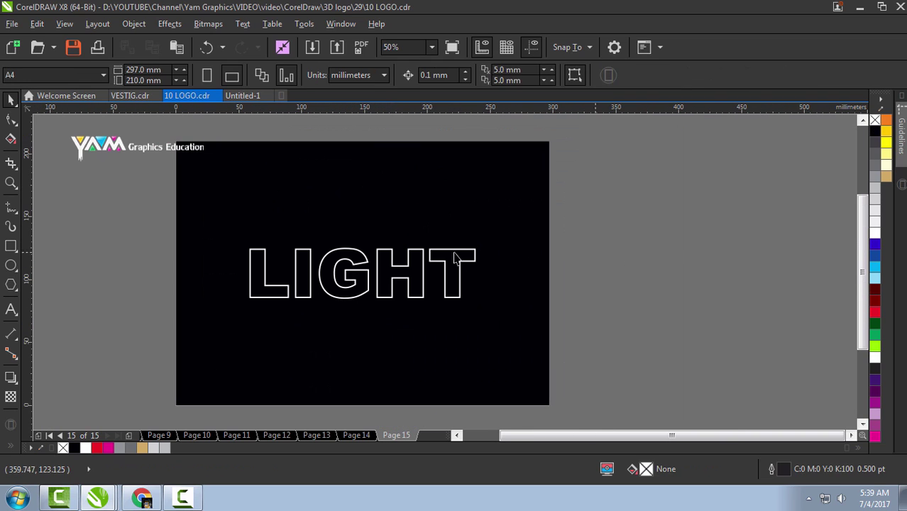
pyautogui.press('F8')
pyautogui.click(309, 269)
pyautogui.hotkey('shift', 'Left')
pyautogui.hotkey('shift', 'F3')
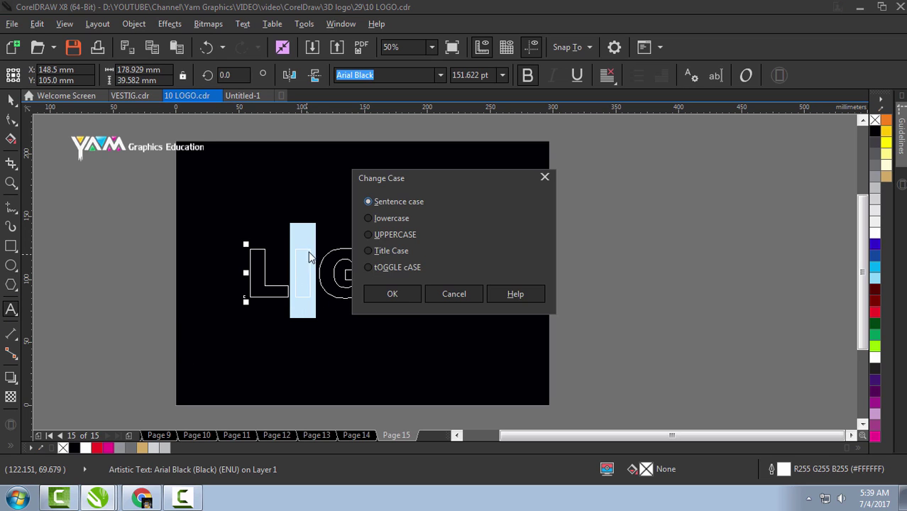
pyautogui.click(398, 294)
# Step: Convert the LiGHT text to curves
pyautogui.scroll(1, 287, 255)
pyautogui.hotkey('ctrl', 'q')
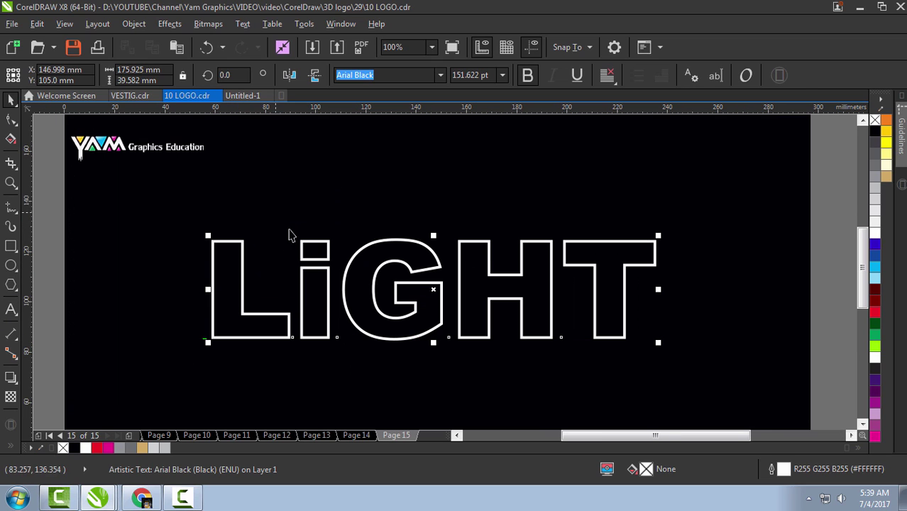
pyautogui.press('F10')
pyautogui.scroll(2, 284, 258)
# Step: Draw a circle over the i's dot with a 3.0 pt white outline
pyautogui.moveTo(354, 203); pyautogui.dragTo(224, 294)
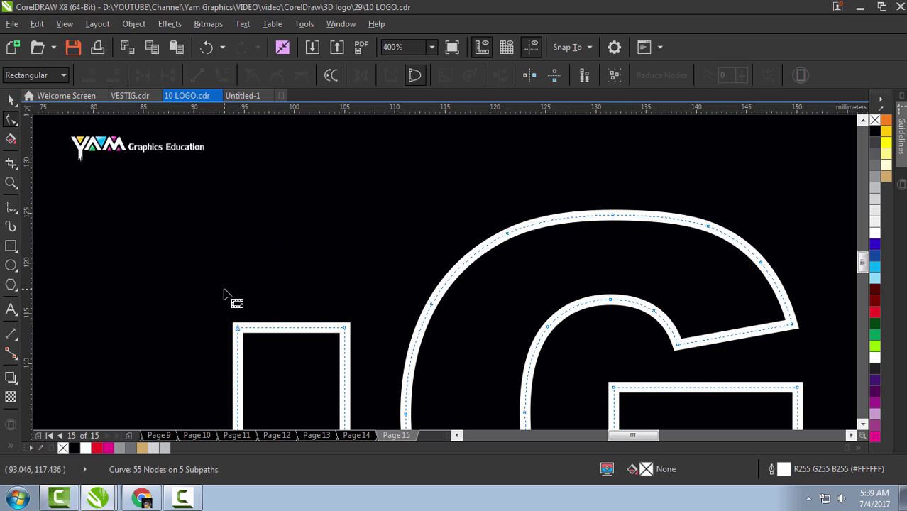
pyautogui.click(11, 265)
pyautogui.moveTo(234, 193); pyautogui.dragTo(354, 313)
pyautogui.rightClick(875, 237)
pyautogui.click(615, 74)
pyautogui.click(606, 106)
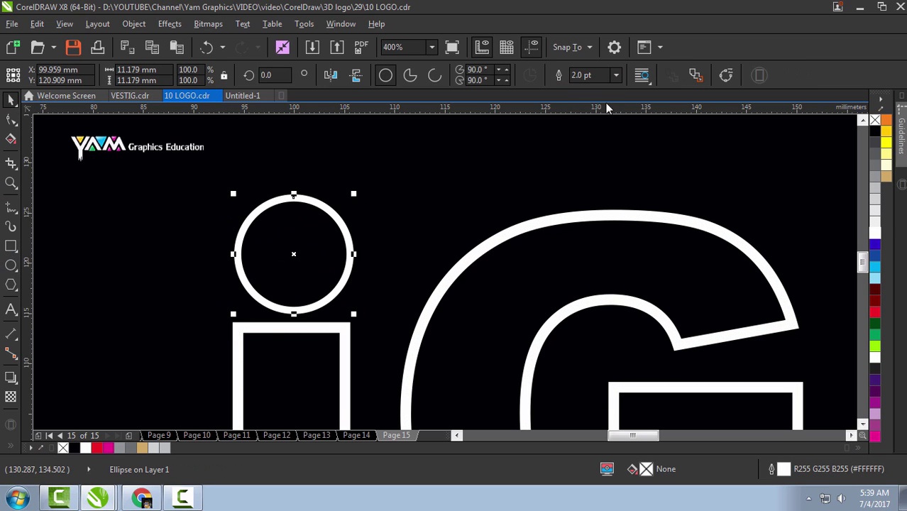
pyautogui.click(615, 75)
pyautogui.click(607, 118)
# Step: Shrink the circle slightly and combine it with the LiGHT letters into one curve
pyautogui.scroll(-1, 350, 229)
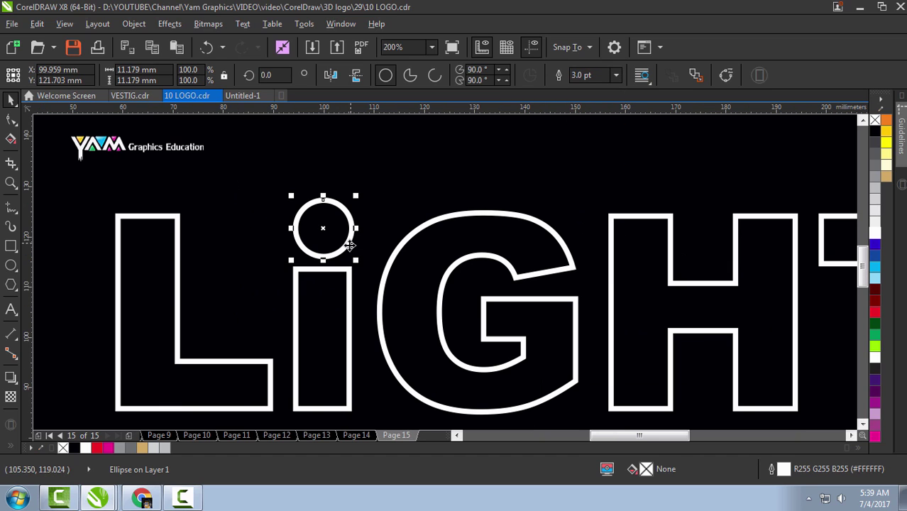
pyautogui.moveTo(355, 196); pyautogui.dragTo(349, 202)
pyautogui.click(380, 227)
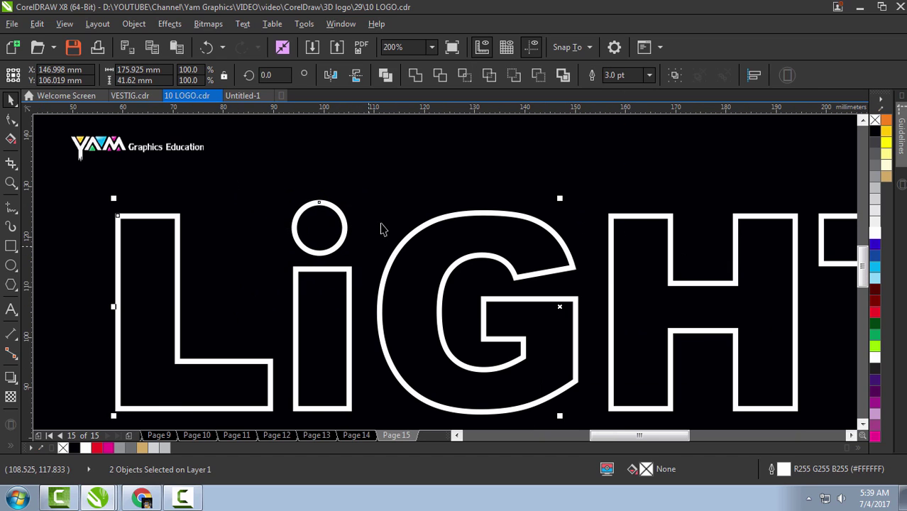
pyautogui.click(355, 237)
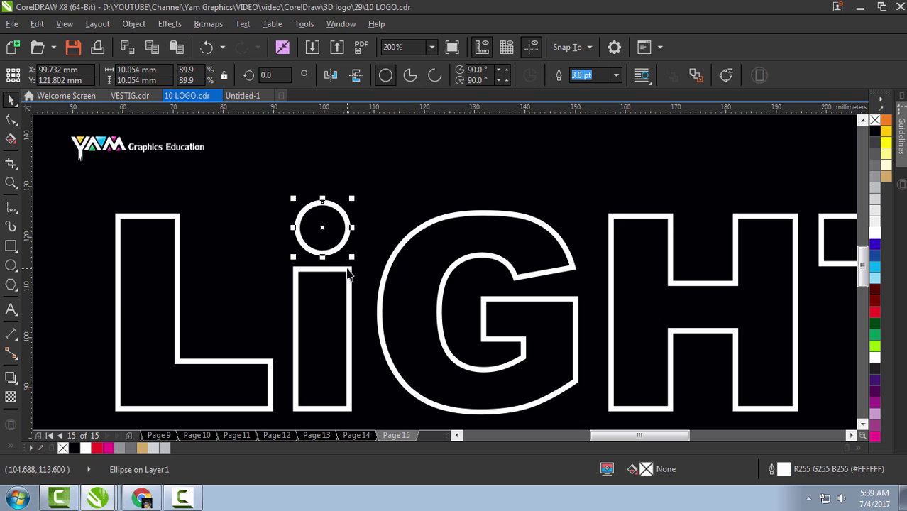
pyautogui.keyDown('shift'); pyautogui.click(350, 270); pyautogui.keyUp('shift')
pyautogui.hotkey('ctrl', 'l')
pyautogui.scroll(-3, 278, 213)
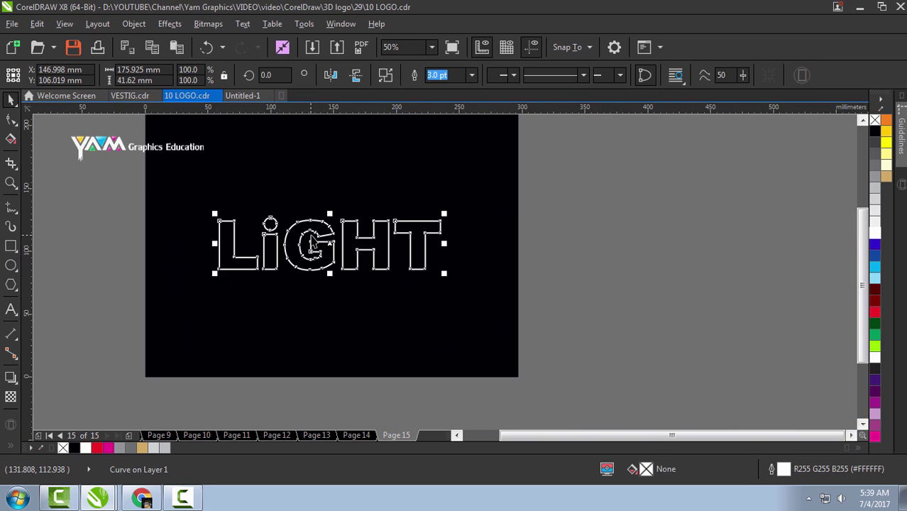
pyautogui.scroll(2, 355, 245)
pyautogui.scroll(-2, 425, 247)
# Step: Reshape the beam so its narrow end reaches the i's dot, and fill it yellow
pyautogui.scroll(2, 498, 290)
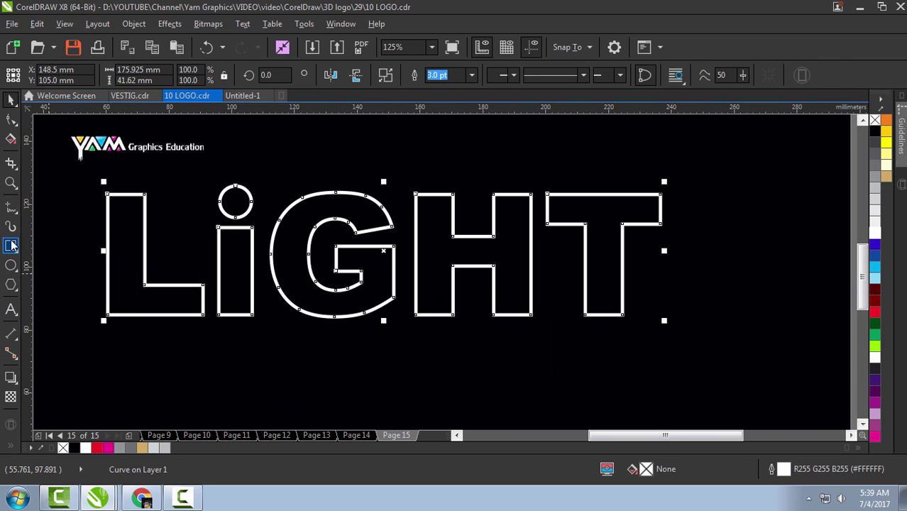
pyautogui.press('F10')
pyautogui.moveTo(223, 189); pyautogui.dragTo(552, 338)
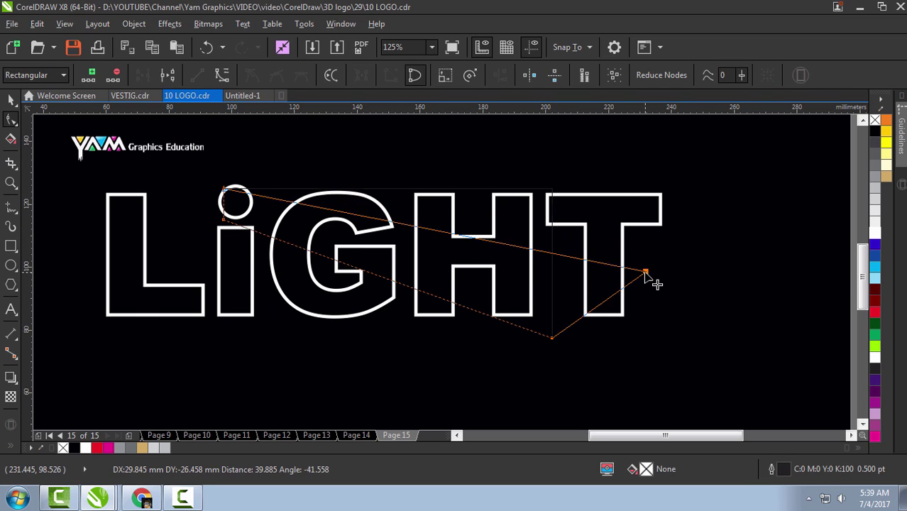
pyautogui.moveTo(556, 188); pyautogui.dragTo(606, 401)
pyautogui.moveTo(244, 220); pyautogui.dragTo(235, 224)
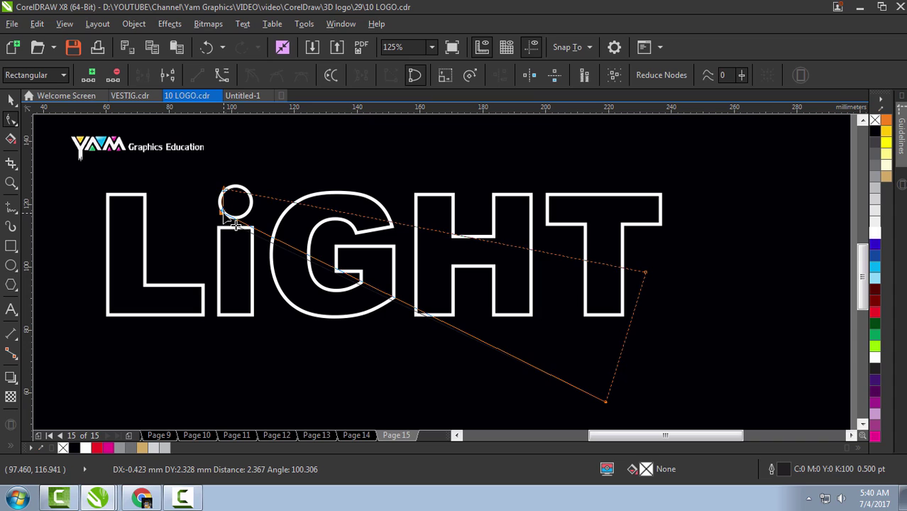
pyautogui.press('space')
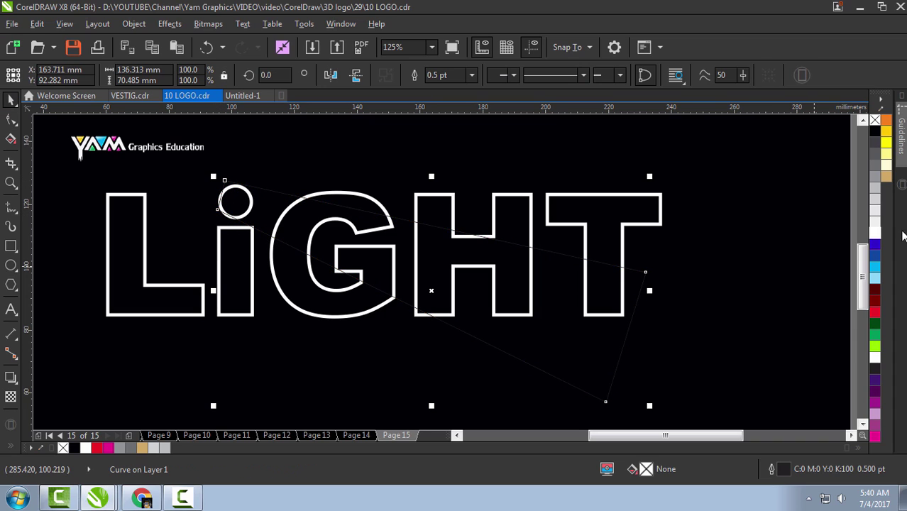
pyautogui.click(886, 142)
# Step: Clip the beam inside LiGHT, recolour it gold, and preview the logo full screen
pyautogui.click(432, 205)
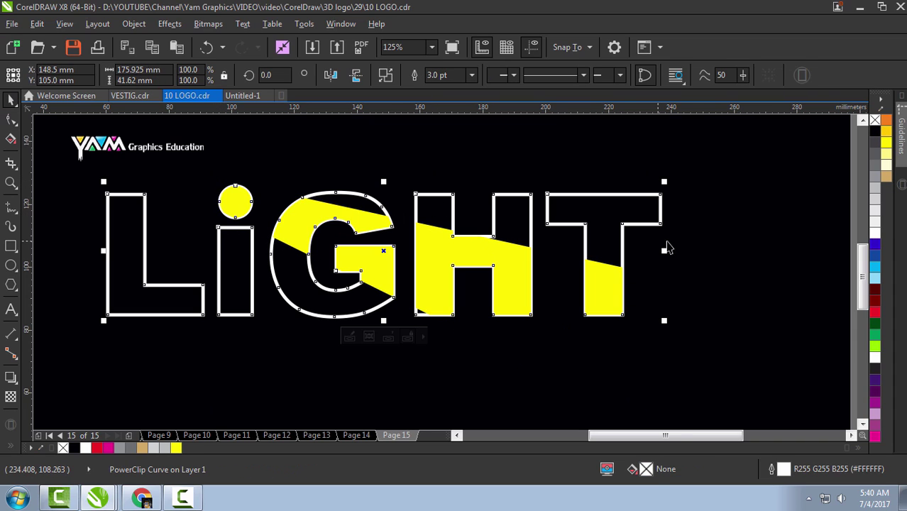
pyautogui.press('space')
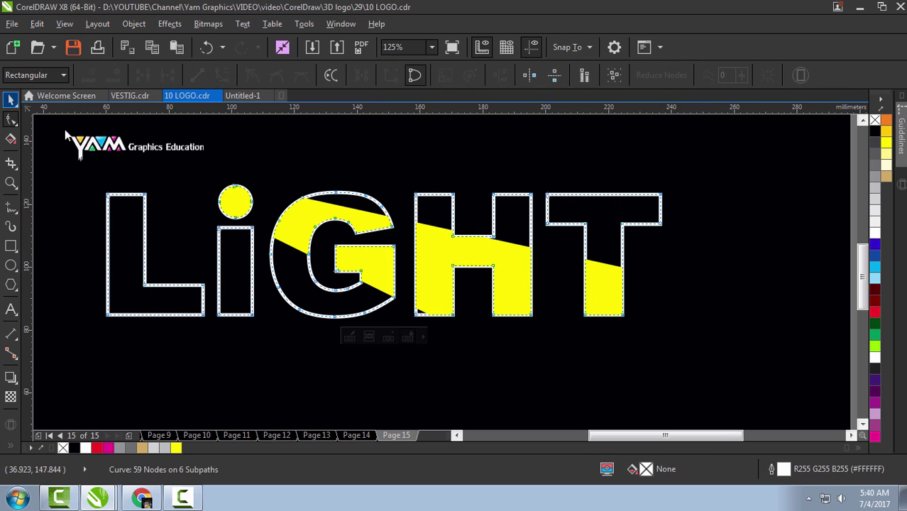
pyautogui.click(349, 336)
pyautogui.click(496, 305)
pyautogui.click(886, 135)
pyautogui.click(381, 336)
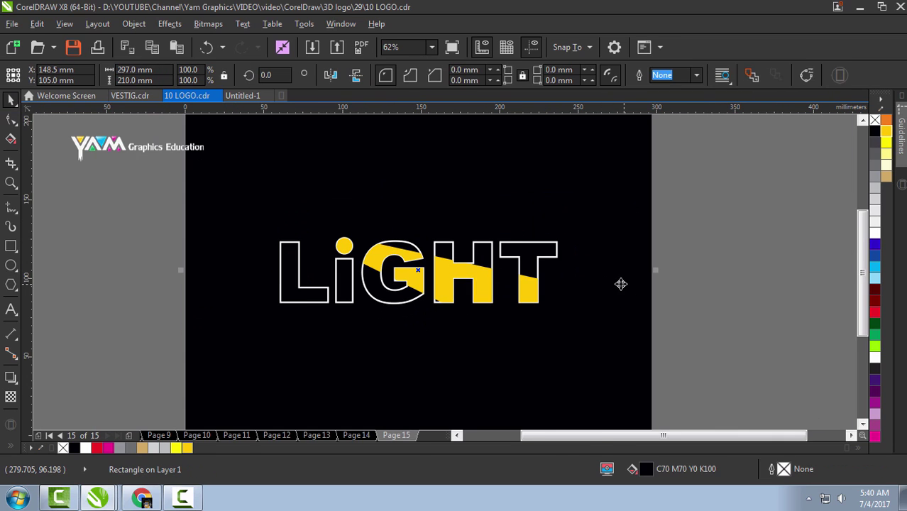
pyautogui.press('F9')
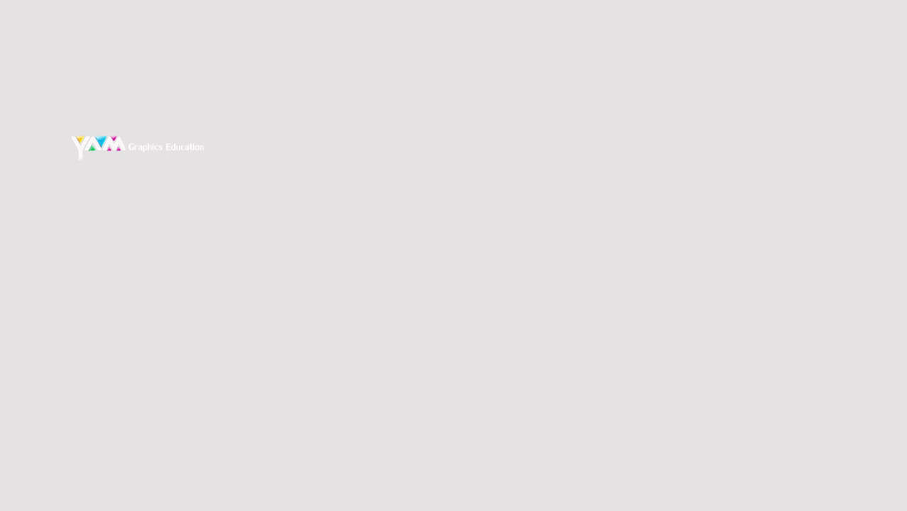
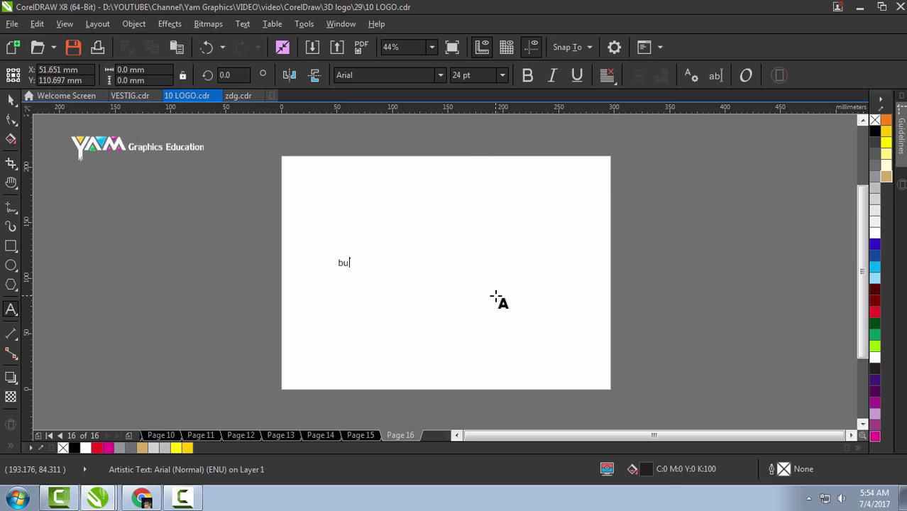
# Step: Make the word bold uppercase BUTTON, enlarged across the page and stretched slightly wider
pyautogui.hotkey('shift', 'F3')
pyautogui.click(408, 292)
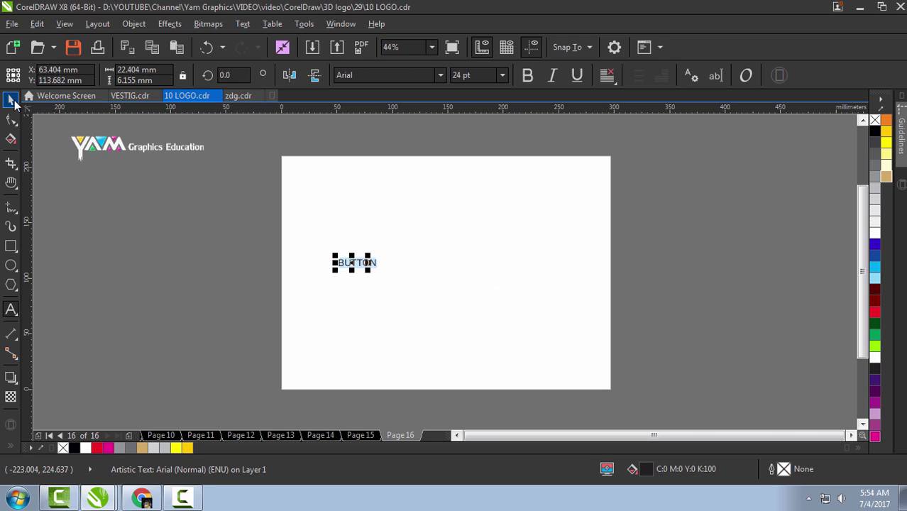
pyautogui.hotkey('ctrl', 'space')
pyautogui.hotkey('ctrl', 'b')
pyautogui.moveTo(383, 271); pyautogui.dragTo(581, 384)
pyautogui.click(506, 287)
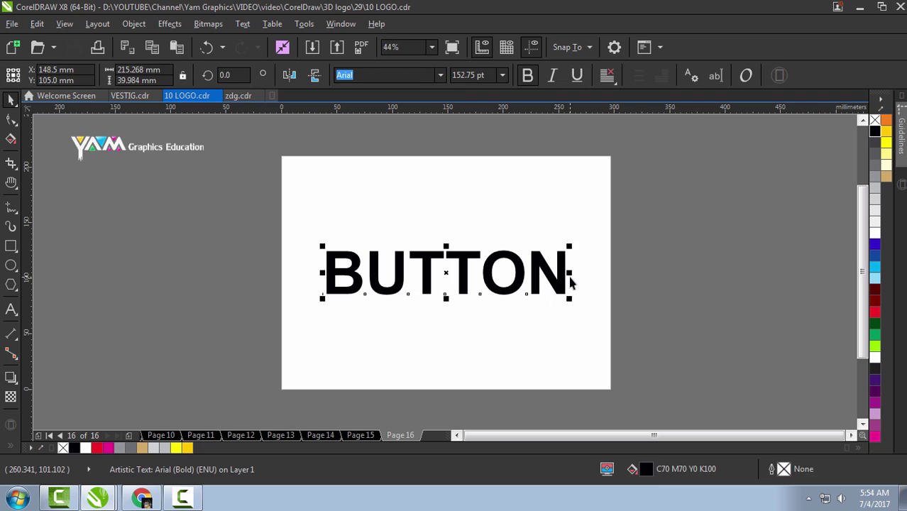
pyautogui.moveTo(570, 273); pyautogui.dragTo(578, 272)
# Step: Convert BUTTON to curves, delete the O, and extend the N's left edge into its space
pyautogui.hotkey('ctrl', 'q')
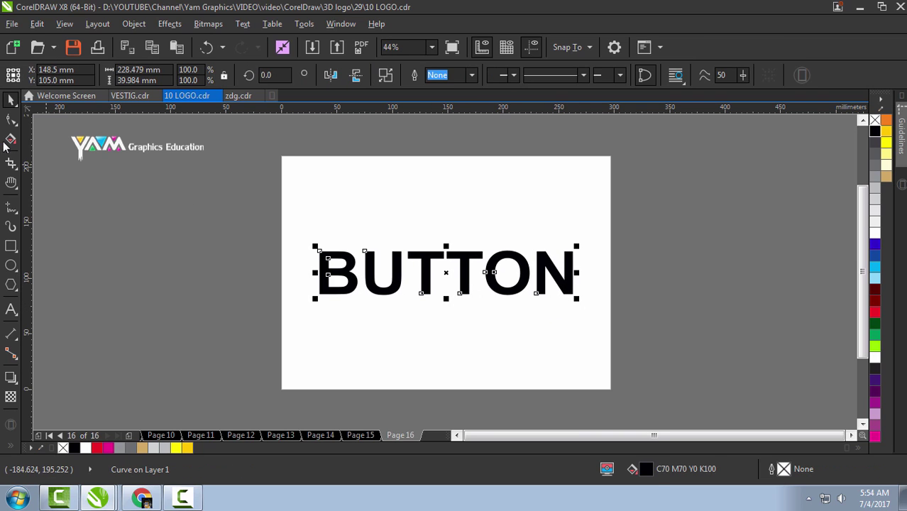
pyautogui.press('F10')
pyautogui.scroll(4, 506, 264)
pyautogui.moveTo(579, 164); pyautogui.dragTo(363, 413)
pyautogui.press('Delete')
pyautogui.scroll(-2, 520, 258)
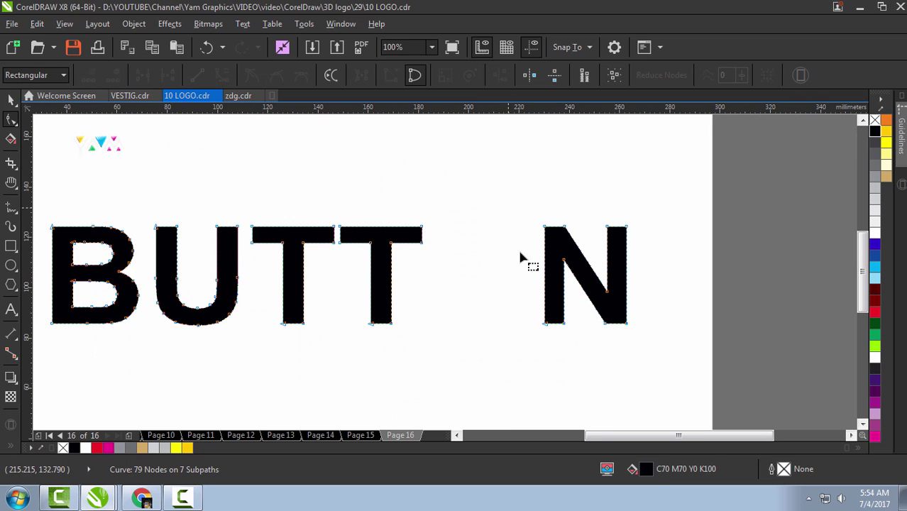
pyautogui.moveTo(543, 325); pyautogui.dragTo(490, 334)
# Step: Draw a circle over the N's left side and cut it out as a circular bite
pyautogui.press('F7')
pyautogui.moveTo(437, 227); pyautogui.dragTo(512, 329)
pyautogui.moveTo(432, 223); pyautogui.dragTo(428, 223)
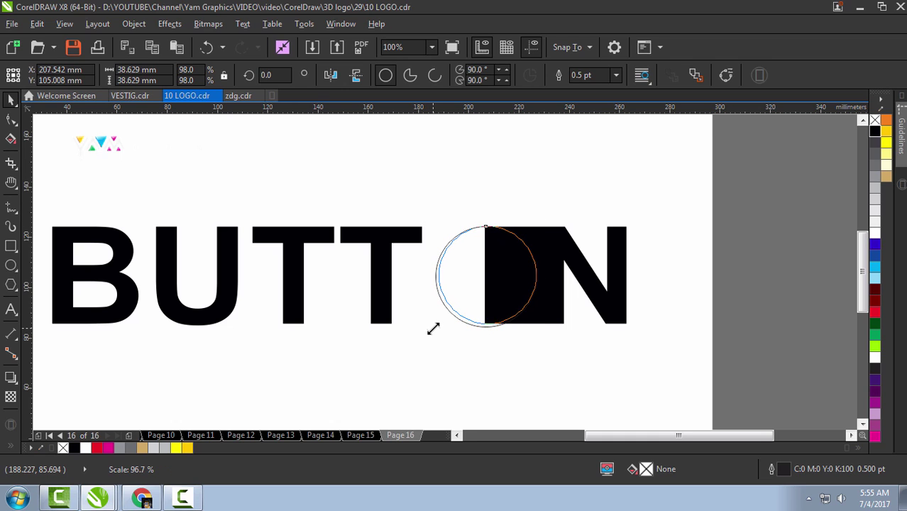
pyautogui.moveTo(433, 329); pyautogui.dragTo(433, 329)
pyautogui.keyDown('shift'); pyautogui.click(546, 316); pyautogui.keyUp('shift')
pyautogui.click(539, 74)
pyautogui.click(472, 272)
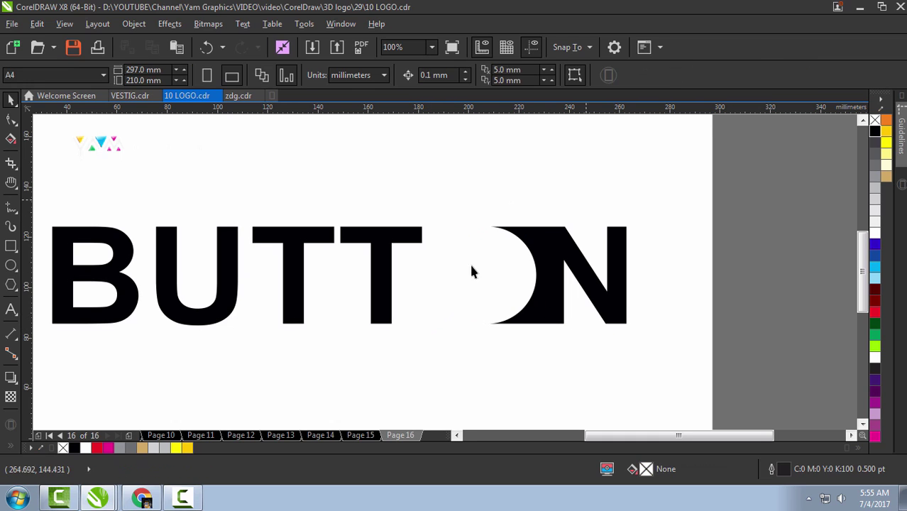
# Step: Draw four small button-hole circles in the O's space and group them
pyautogui.click(11, 265)
pyautogui.scroll(1, 468, 262)
pyautogui.moveTo(461, 242)
pyautogui.mouseDown()
pyautogui.moveTo(491, 272)
pyautogui.moveTo(459, 249)
pyautogui.mouseUp()
pyautogui.moveTo(459, 249)
pyautogui.mouseDown()
pyautogui.moveTo(525, 254)
pyautogui.moveTo(528, 310)
pyautogui.mouseUp()
pyautogui.hotkey('ctrl', 'g')
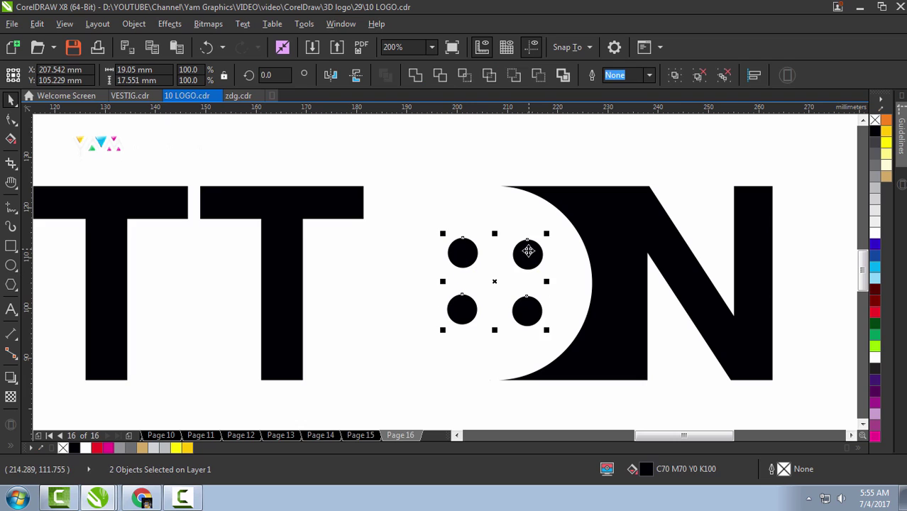
pyautogui.hotkey('ctrl', 'g')
# Step: Combine the button holes with the lettering and nudge the hole and N nodes left
pyautogui.scroll(-2, 511, 220)
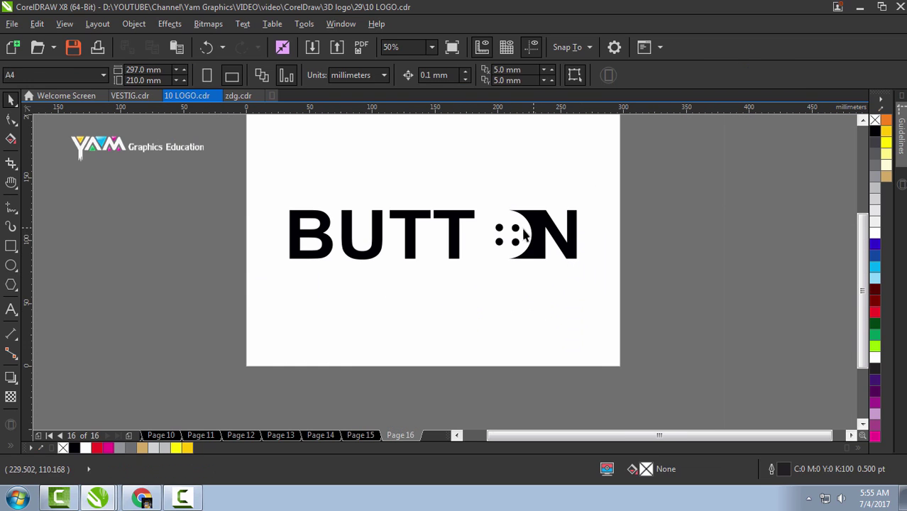
pyautogui.keyDown('shift'); pyautogui.click(538, 250); pyautogui.keyUp('shift')
pyautogui.hotkey('ctrl', 'l')
pyautogui.press('F10')
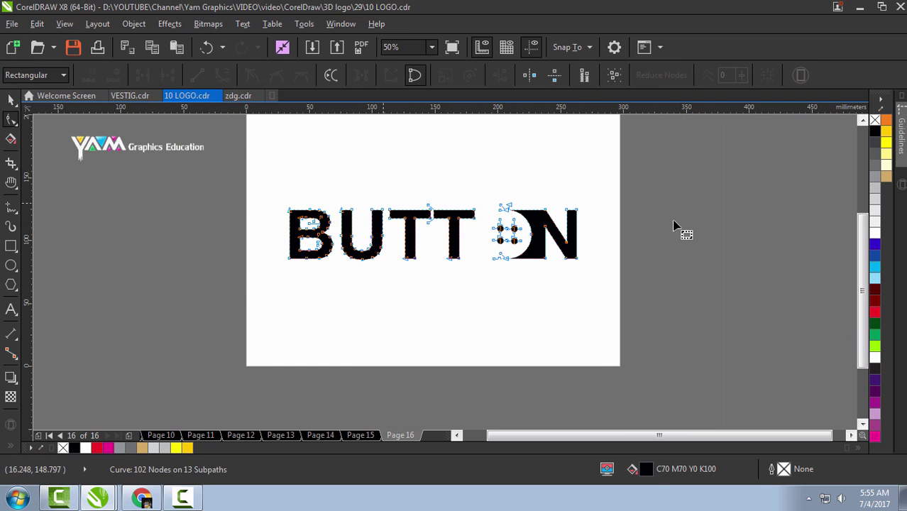
pyautogui.moveTo(656, 188); pyautogui.dragTo(479, 305)
pyautogui.press('Left')
pyautogui.press('Left')
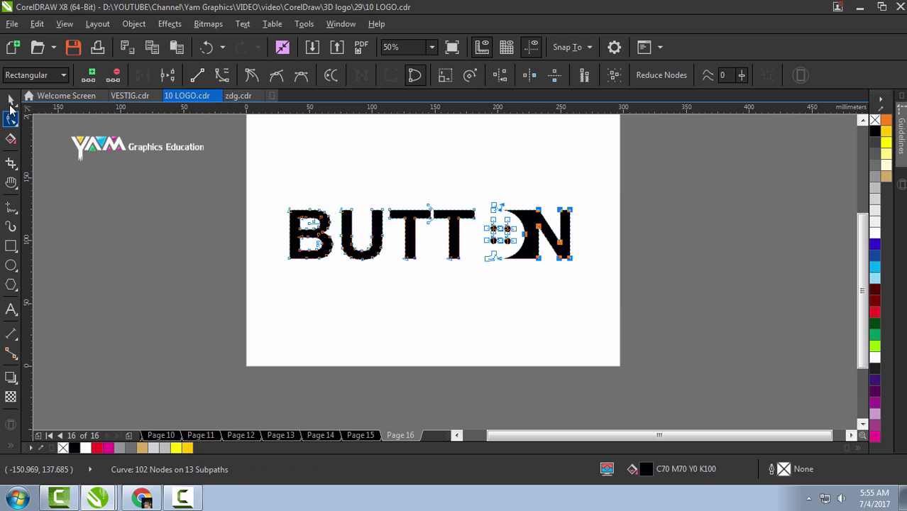
pyautogui.click(13, 100)
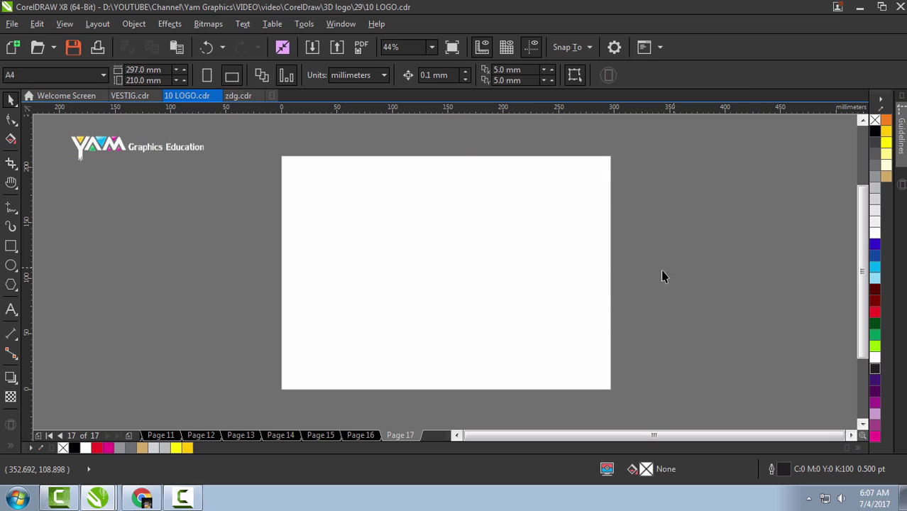
# Step: Type 'Hide' in bold title case and enlarge it
pyautogui.press('F8')
pyautogui.click(389, 266)
pyautogui.write('h')
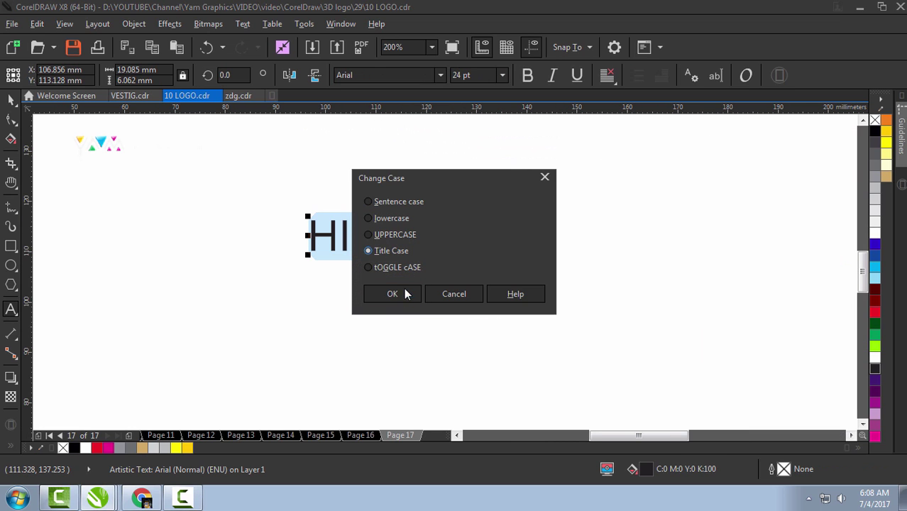
pyautogui.click(406, 294)
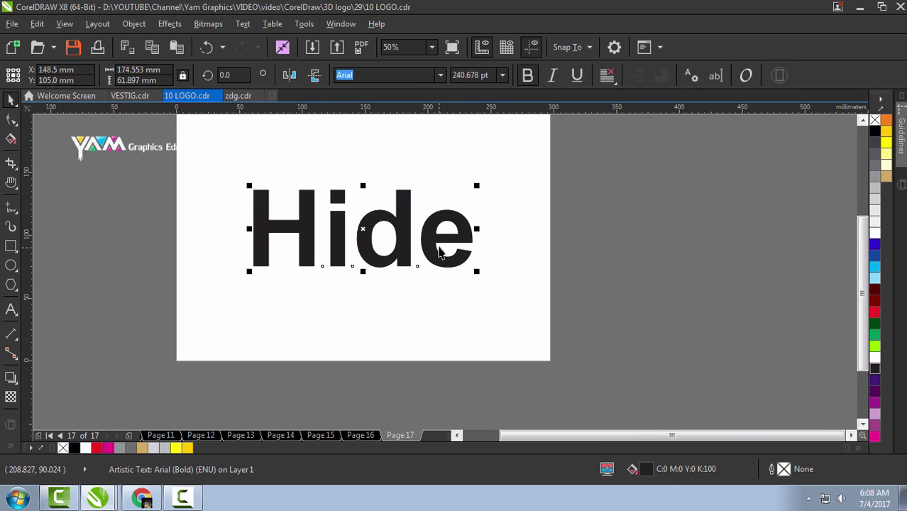
pyautogui.moveTo(478, 275); pyautogui.dragTo(490, 276)
# Step: Fill Hide with 50% grey, break it apart, and rearrange the letters with the i separate
pyautogui.click(875, 168)
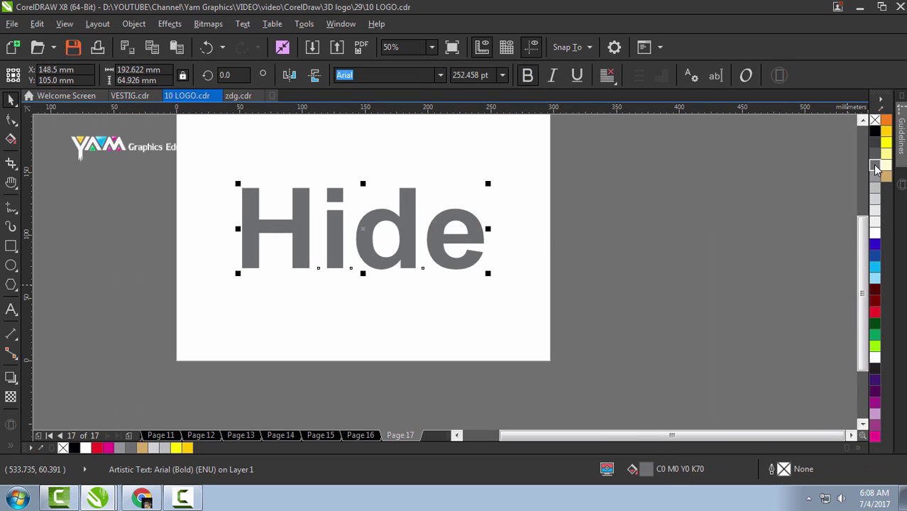
pyautogui.click(878, 180)
pyautogui.hotkey('ctrl', 'k')
pyautogui.moveTo(333, 234); pyautogui.dragTo(578, 305)
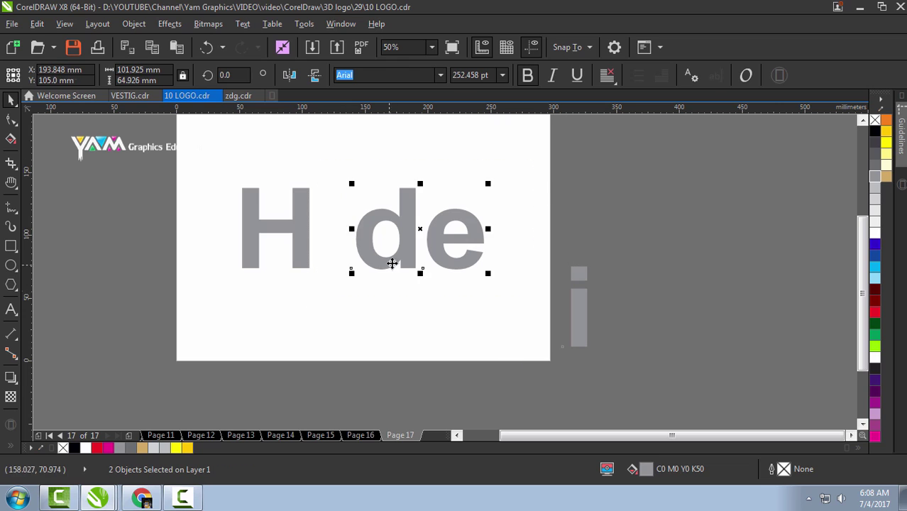
pyautogui.moveTo(391, 254); pyautogui.dragTo(347, 273)
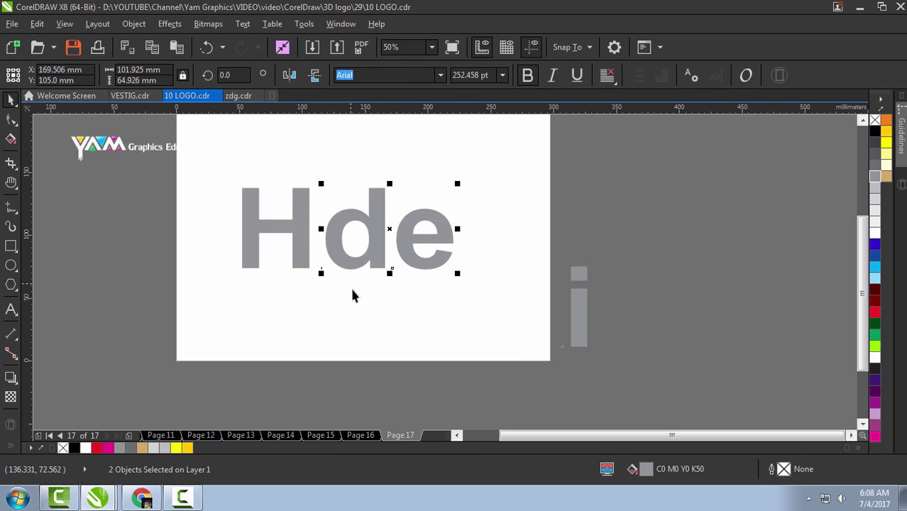
pyautogui.moveTo(578, 308); pyautogui.dragTo(523, 264)
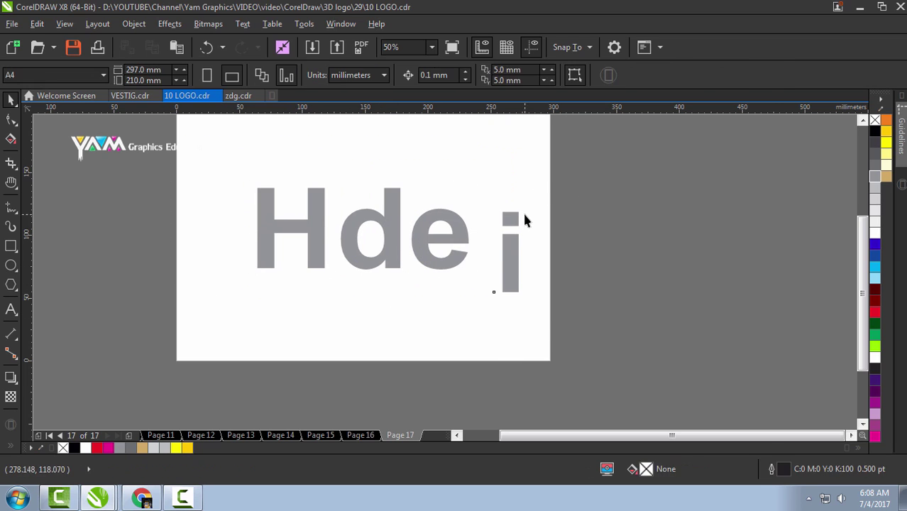
# Step: Replace the i's dot with a round blue dot centered above the stem
pyautogui.scroll(1, 512, 217)
pyautogui.press('F10')
pyautogui.press('Delete')
pyautogui.moveTo(498, 175)
pyautogui.mouseDown()
pyautogui.moveTo(425, 219)
pyautogui.moveTo(484, 231)
pyautogui.mouseUp()
pyautogui.press('F7')
pyautogui.press('space')
pyautogui.keyDown('shift'); pyautogui.click(457, 284); pyautogui.keyUp('shift')
pyautogui.press('c')
# Step: Remove outlines, fill both i parts blue, and combine them into one i
pyautogui.click(874, 245)
pyautogui.rightClick(874, 119)
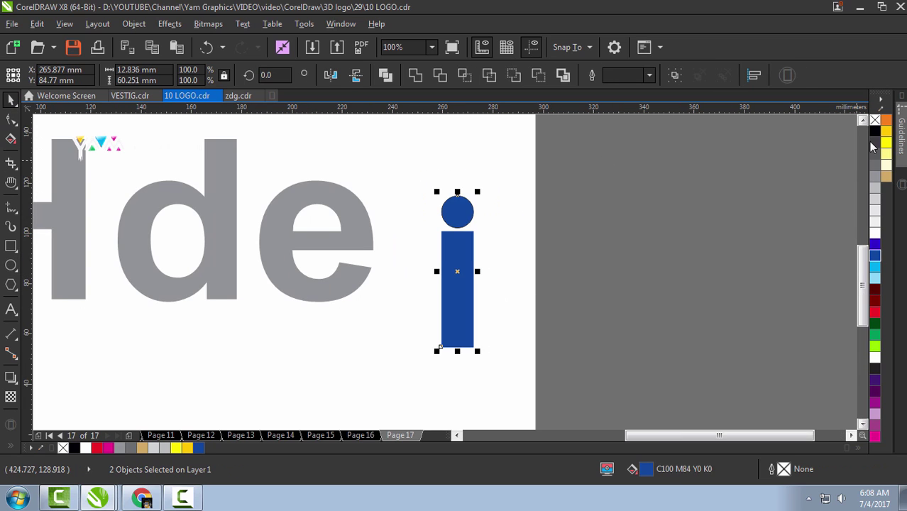
pyautogui.click(466, 213)
pyautogui.keyDown('shift'); pyautogui.click(468, 258); pyautogui.keyUp('shift')
pyautogui.hotkey('ctrl', 'l')
# Step: Place the blue i between H and d and tilt it toward the d
pyautogui.scroll(-1, 467, 258)
pyautogui.scroll(1, 429, 263)
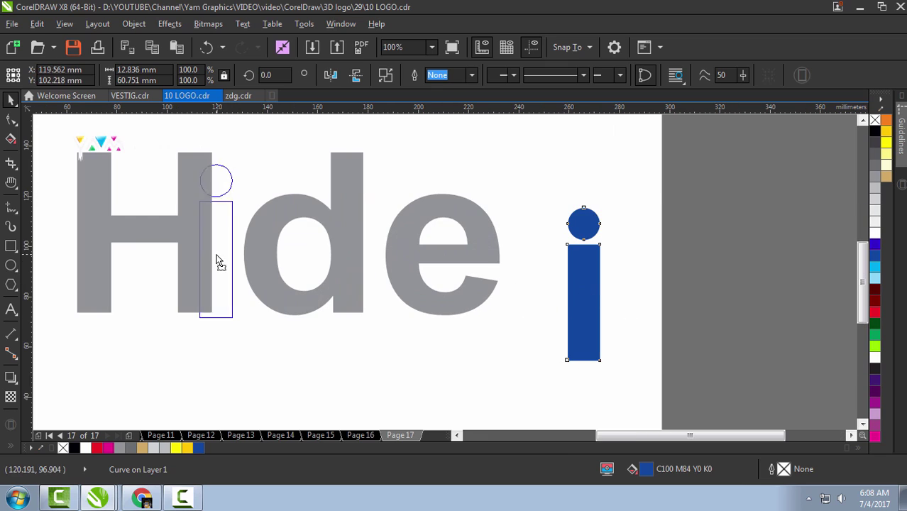
pyautogui.keyDown('shift'); pyautogui.click(196, 249); pyautogui.keyUp('shift')
pyautogui.press('c')
pyautogui.press('e')
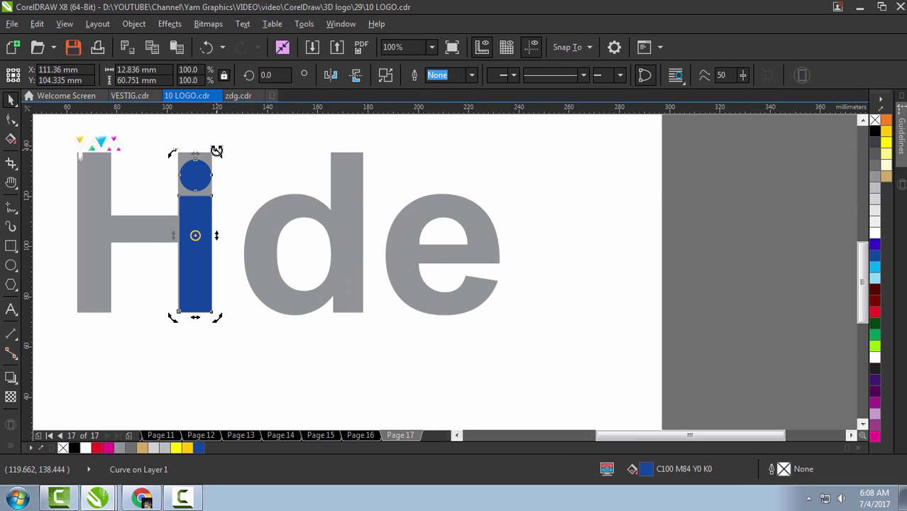
pyautogui.moveTo(214, 148)
pyautogui.mouseDown()
pyautogui.moveTo(263, 146)
pyautogui.moveTo(222, 266)
pyautogui.moveTo(229, 236)
pyautogui.mouseUp()
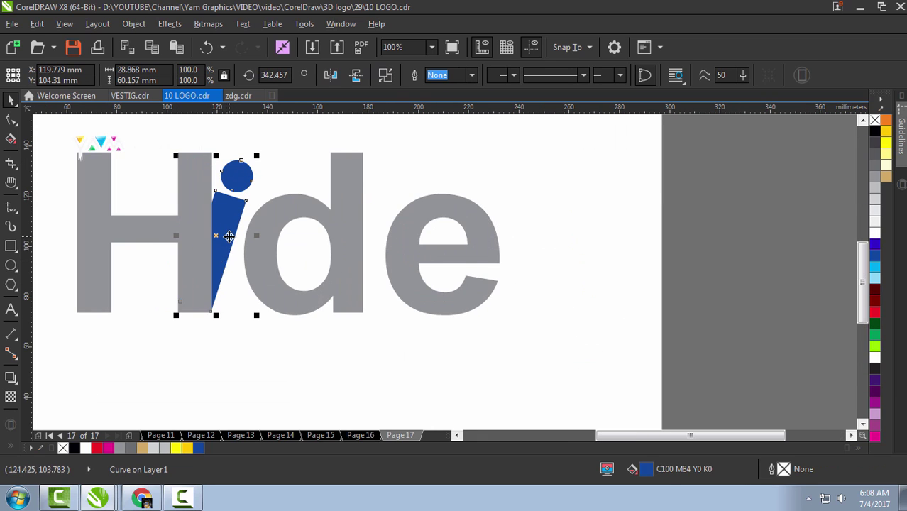
pyautogui.scroll(-2, 445, 242)
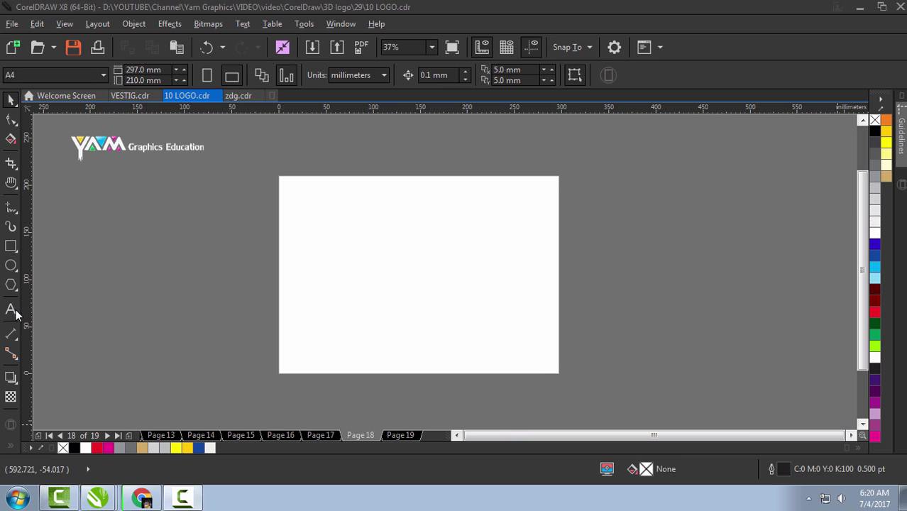
# Step: Type DRINK in uppercase and widen the spacing between its letters
pyautogui.click(11, 309)
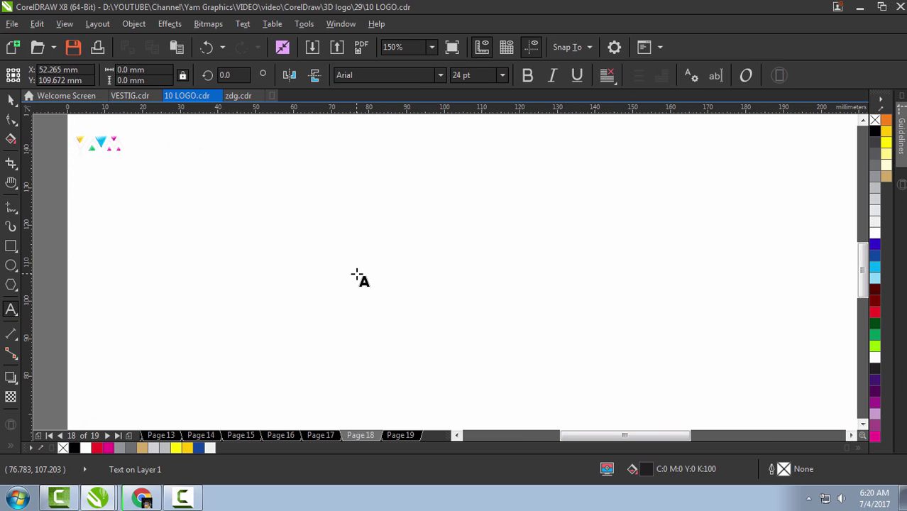
pyautogui.write('drink')
pyautogui.hotkey('ctrl', 'a')
pyautogui.hotkey('shift', 'F3')
pyautogui.press('u')
pyautogui.press('Return')
pyautogui.press('F10')
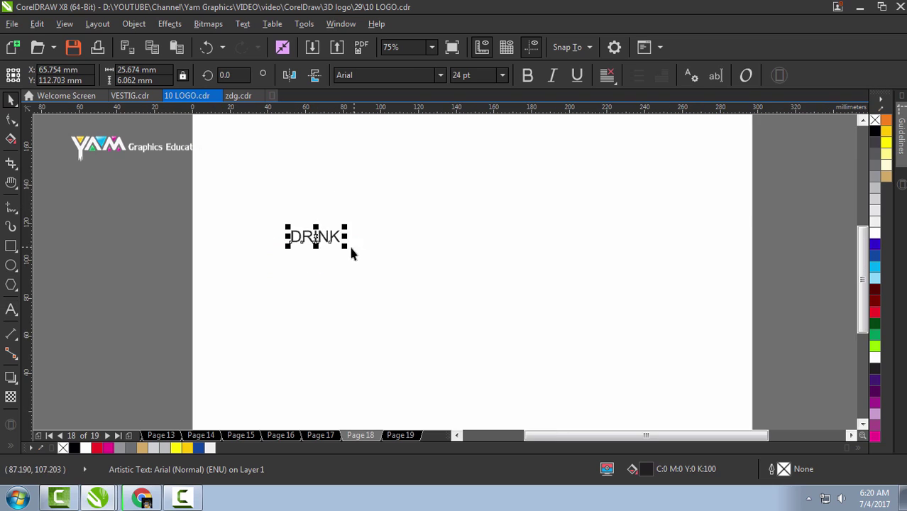
pyautogui.scroll(-3, 350, 251)
pyautogui.moveTo(454, 253); pyautogui.dragTo(499, 254)
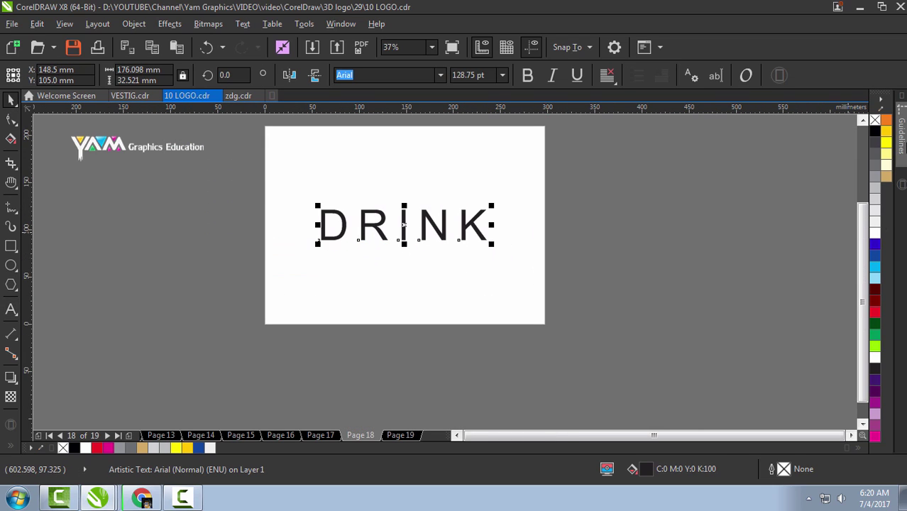
pyautogui.scroll(2, 474, 224)
# Step: Convert DRINK to curves, drop the I below the baseline, and bend its top up-left
pyautogui.hotkey('ctrl', 'q')
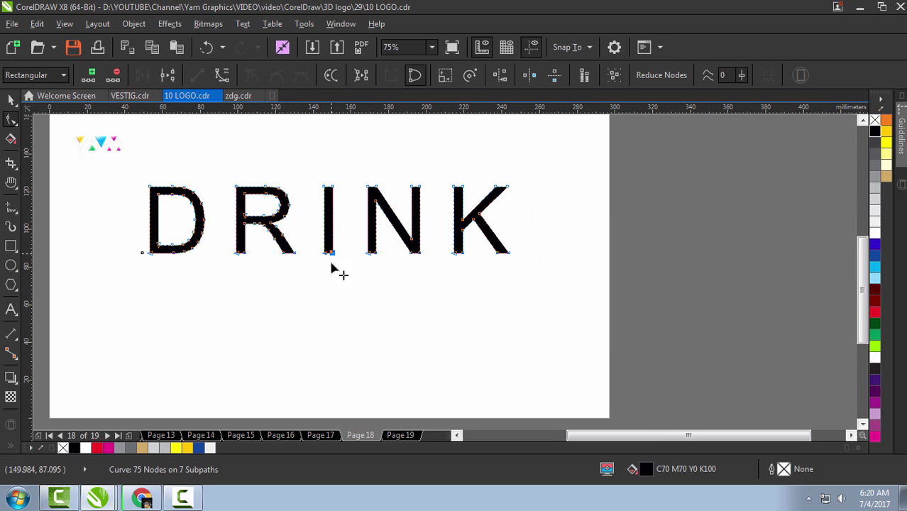
pyautogui.moveTo(329, 253); pyautogui.dragTo(332, 355)
pyautogui.scroll(4, 344, 205)
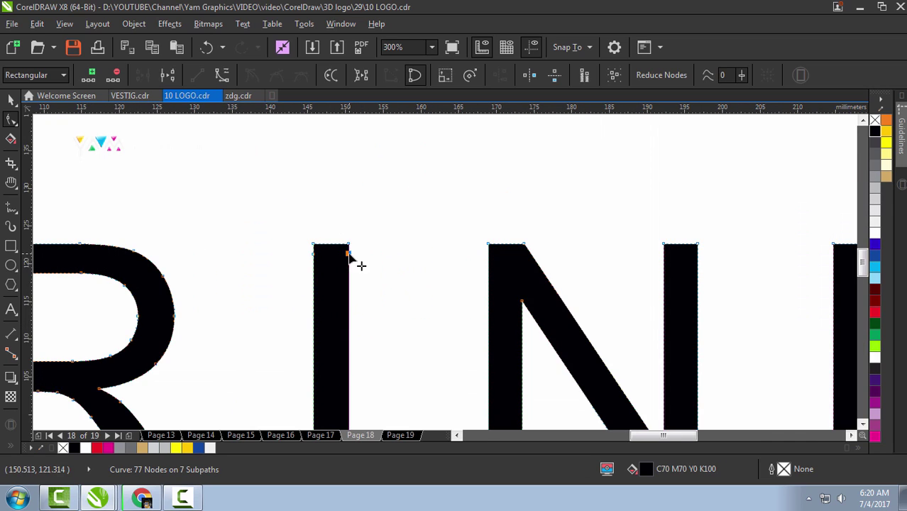
pyautogui.moveTo(346, 248); pyautogui.dragTo(310, 196)
pyautogui.scroll(-4, 348, 257)
pyautogui.press('space')
pyautogui.click(309, 204)
pyautogui.press('space')
pyautogui.click(491, 239)
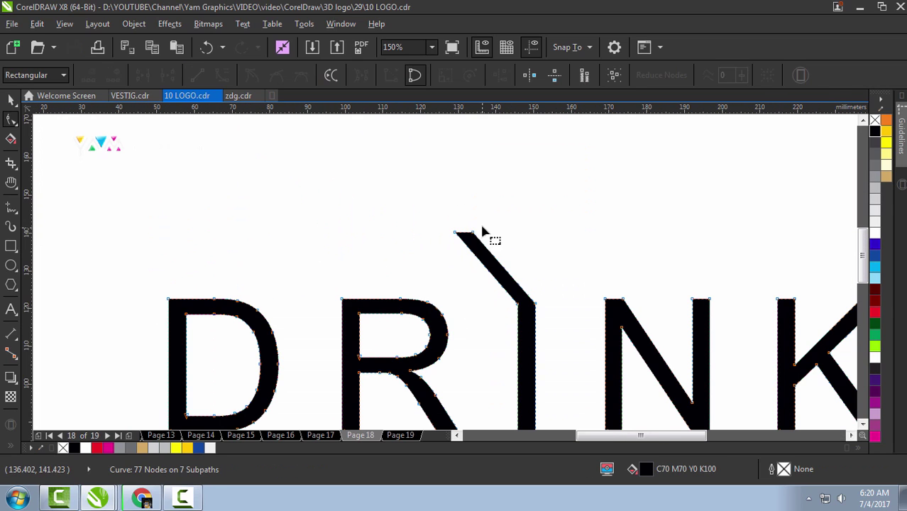
pyautogui.moveTo(522, 305); pyautogui.dragTo(22, 282)
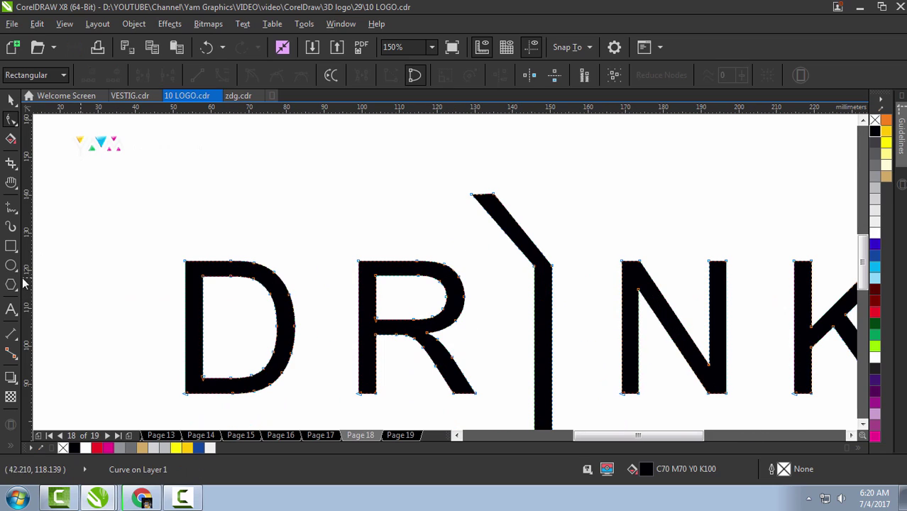
# Step: Smear the top corner of the I with the Smear tool
pyautogui.click(13, 120)
pyautogui.click(78, 150)
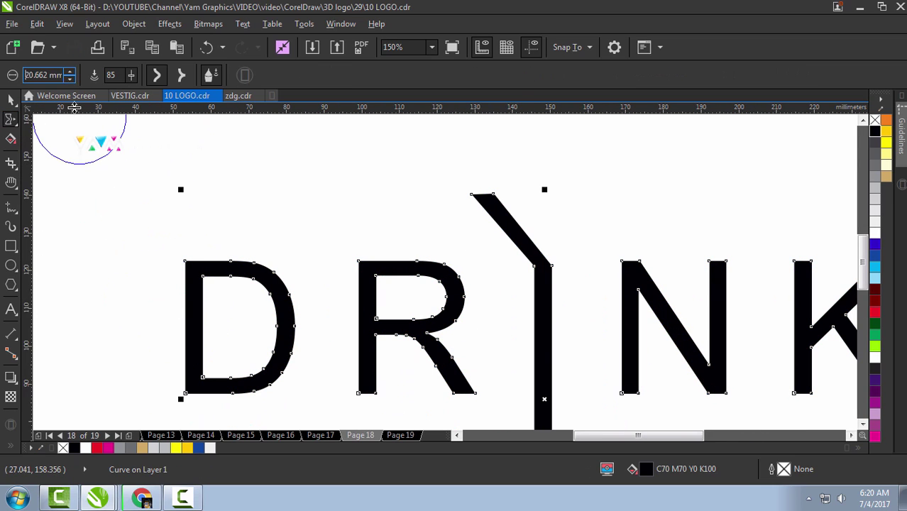
pyautogui.scroll(2, 204, 302)
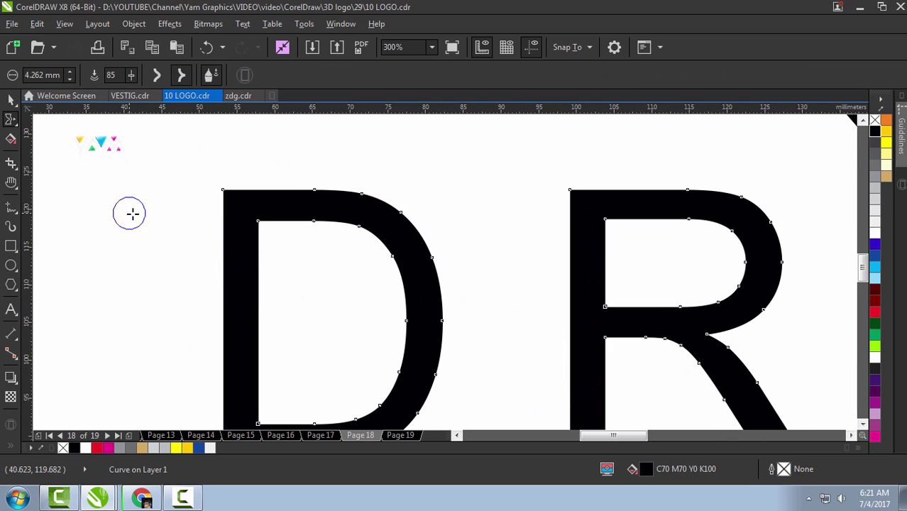
pyautogui.scroll(-1, 142, 204)
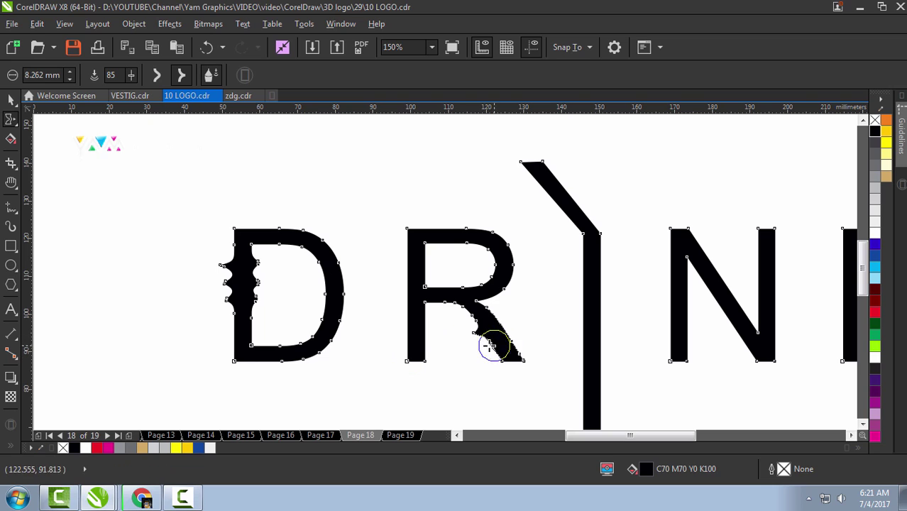
pyautogui.scroll(1, 500, 330)
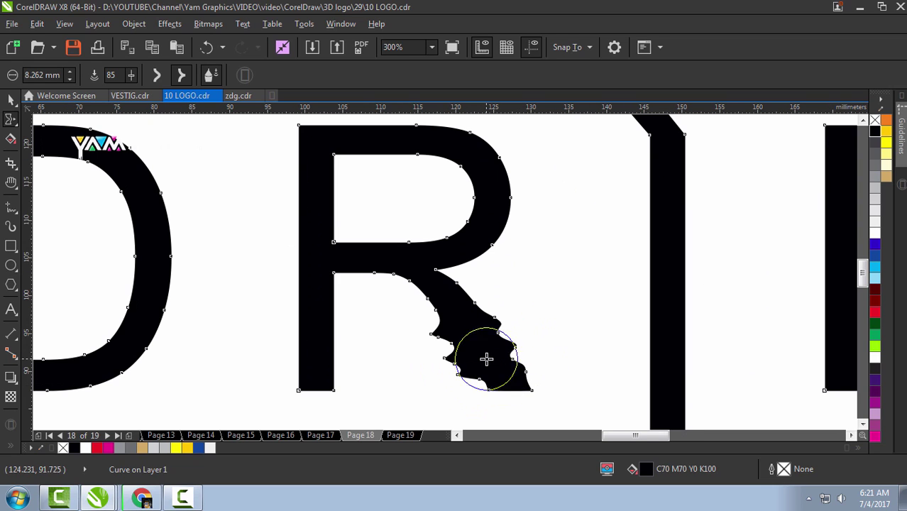
pyautogui.scroll(-1, 462, 365)
pyautogui.scroll(1, 482, 209)
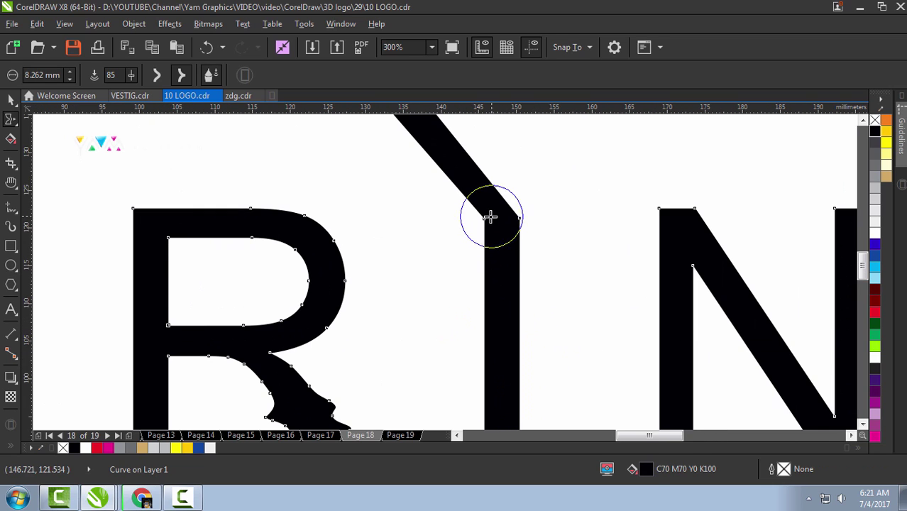
pyautogui.moveTo(489, 213)
pyautogui.mouseDown()
pyautogui.moveTo(478, 208)
pyautogui.moveTo(489, 224)
pyautogui.moveTo(474, 241)
pyautogui.moveTo(508, 193)
pyautogui.moveTo(513, 226)
pyautogui.moveTo(442, 186)
pyautogui.mouseUp()
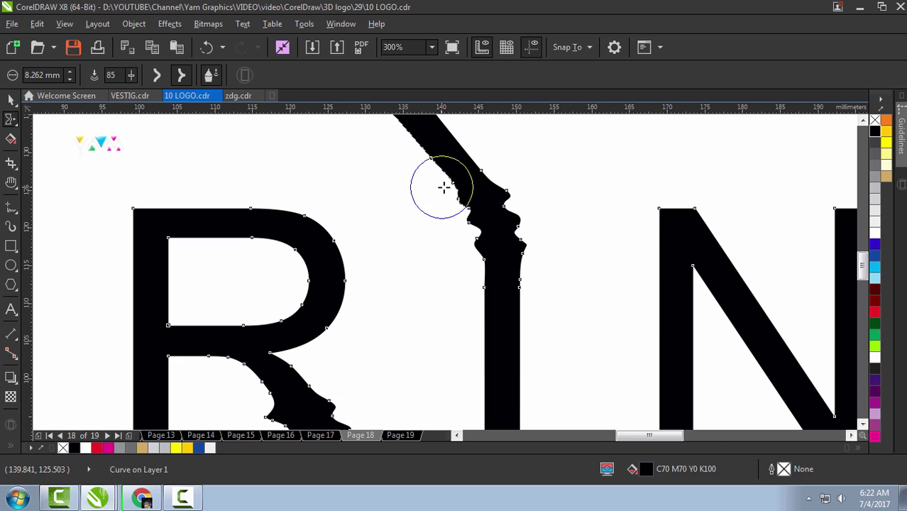
# Step: Smear bulges into the N's right stem and along the K's lower diagonal
pyautogui.scroll(-1, 454, 206)
pyautogui.scroll(1, 576, 261)
pyautogui.moveTo(658, 227); pyautogui.dragTo(622, 264)
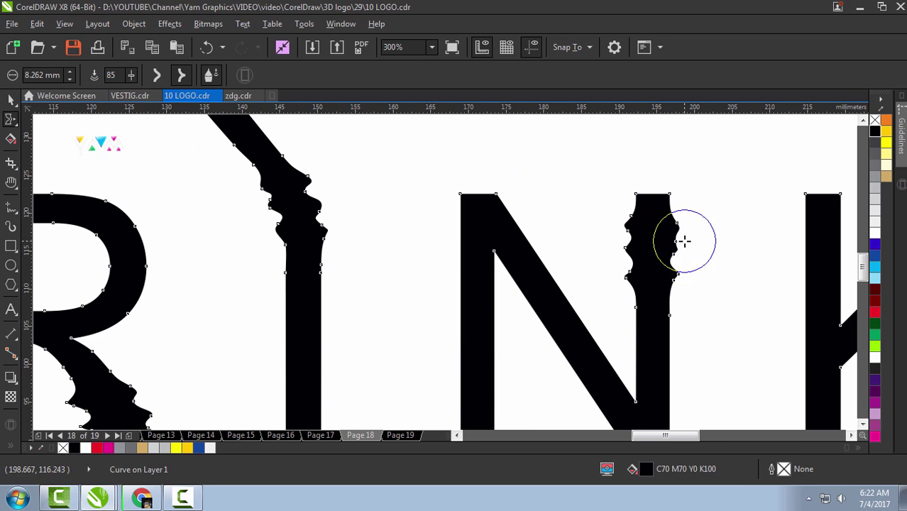
pyautogui.scroll(-1, 639, 255)
pyautogui.scroll(1, 738, 266)
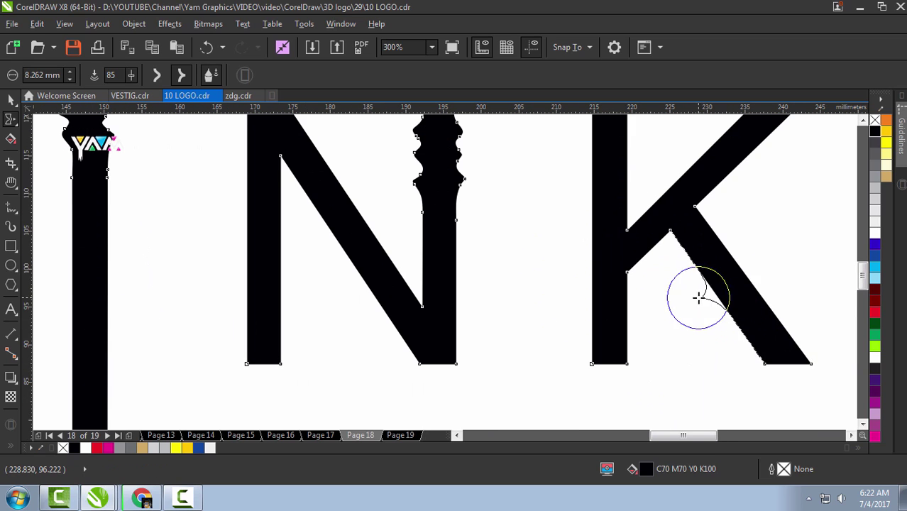
pyautogui.moveTo(698, 298)
pyautogui.mouseDown()
pyautogui.moveTo(753, 337)
pyautogui.moveTo(719, 308)
pyautogui.moveTo(781, 308)
pyautogui.moveTo(796, 333)
pyautogui.mouseUp()
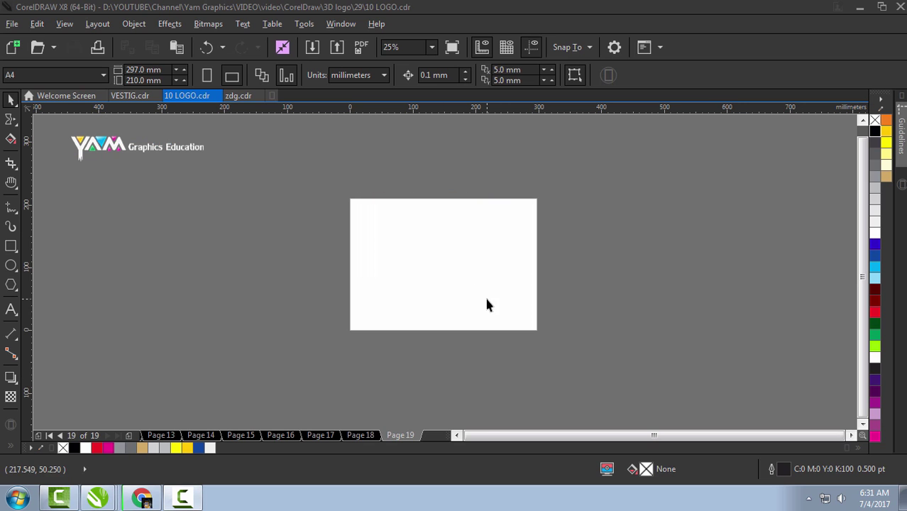
# Step: Type SEVEN in uppercase on Page 19 and set it in Impact
pyautogui.scroll(2, 458, 250)
pyautogui.press('F8')
pyautogui.click(355, 267)
pyautogui.write('seven')
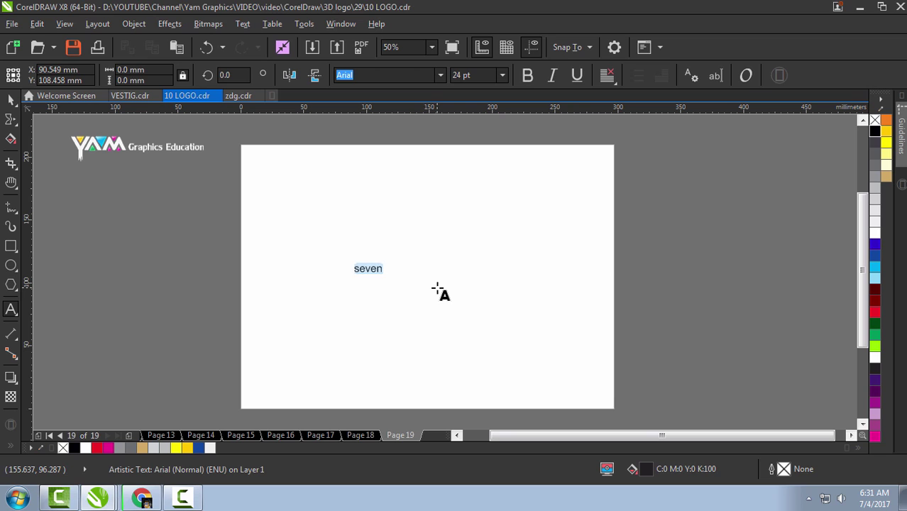
pyautogui.hotkey('shift', 'F3')
pyautogui.click(392, 293)
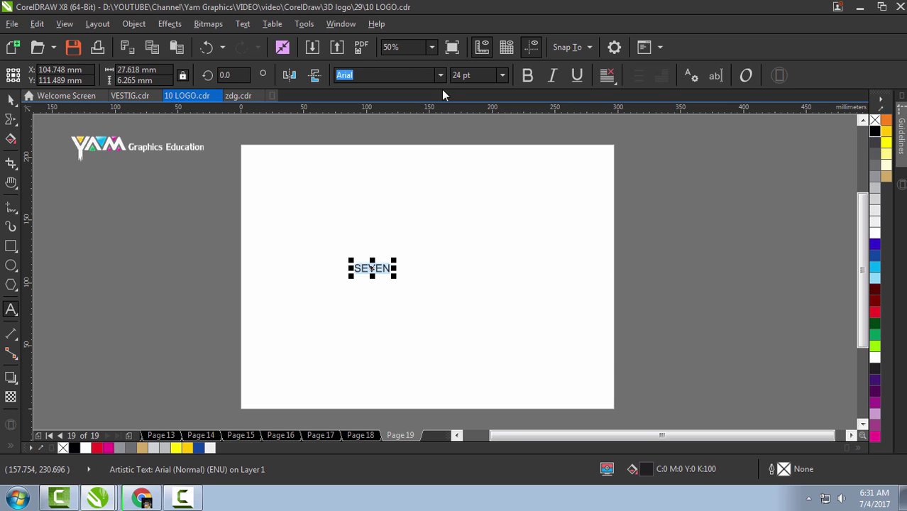
pyautogui.click(440, 75)
pyautogui.click(469, 201)
# Step: Enlarge SEVEN, stretch it wider across the page, and convert it to curves
pyautogui.hotkey('ctrl', 'space')
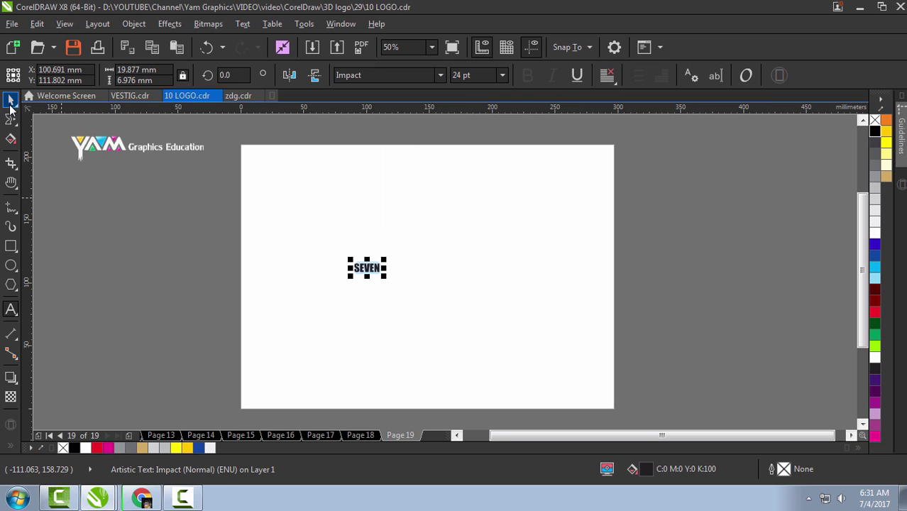
pyautogui.moveTo(381, 273)
pyautogui.mouseDown()
pyautogui.moveTo(565, 337)
pyautogui.moveTo(557, 324)
pyautogui.mouseUp()
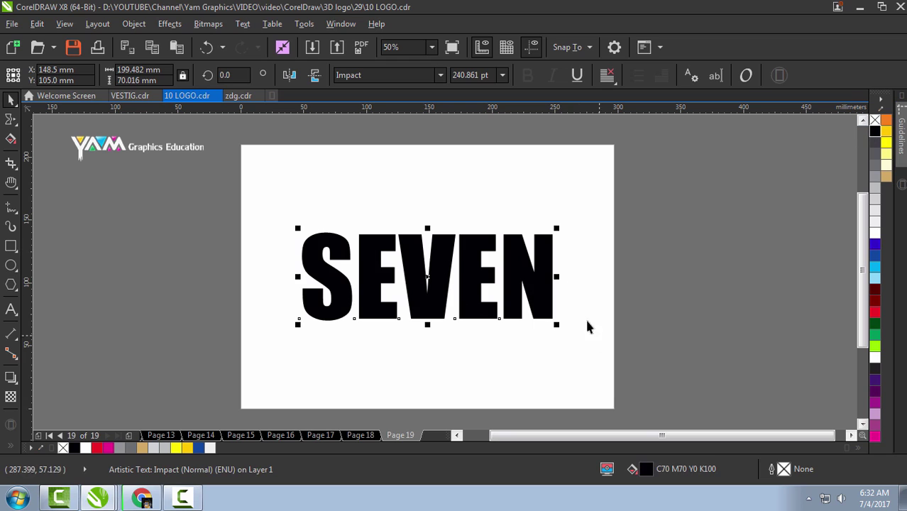
pyautogui.moveTo(557, 276); pyautogui.dragTo(602, 286)
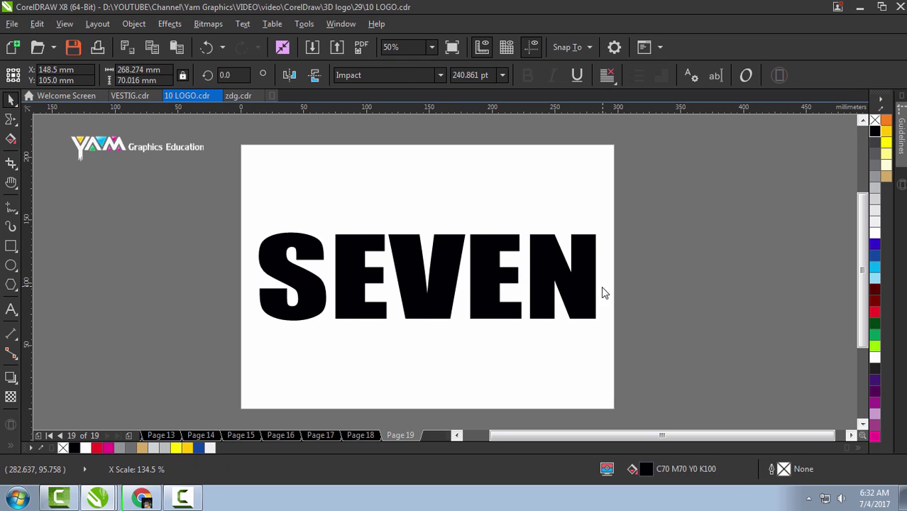
pyautogui.hotkey('ctrl', 'q')
pyautogui.click(10, 120)
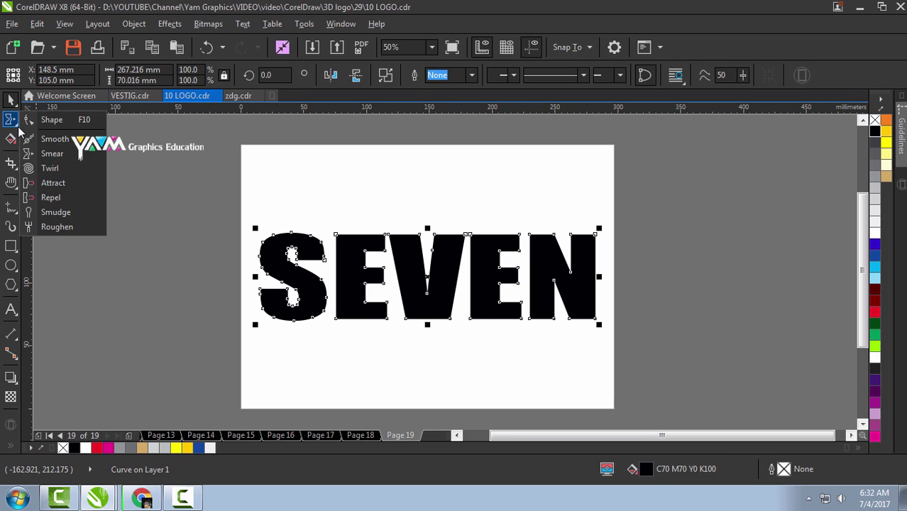
pyautogui.click(45, 119)
# Step: Type a 7 beside the page and set it in Impact
pyautogui.click(12, 306)
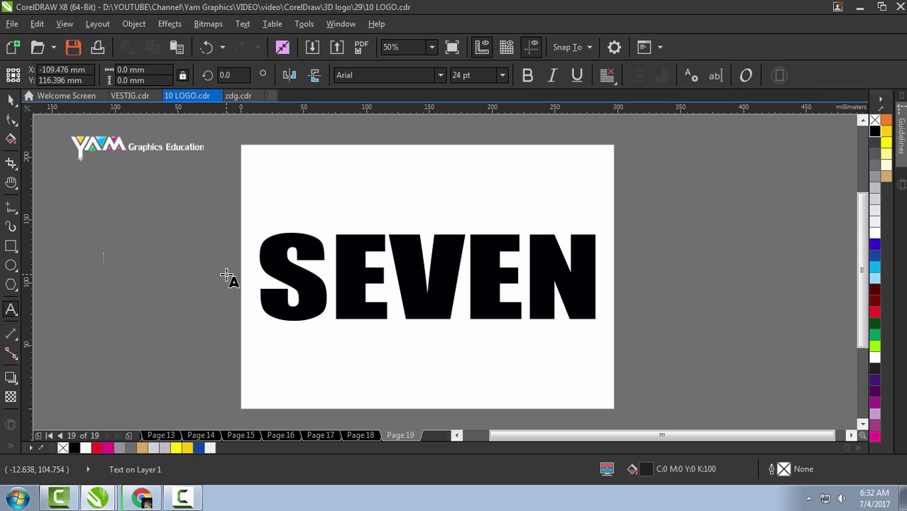
pyautogui.click(108, 265)
pyautogui.write('7')
pyautogui.click(433, 74)
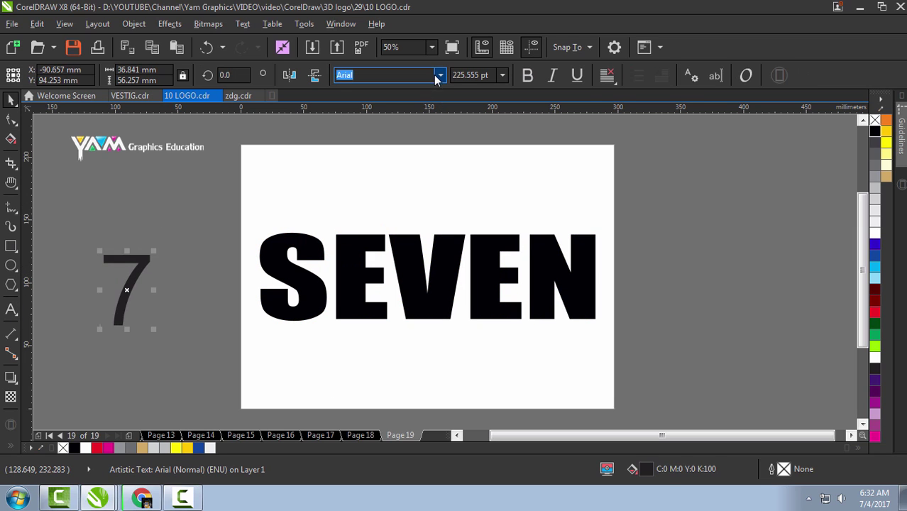
pyautogui.click(411, 109)
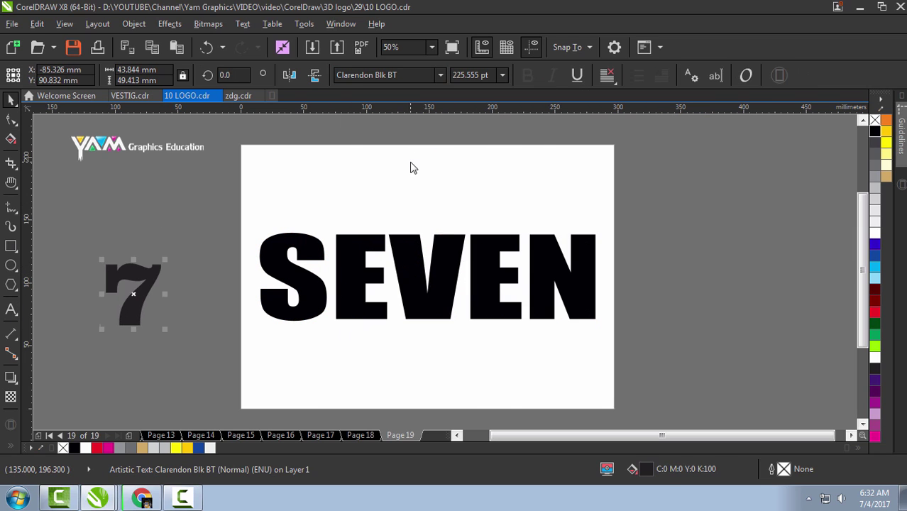
pyautogui.click(440, 75)
pyautogui.click(384, 129)
# Step: Stretch the 7 wider, fill it light grey, and fit it over the V
pyautogui.moveTo(146, 291); pyautogui.dragTo(465, 279)
pyautogui.click(874, 188)
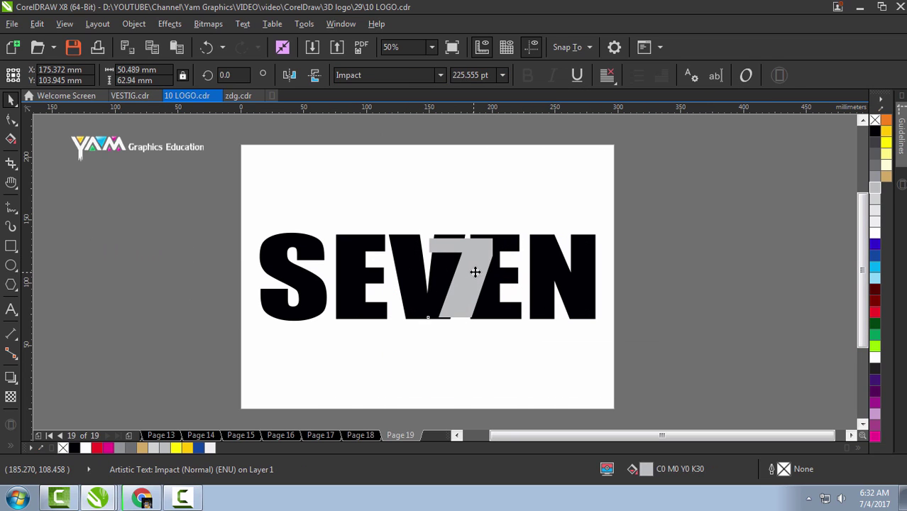
pyautogui.moveTo(474, 271); pyautogui.dragTo(476, 276)
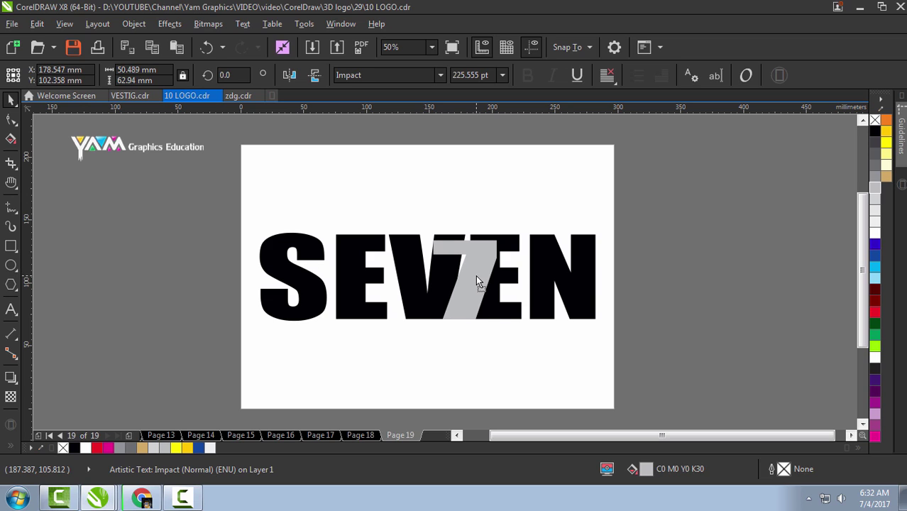
pyautogui.moveTo(498, 239); pyautogui.dragTo(503, 230)
pyautogui.moveTo(504, 276); pyautogui.dragTo(500, 276)
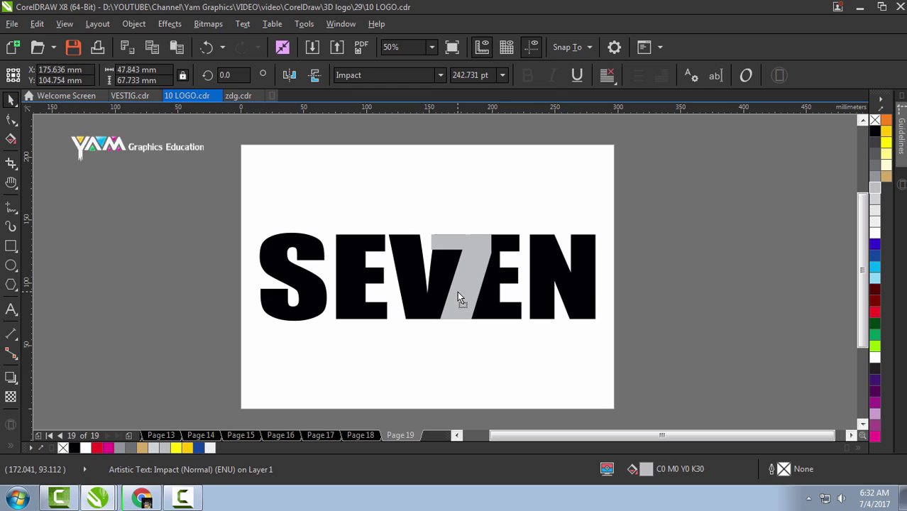
# Step: Select SEVEN with the 7 and add two nodes at the E's top-left corner
pyautogui.keyDown('shift'); pyautogui.click(426, 319); pyautogui.keyUp('shift')
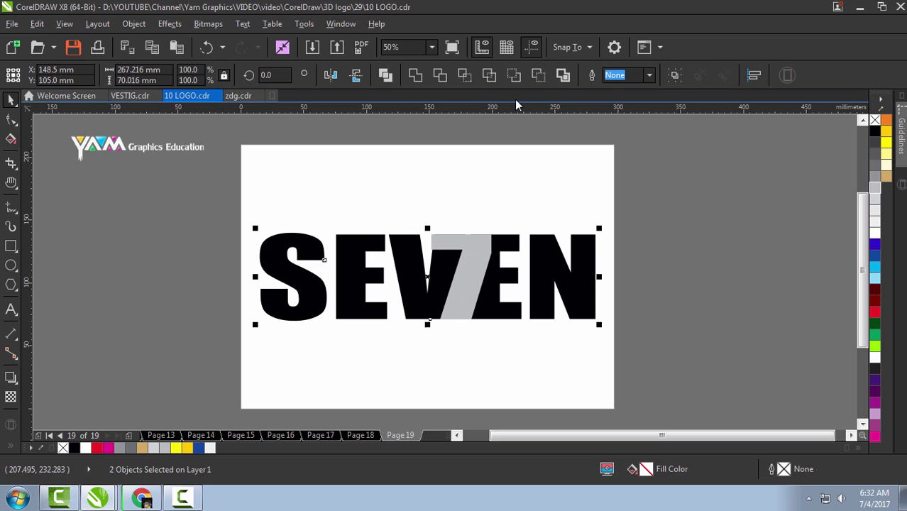
pyautogui.scroll(2, 474, 240)
pyautogui.press('F10')
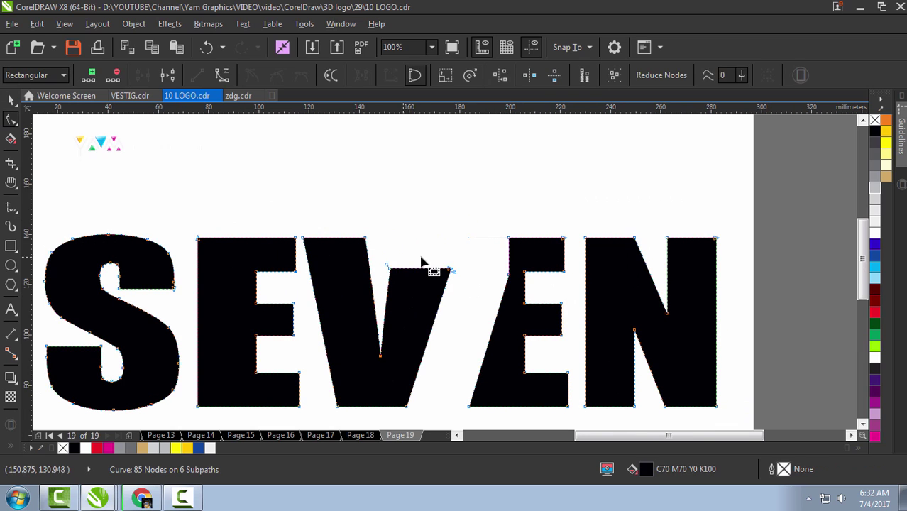
pyautogui.scroll(-2, 443, 216)
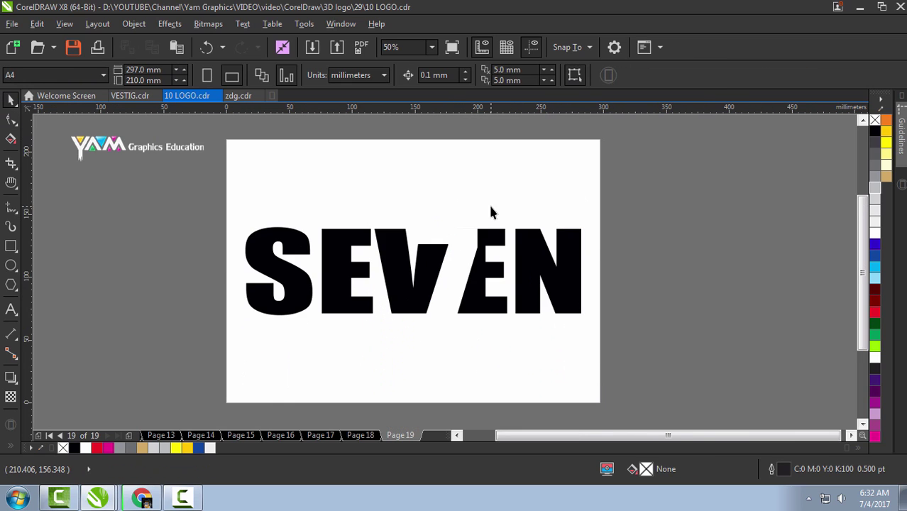
pyautogui.scroll(2, 488, 203)
pyautogui.scroll(2, 523, 271)
pyautogui.doubleClick(593, 243)
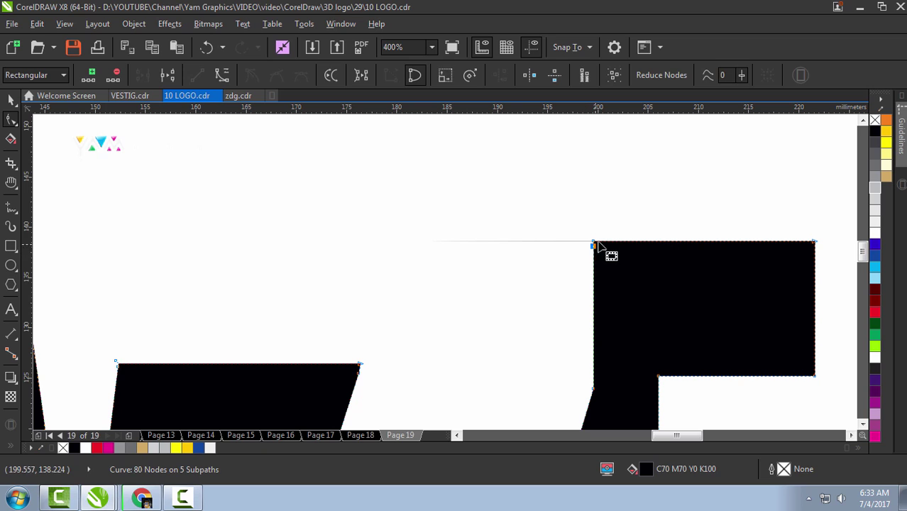
pyautogui.doubleClick(593, 247)
# Step: Drag the new E nodes left into a thin strip, then preview the logo full screen
pyautogui.scroll(2, 593, 248)
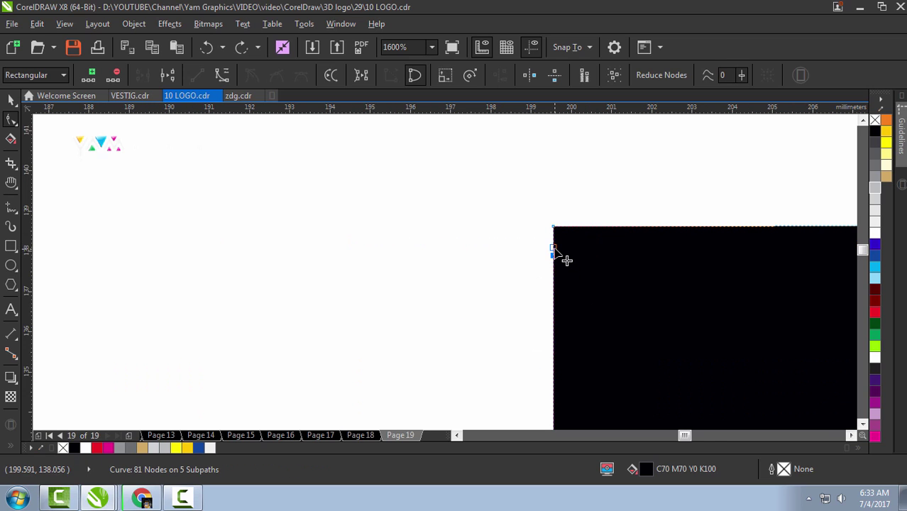
pyautogui.moveTo(555, 250); pyautogui.dragTo(145, 249)
pyautogui.scroll(-3, 522, 253)
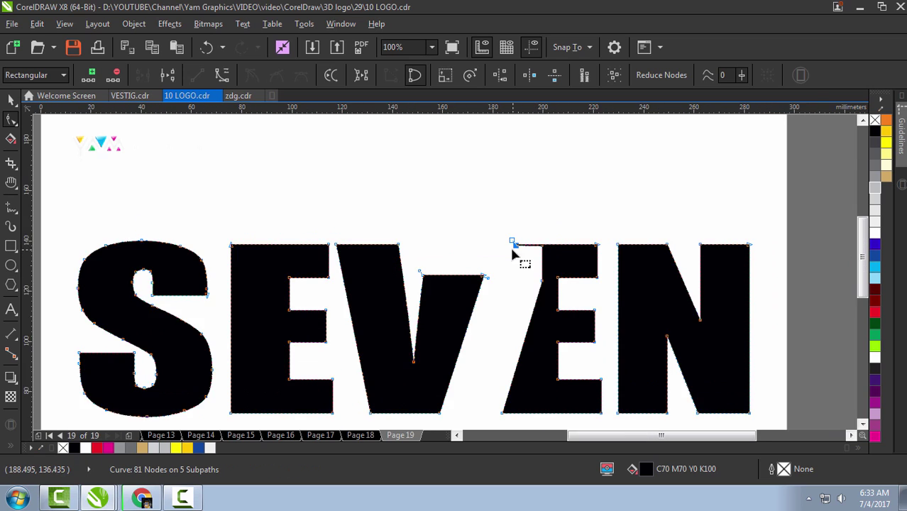
pyautogui.moveTo(469, 244); pyautogui.dragTo(327, 245)
pyautogui.scroll(3, 330, 252)
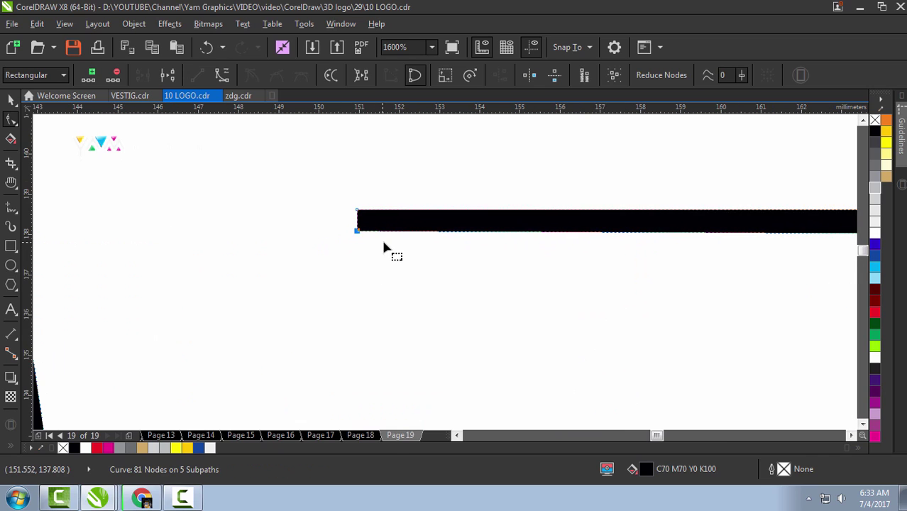
pyautogui.scroll(-3, 384, 247)
pyautogui.moveTo(393, 240); pyautogui.dragTo(383, 237)
pyautogui.scroll(-3, 374, 234)
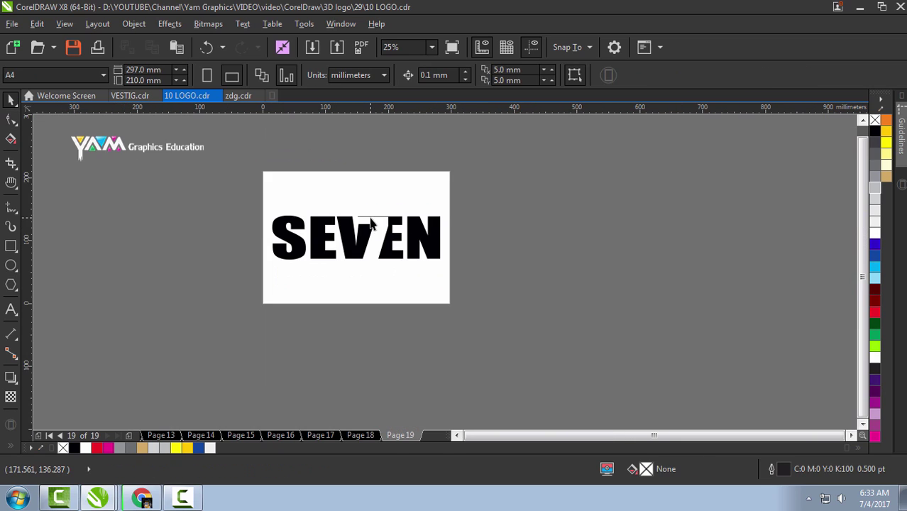
pyautogui.press('F9')
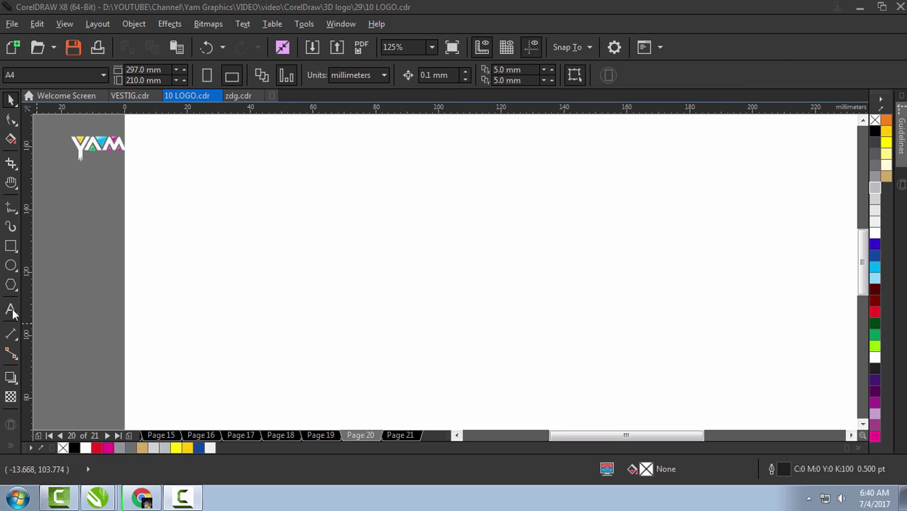
# Step: Type the word BOTTLE in uppercase and set its font to Impact
pyautogui.click(363, 263)
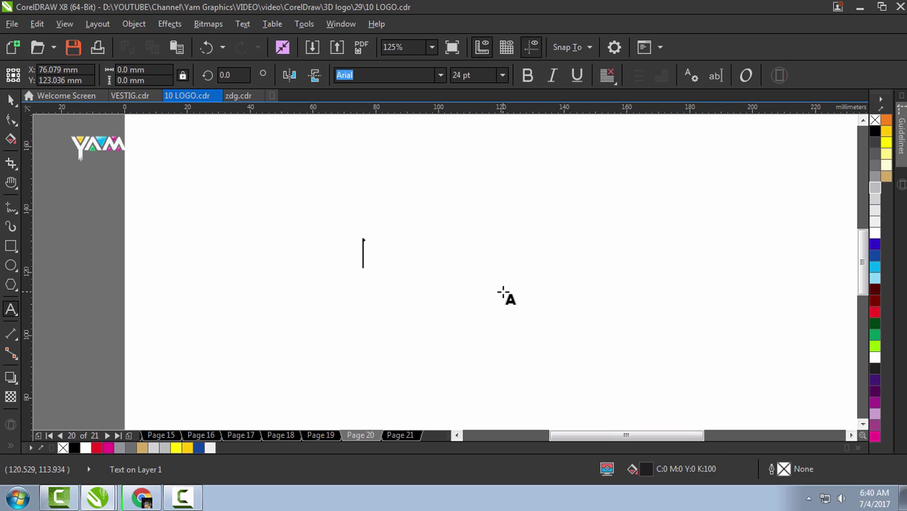
pyautogui.hotkey('shift', 'F3')
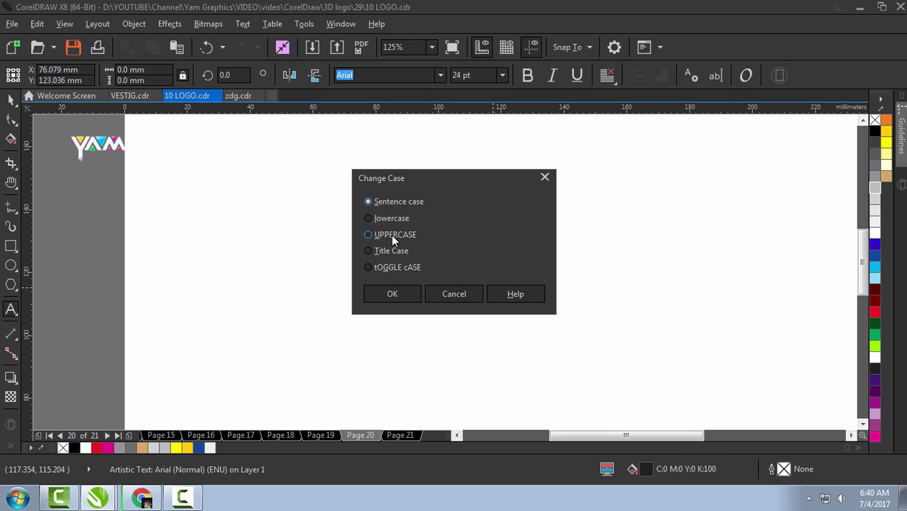
pyautogui.click(384, 234)
pyautogui.click(391, 294)
pyautogui.click(10, 100)
pyautogui.click(439, 75)
pyautogui.click(361, 203)
# Step: Enlarge BOTTLE from 24 pt to about 164 pt and convert it to curves
pyautogui.scroll(-2, 361, 203)
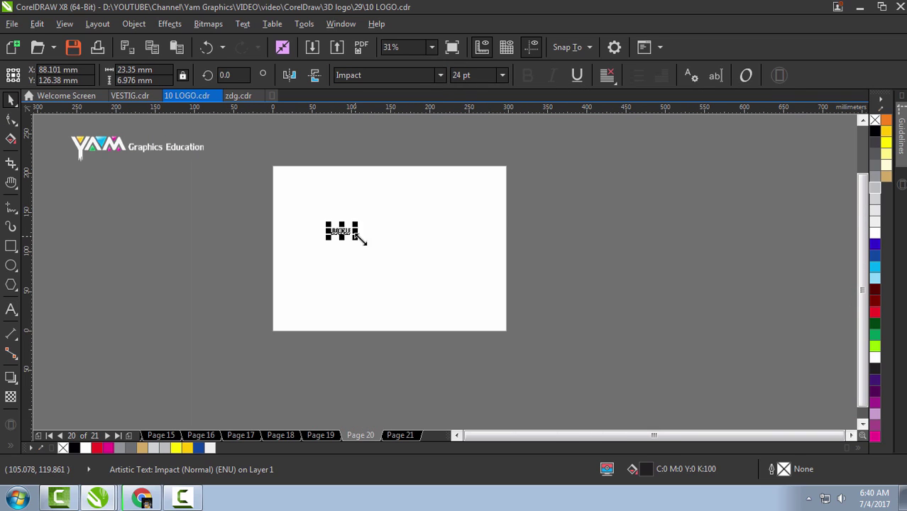
pyautogui.moveTo(364, 237); pyautogui.dragTo(449, 259)
pyautogui.scroll(1, 406, 237)
pyautogui.scroll(1, 377, 226)
pyautogui.hotkey('ctrl', 'q')
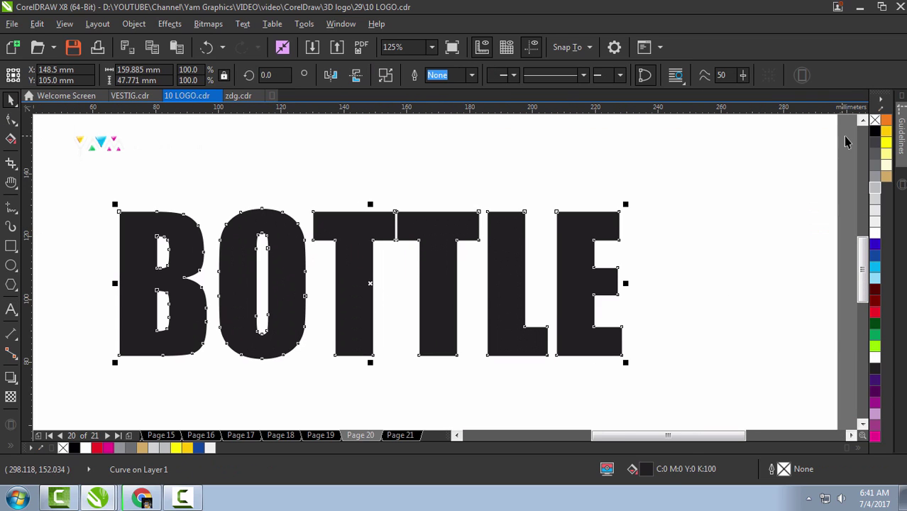
# Step: Draw a black rectangle bridging the two Ts' crossbars and weld it to BOTTLE
pyautogui.scroll(1, 419, 228)
pyautogui.click(10, 246)
pyautogui.scroll(1, 369, 200)
pyautogui.moveTo(365, 191); pyautogui.dragTo(423, 308)
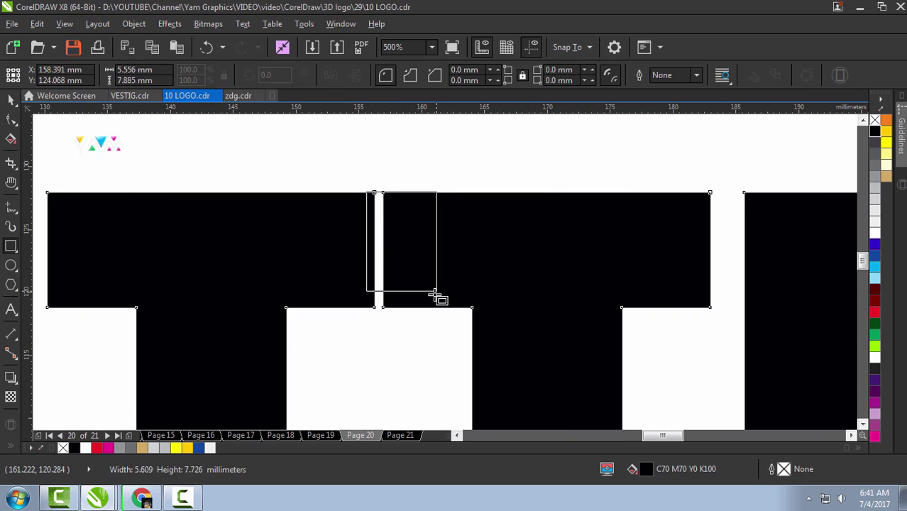
pyautogui.click(10, 99)
pyautogui.keyDown('shift'); pyautogui.click(320, 235); pyautogui.keyUp('shift')
pyautogui.click(465, 74)
# Step: Move the nodes where the Ts meet to open a narrow gap between the stems
pyautogui.click(11, 119)
pyautogui.moveTo(323, 166); pyautogui.dragTo(449, 334)
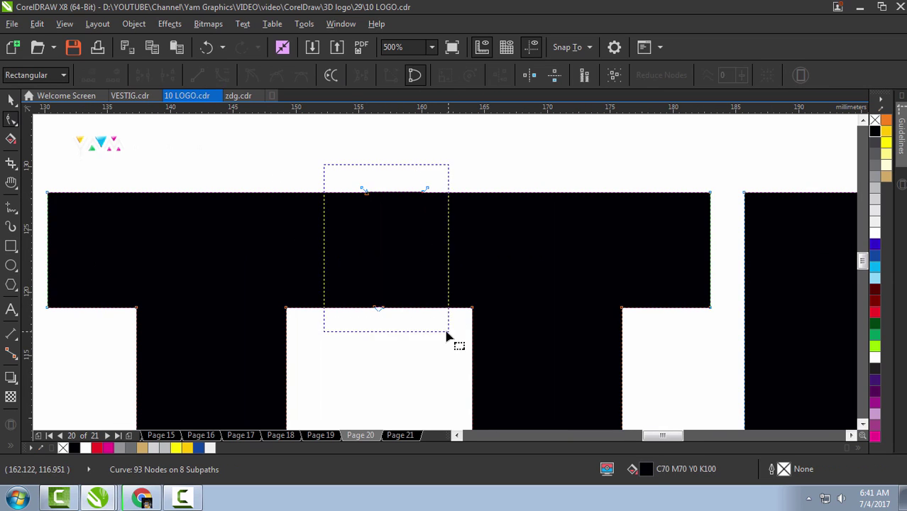
pyautogui.scroll(-2, 381, 360)
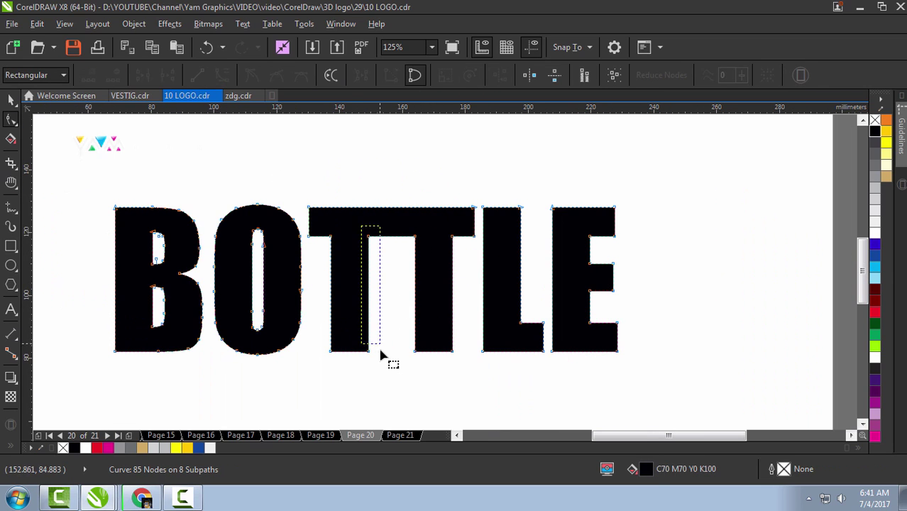
pyautogui.moveTo(381, 355); pyautogui.dragTo(398, 357)
pyautogui.press('space')
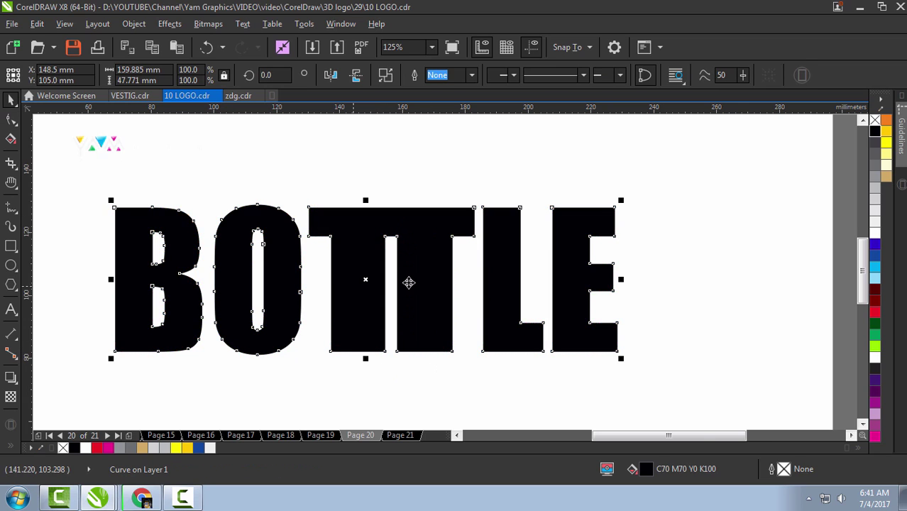
pyautogui.scroll(-2, 409, 282)
# Step: Copy the bottle silhouette from Page 21 onto BOTTLE on Page 20, shrunk to about quarter size
pyautogui.press('pagedown')
pyautogui.click(309, 321)
pyautogui.hotkey('ctrl', 'c')
pyautogui.click(360, 435)
pyautogui.hotkey('ctrl', 'v')
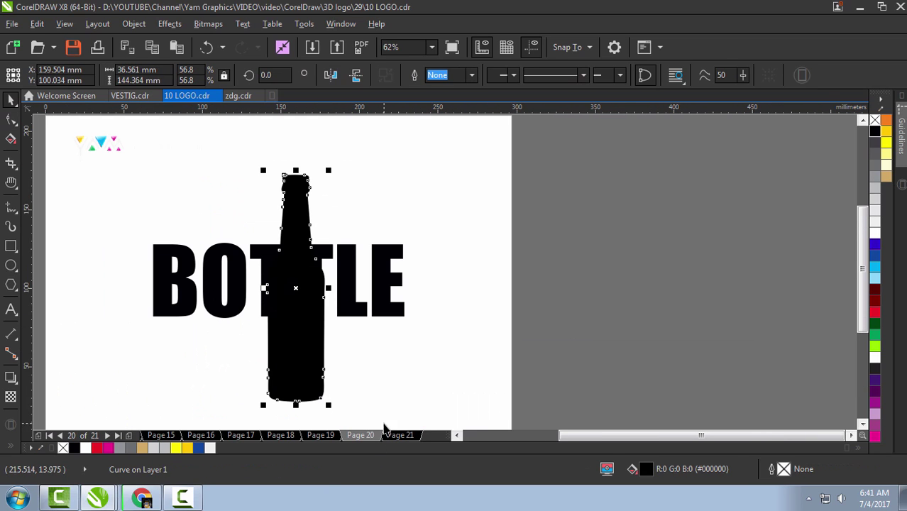
pyautogui.moveTo(328, 170); pyautogui.dragTo(305, 256)
pyautogui.scroll(1, 296, 279)
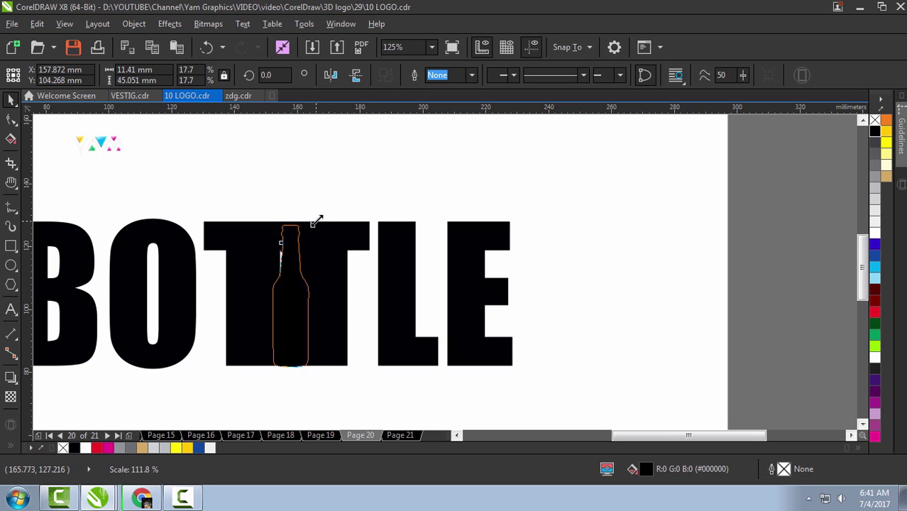
# Step: Fill the bottle light grey, size it over the Ts, and trim it out of the letters
pyautogui.click(300, 241)
pyautogui.click(297, 283)
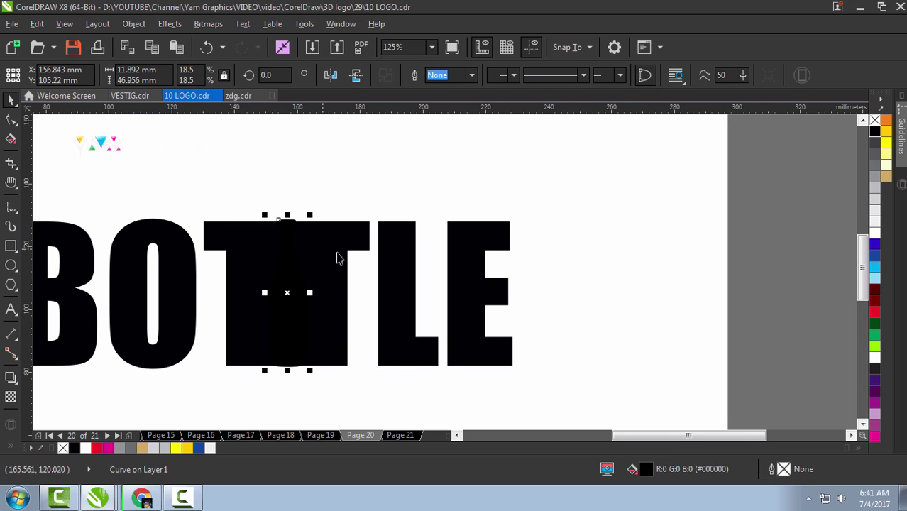
pyautogui.click(875, 201)
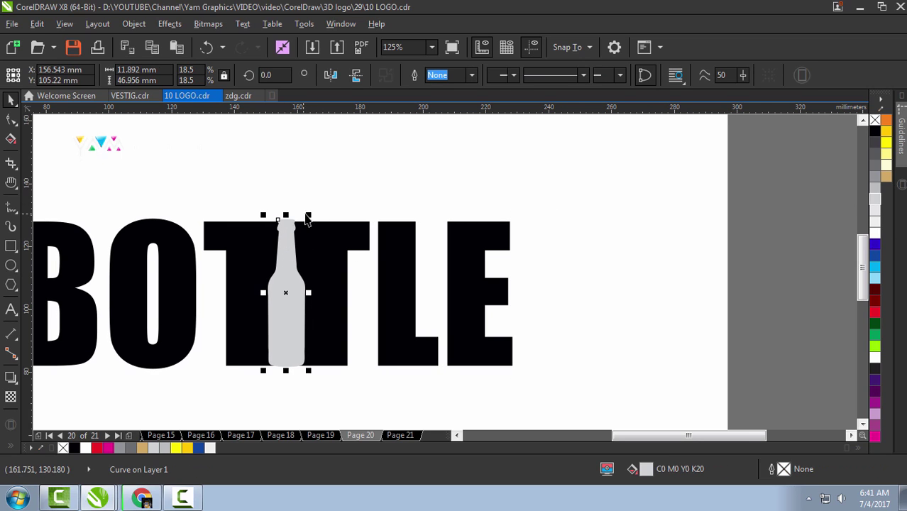
pyautogui.moveTo(306, 218); pyautogui.dragTo(317, 182)
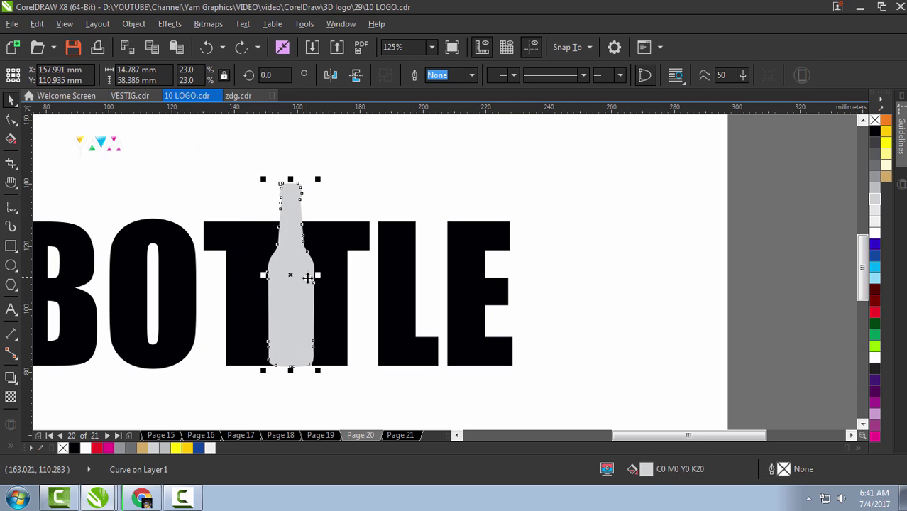
pyautogui.moveTo(307, 276); pyautogui.dragTo(318, 354)
pyautogui.keyDown('shift'); pyautogui.click(374, 208); pyautogui.keyUp('shift')
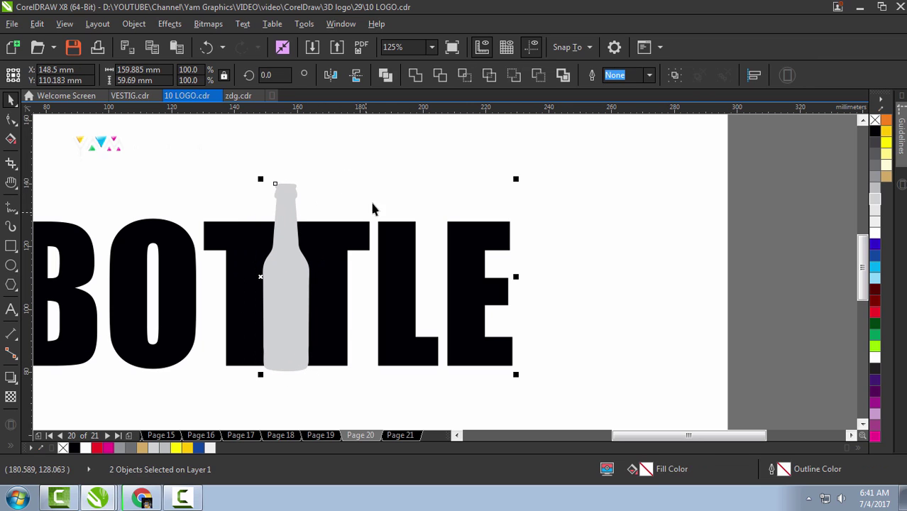
pyautogui.moveTo(274, 303)
pyautogui.mouseDown()
pyautogui.moveTo(559, 311)
pyautogui.moveTo(273, 307)
pyautogui.mouseUp()
# Step: Trim the bottle with a rectangle to leave its neck above the letters, filled black
pyautogui.press('F6')
pyautogui.moveTo(209, 398)
pyautogui.mouseDown()
pyautogui.moveTo(401, 245)
pyautogui.moveTo(394, 222)
pyautogui.mouseUp()
pyautogui.keyDown('shift'); pyautogui.click(291, 204); pyautogui.keyUp('shift')
pyautogui.click(874, 131)
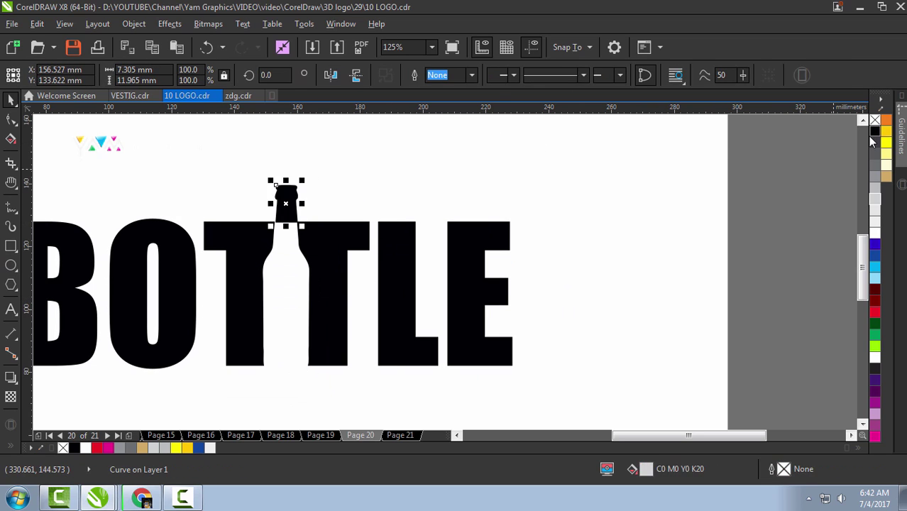
pyautogui.scroll(5, 316, 257)
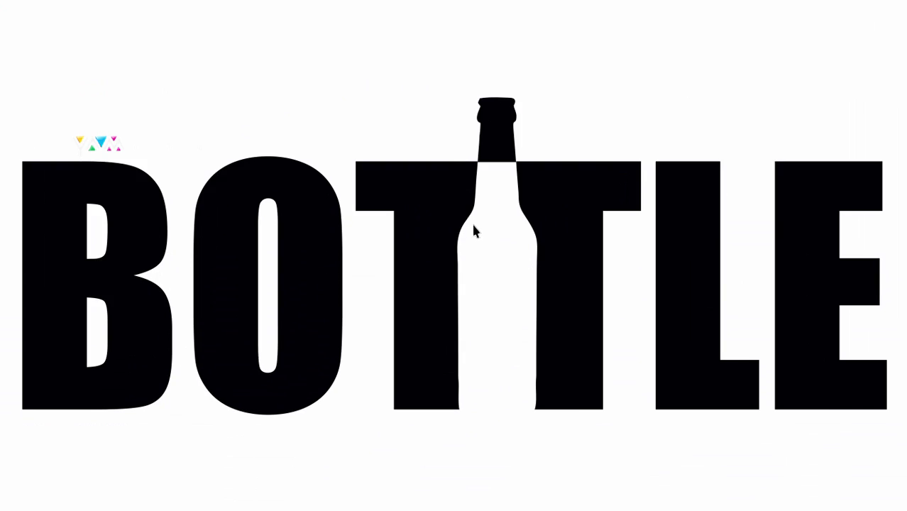